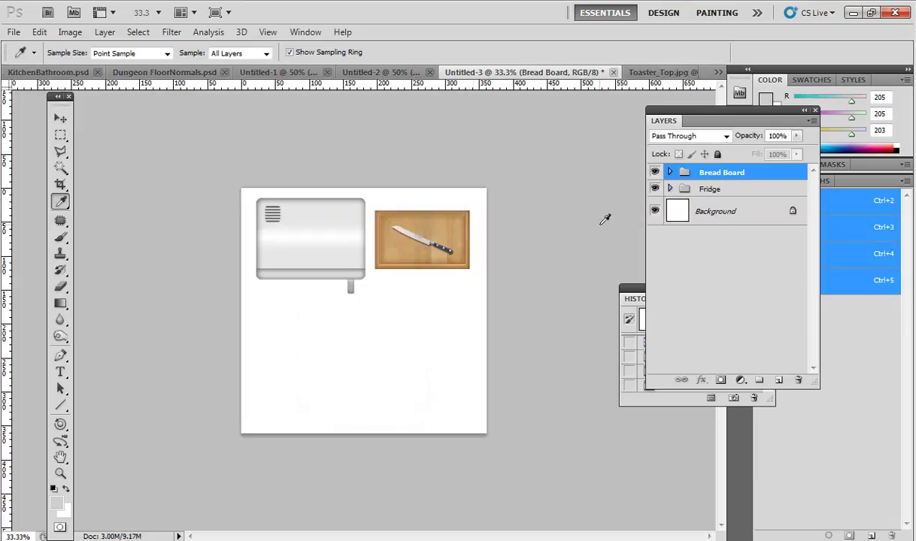
# Step: Create a layer group named Toaster above the Bread Board group
pyautogui.click(758, 385)
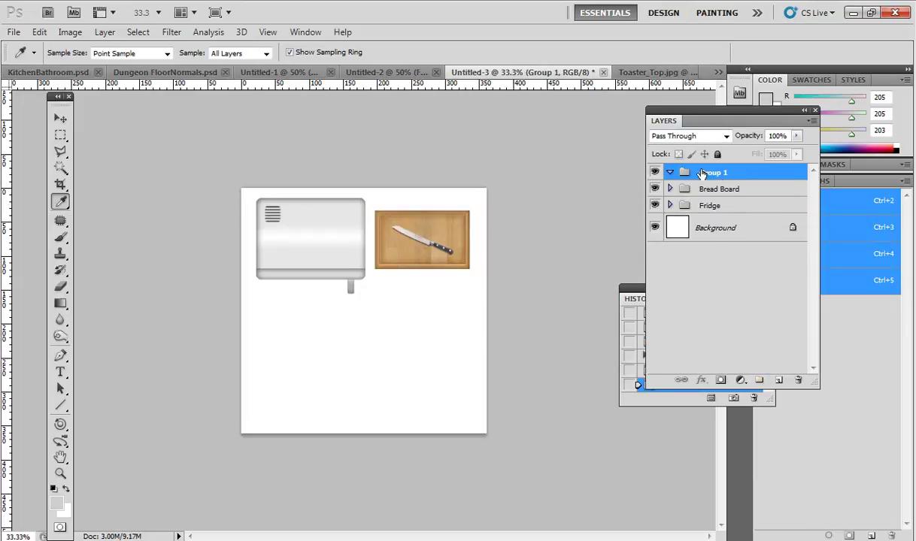
pyautogui.doubleClick(716, 172)
pyautogui.write('Toaster')
pyautogui.press('Return')
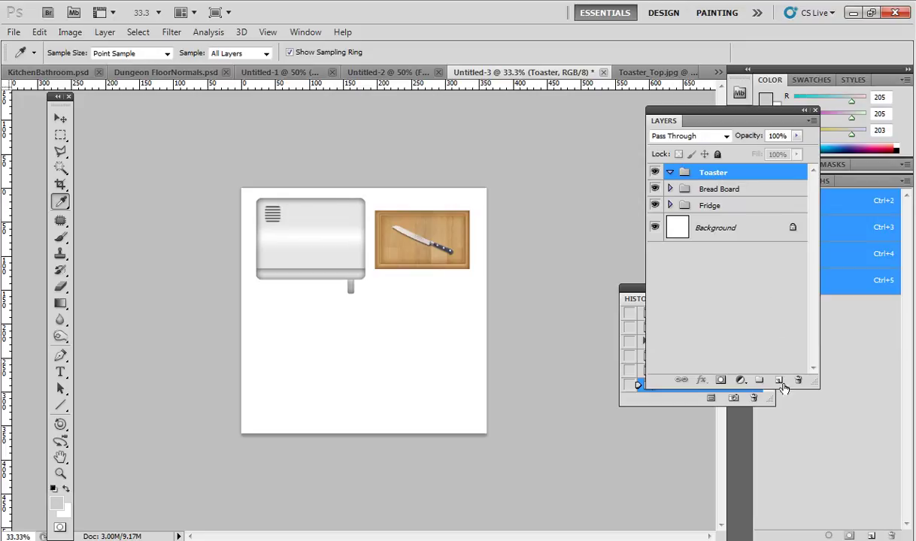
# Step: Add a new layer named Outer Body inside the Toaster group
pyautogui.click(779, 382)
pyautogui.doubleClick(719, 195)
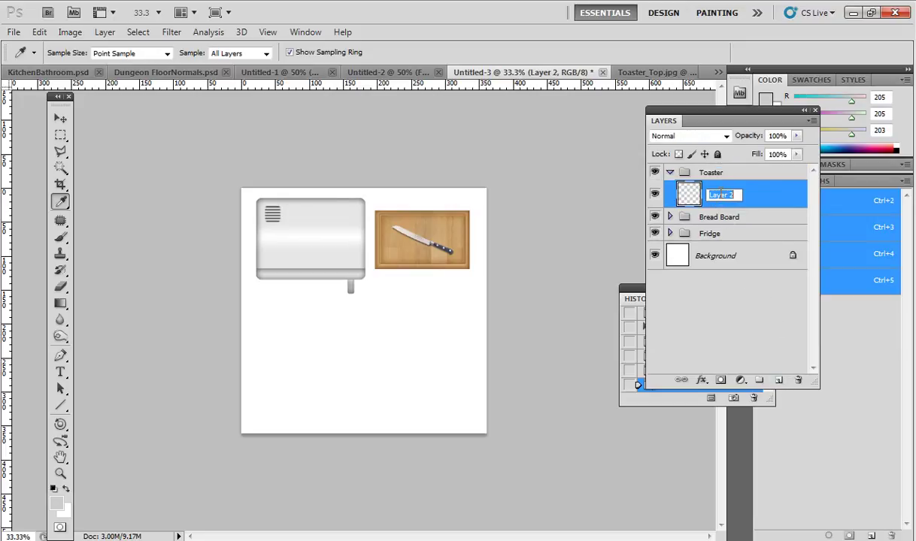
pyautogui.write('Outer Body')
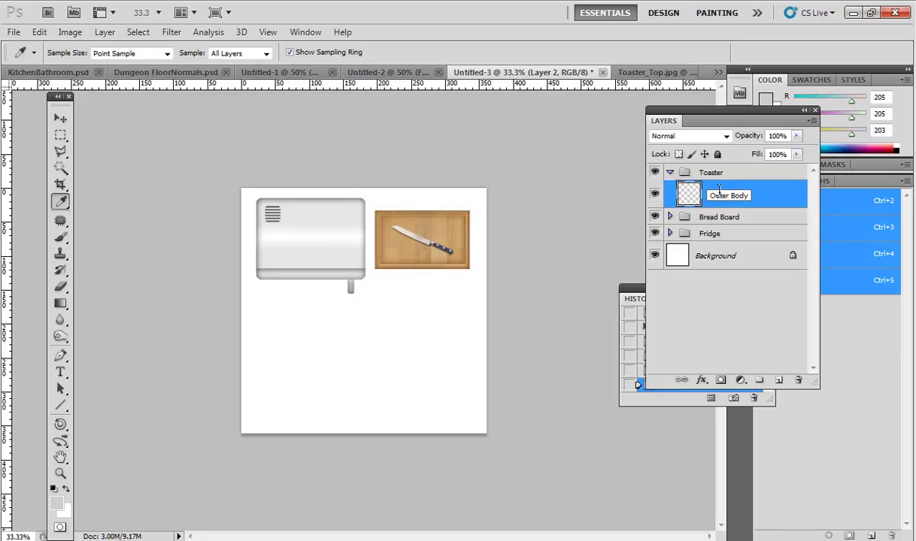
pyautogui.press('Return')
# Step: Check the toaster reference photo, and marquee-select a tall rectangle on the empty canvas below the fridge for the toaster body
pyautogui.click(610, 72)
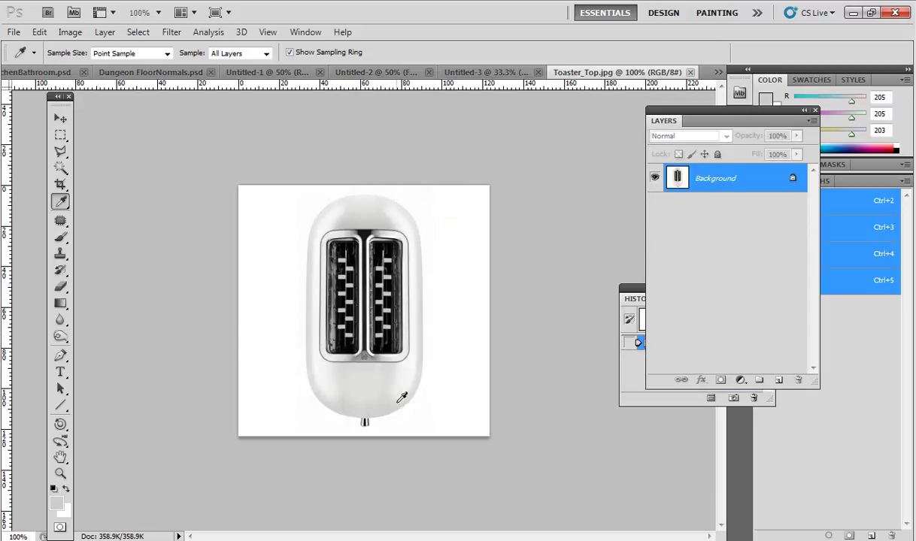
pyautogui.click(489, 75)
pyautogui.press('m')
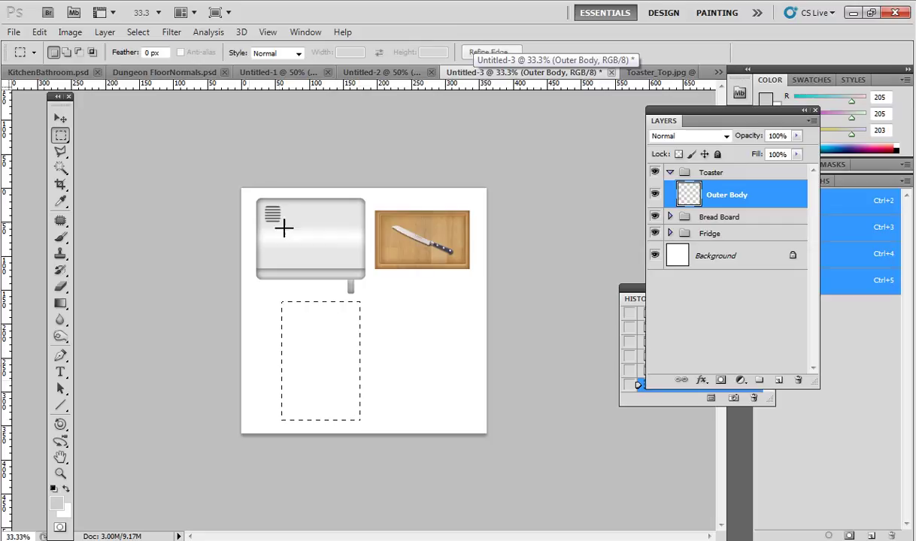
# Step: Try smoothing the rectangular selection's corners with a 30-pixel sample radius
pyautogui.click(138, 32)
pyautogui.moveTo(239, 198)
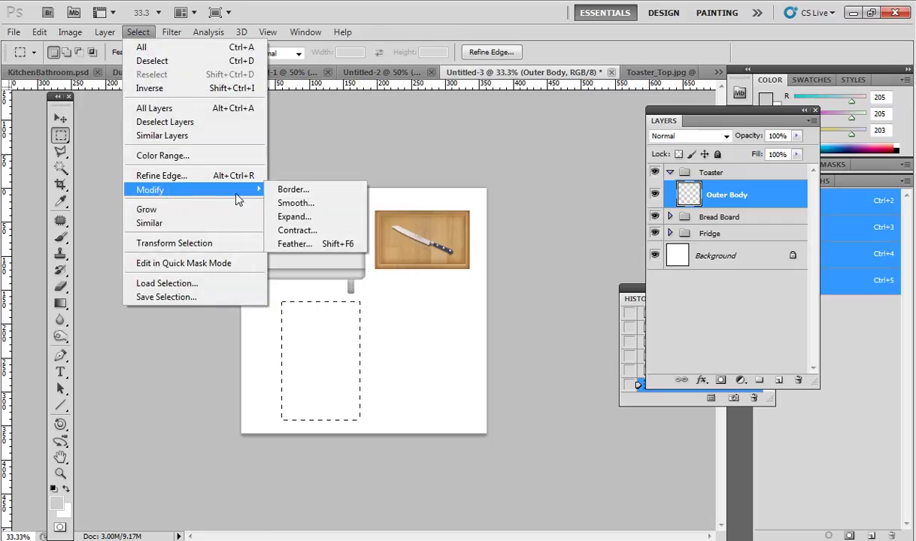
pyautogui.click(275, 203)
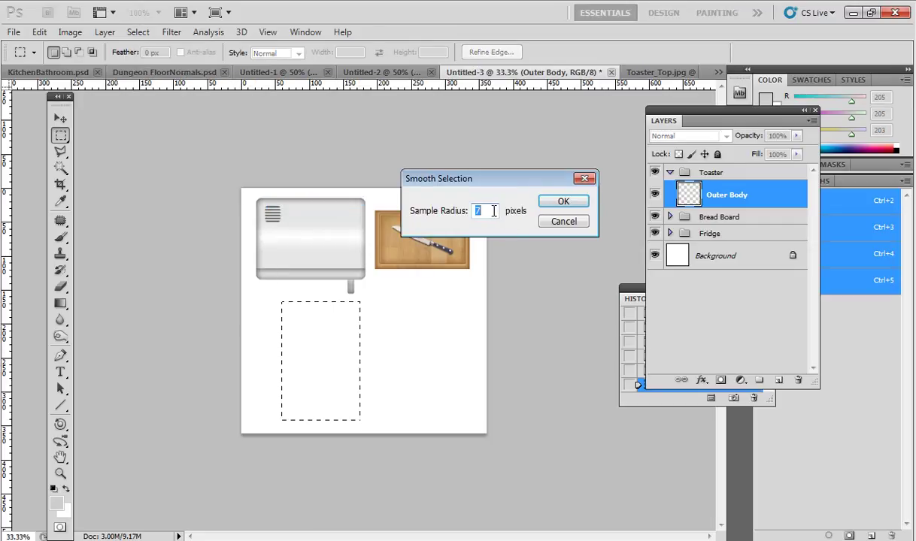
pyautogui.write('35')
pyautogui.click(569, 201)
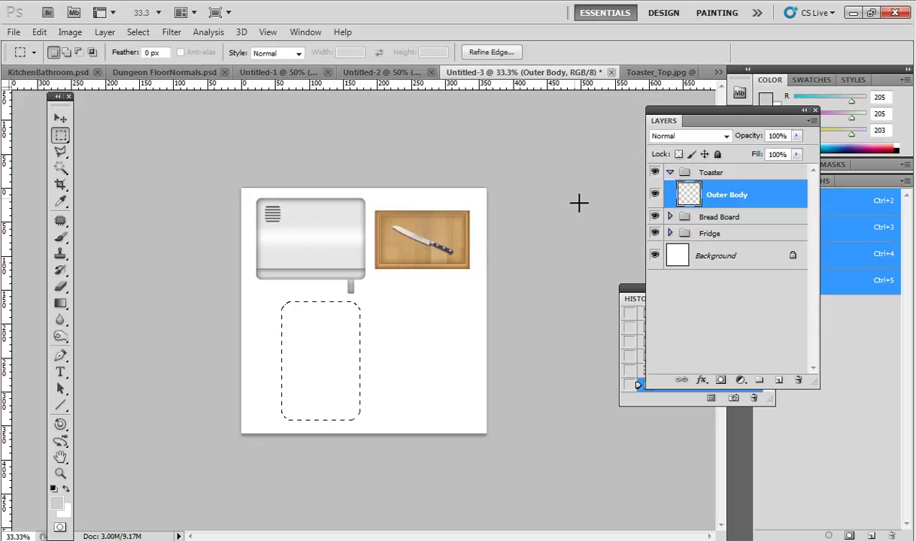
pyautogui.click(39, 31)
pyautogui.click(72, 41)
# Step: Smooth the rectangular selection with a larger sample radius to give it more strongly rounded corners
pyautogui.click(138, 32)
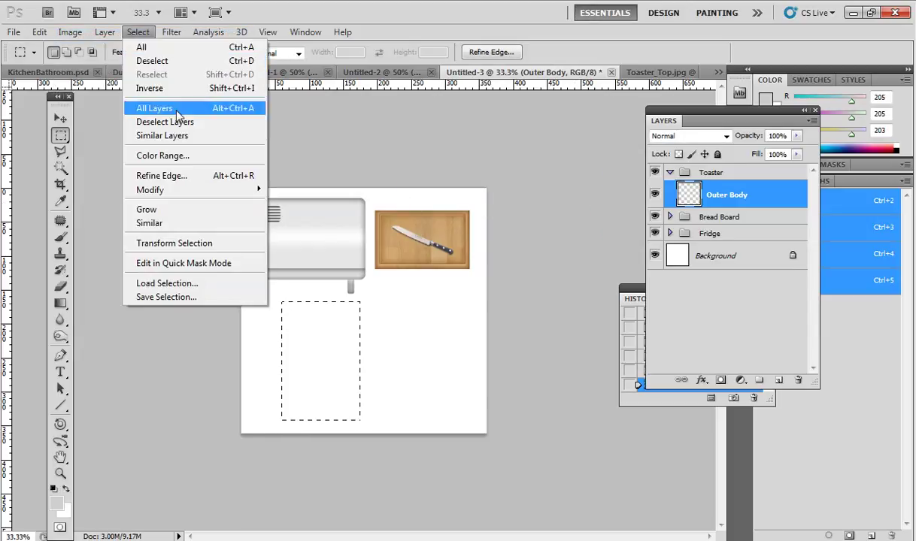
pyautogui.moveTo(188, 190)
pyautogui.click(286, 203)
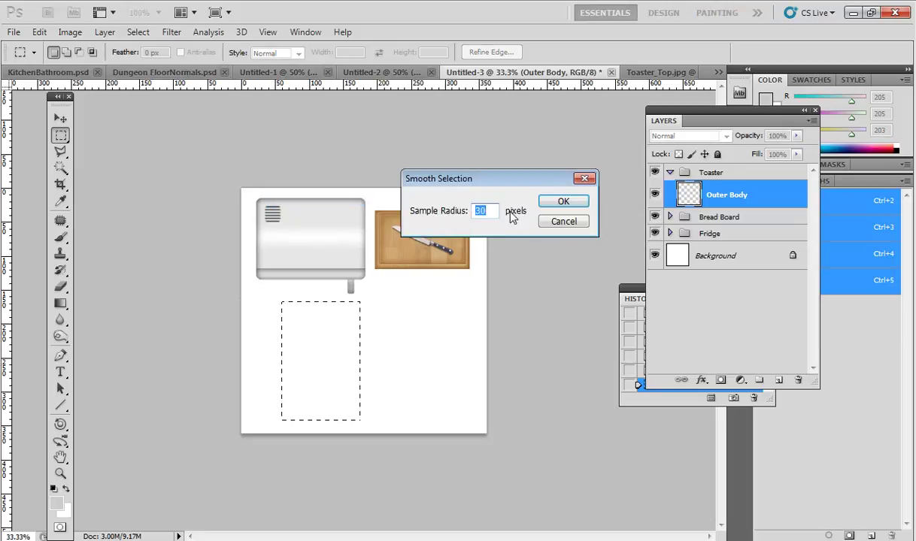
pyautogui.click(565, 202)
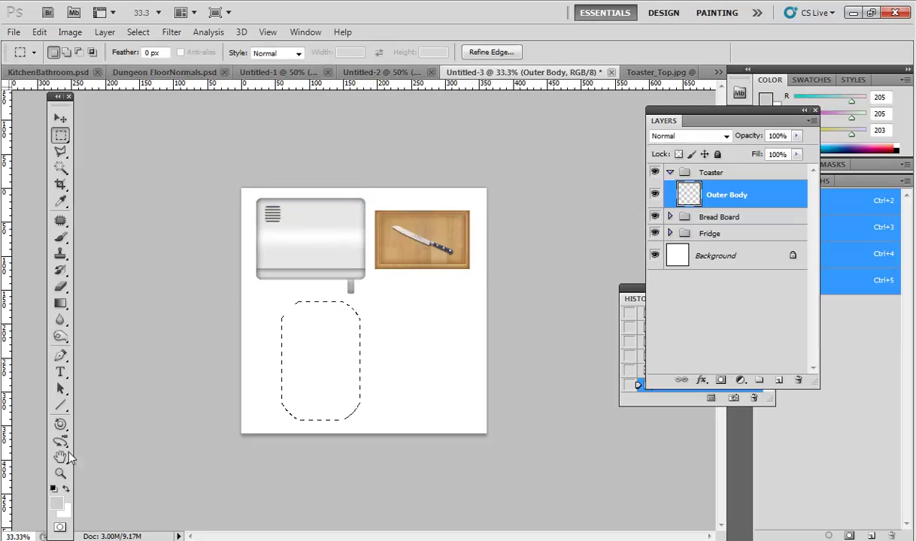
# Step: Fill the rounded selection with a grey-to-white reflected gradient, Reverse turned off, forming a soft grey vertical band down its centre
pyautogui.click(62, 304)
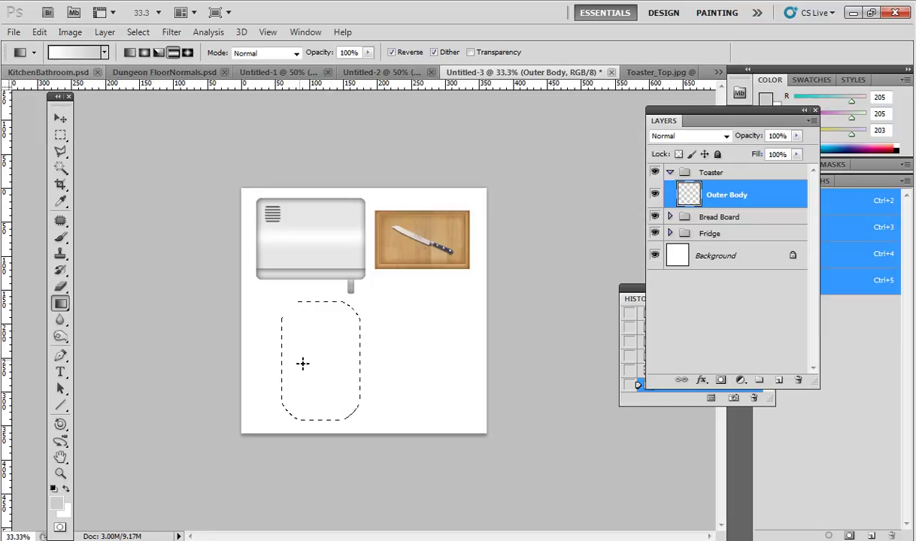
pyautogui.moveTo(322, 355); pyautogui.dragTo(343, 360)
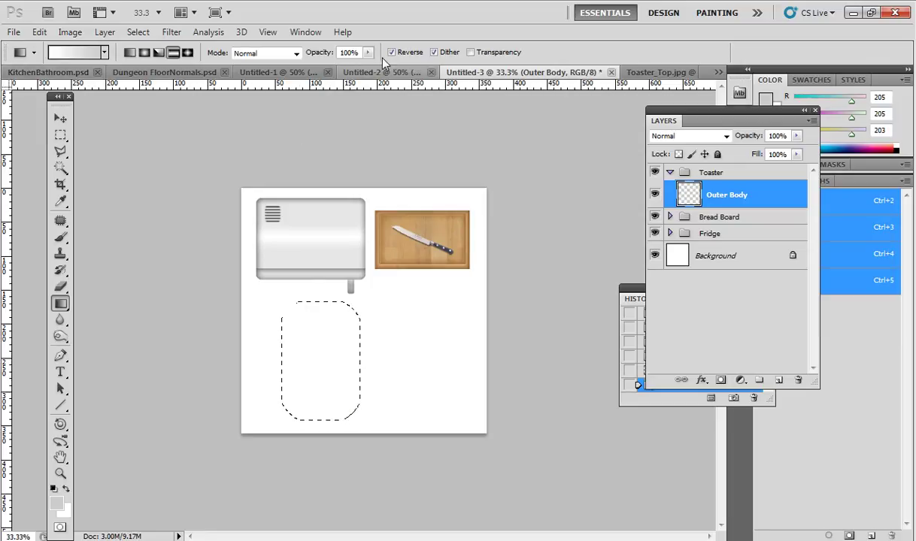
pyautogui.click(652, 72)
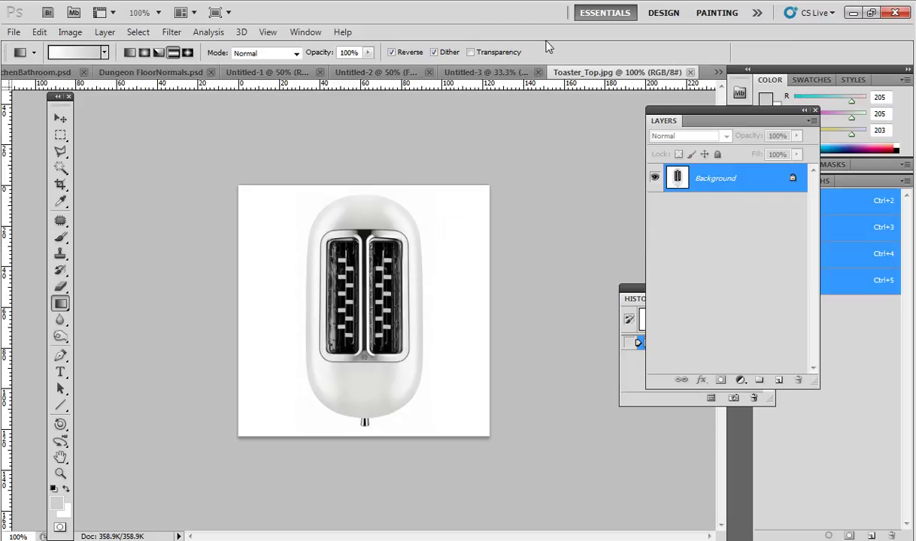
pyautogui.click(485, 72)
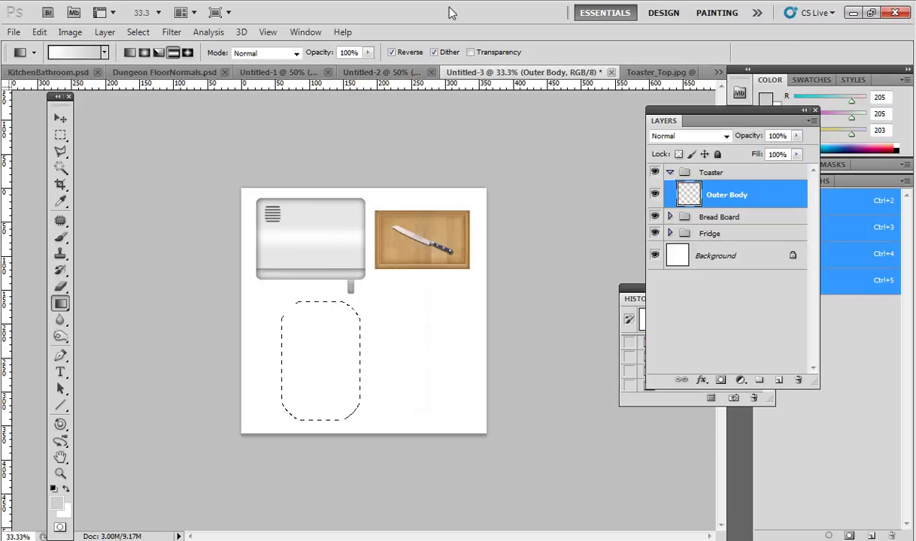
pyautogui.click(391, 52)
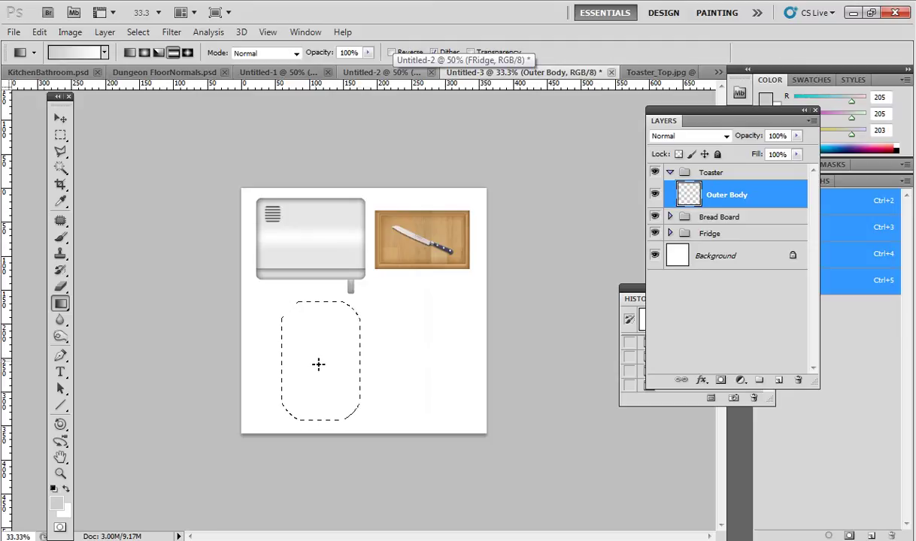
pyautogui.moveTo(331, 362); pyautogui.dragTo(329, 356)
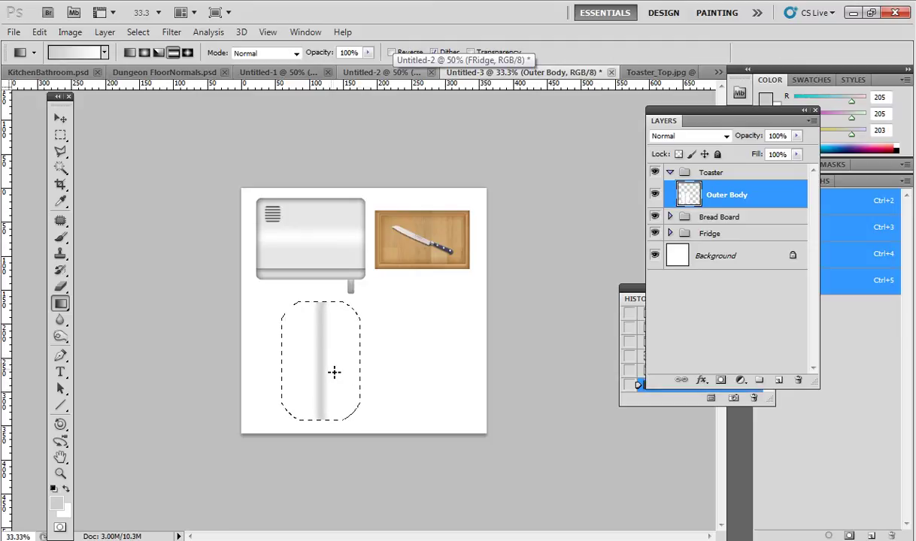
pyautogui.hotkey('ctrl', 'z')
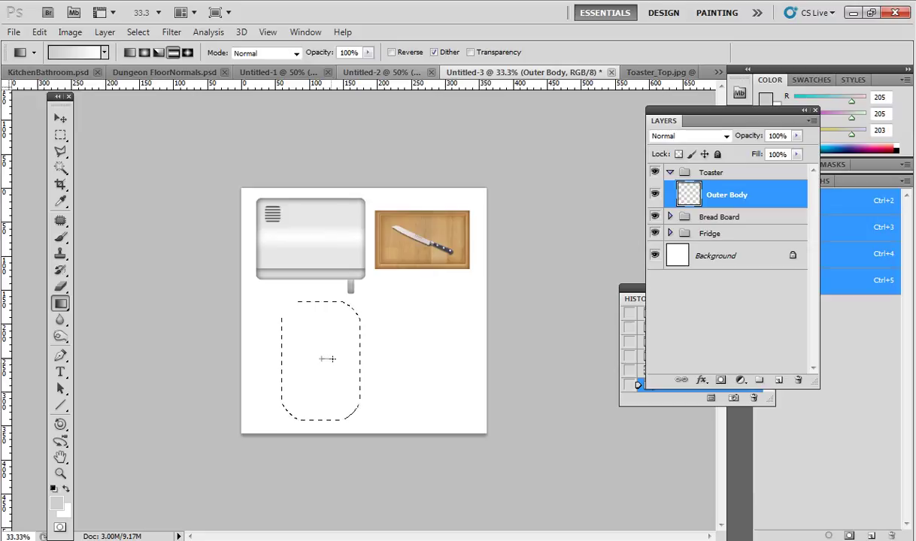
pyautogui.moveTo(333, 359); pyautogui.dragTo(334, 359)
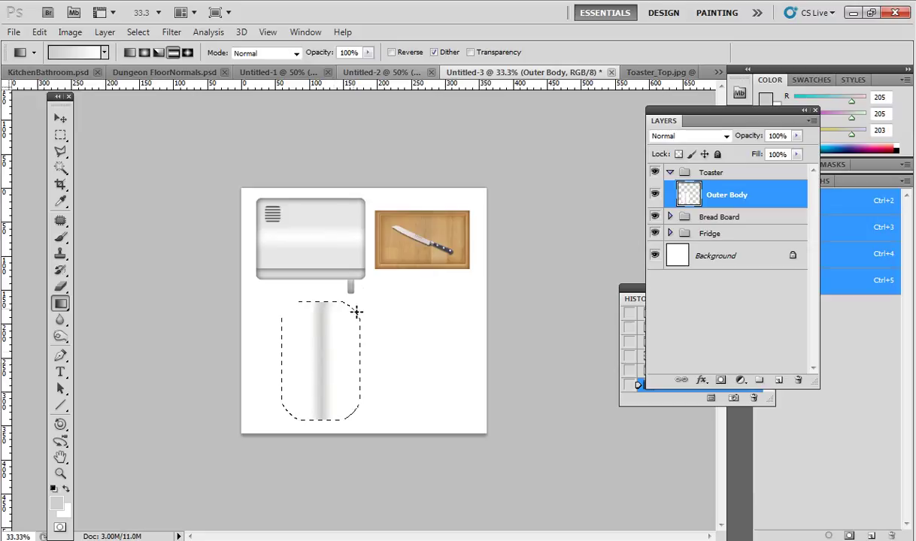
# Step: Add an Inner Shadow to Outer Body with 36% opacity, 0 px distance, 45% choke and 62 px size
pyautogui.click(700, 381)
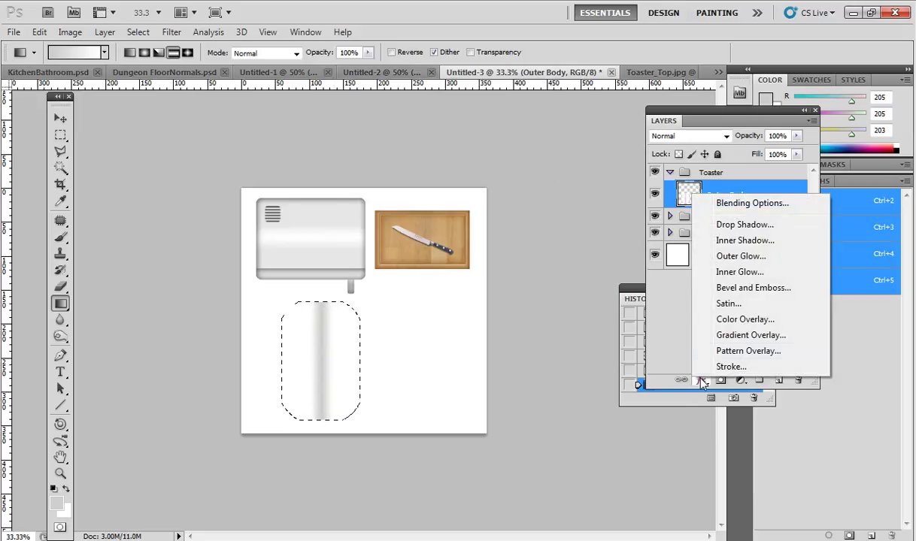
pyautogui.click(741, 240)
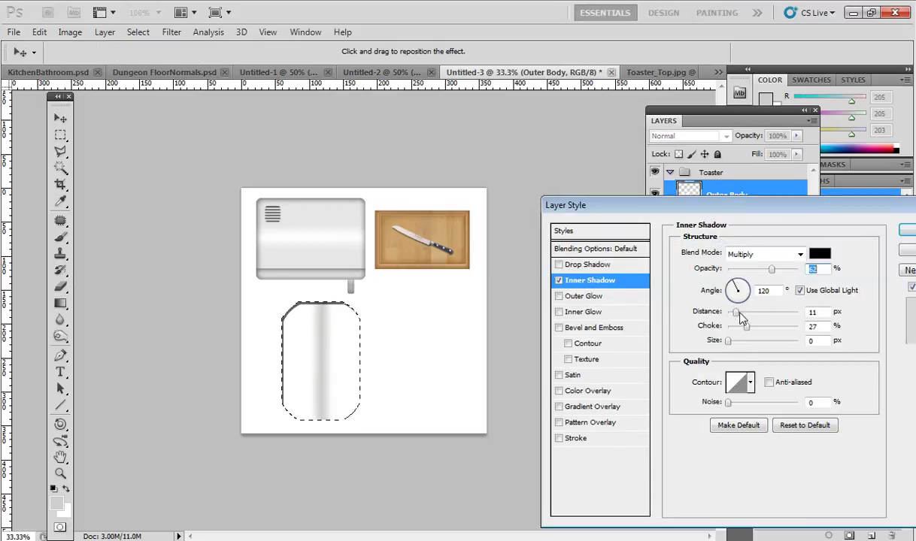
pyautogui.moveTo(729, 342)
pyautogui.mouseDown()
pyautogui.moveTo(739, 342)
pyautogui.moveTo(733, 327)
pyautogui.moveTo(782, 327)
pyautogui.moveTo(733, 342)
pyautogui.moveTo(746, 342)
pyautogui.mouseUp()
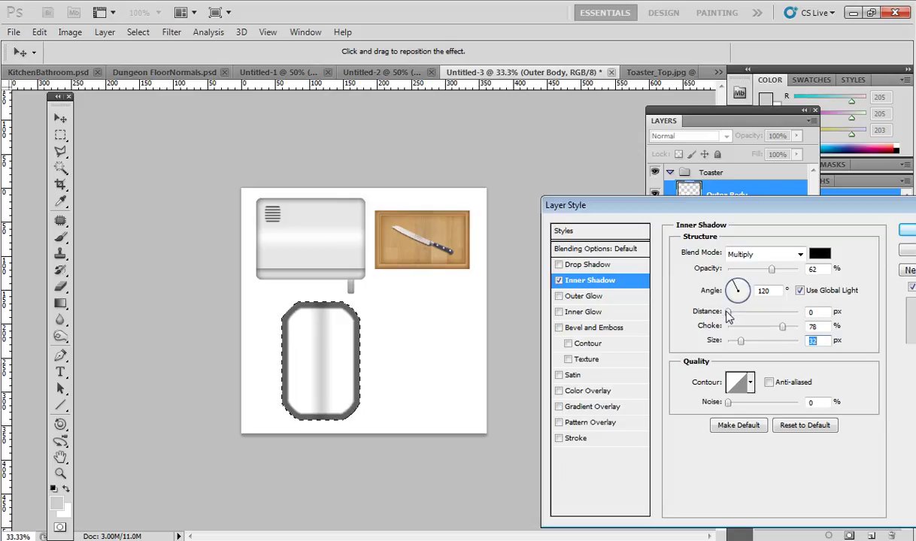
pyautogui.click(727, 315)
pyautogui.moveTo(782, 327); pyautogui.dragTo(748, 342)
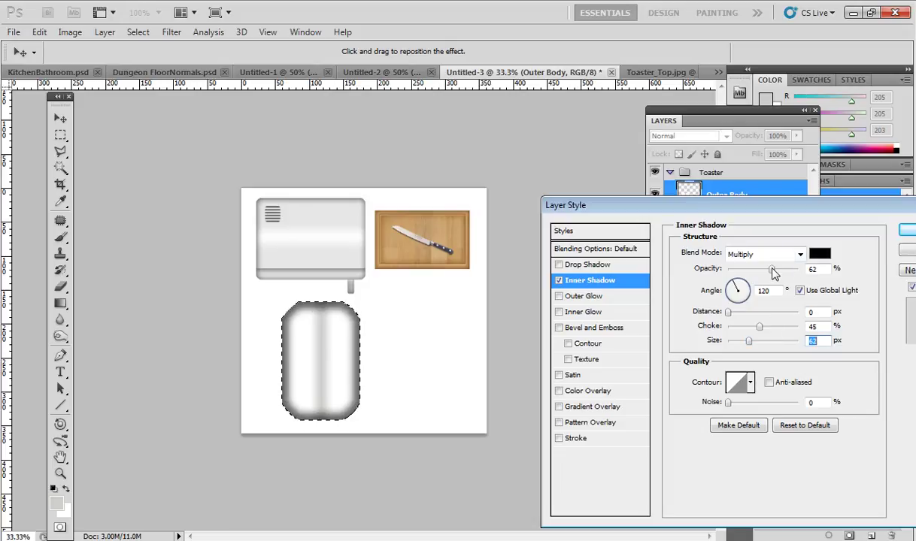
pyautogui.moveTo(772, 269); pyautogui.dragTo(756, 279)
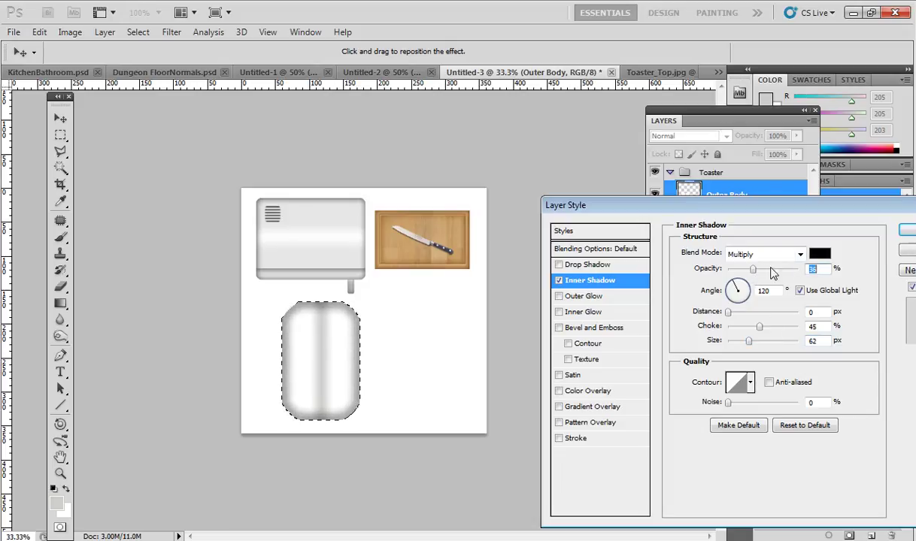
pyautogui.press('Return')
# Step: Clear the selection around the toaster body
pyautogui.press('g')
pyautogui.click(61, 135)
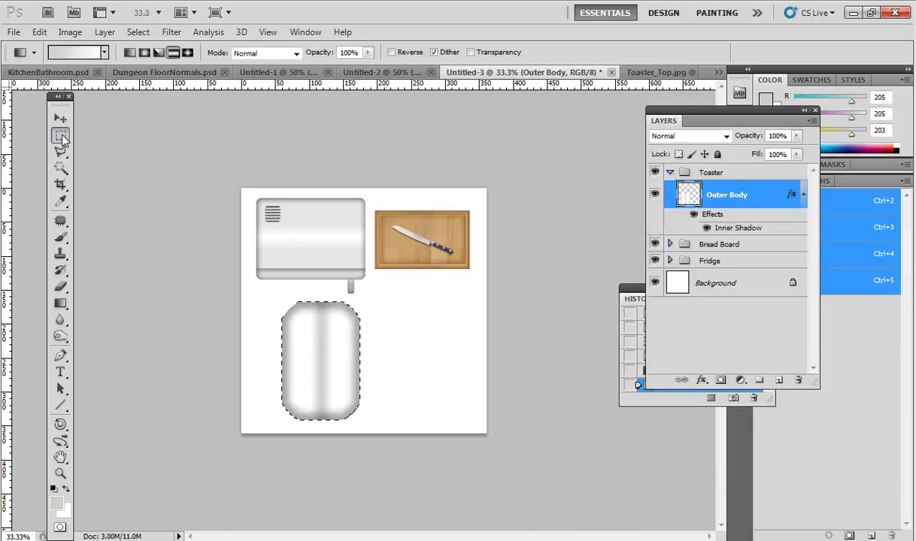
pyautogui.click(188, 179)
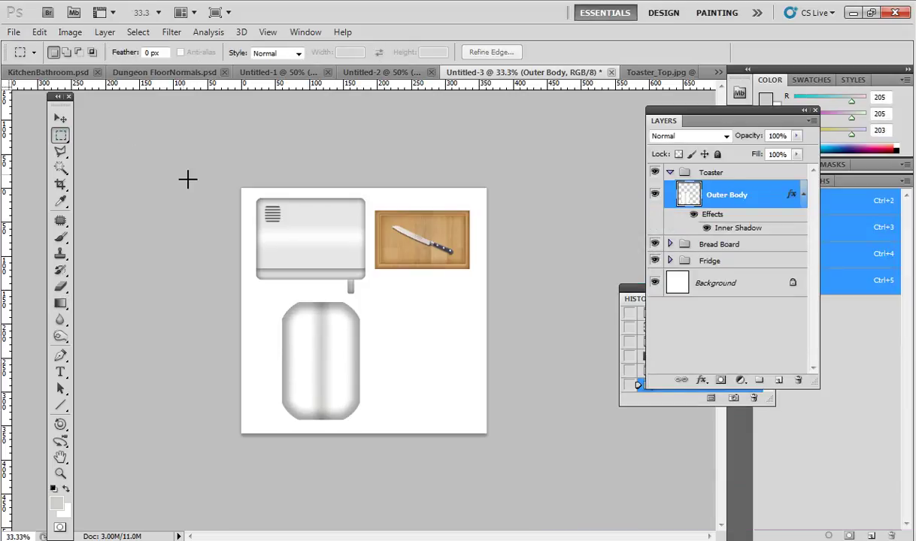
# Step: Compare the body with the toaster reference photo and add a new layer named InnerBody above Outer Body
pyautogui.click(648, 73)
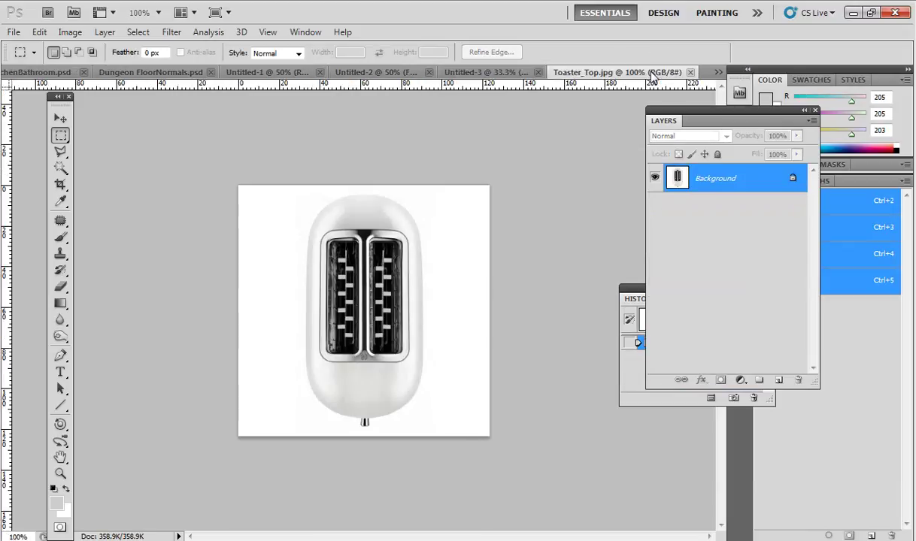
pyautogui.click(481, 72)
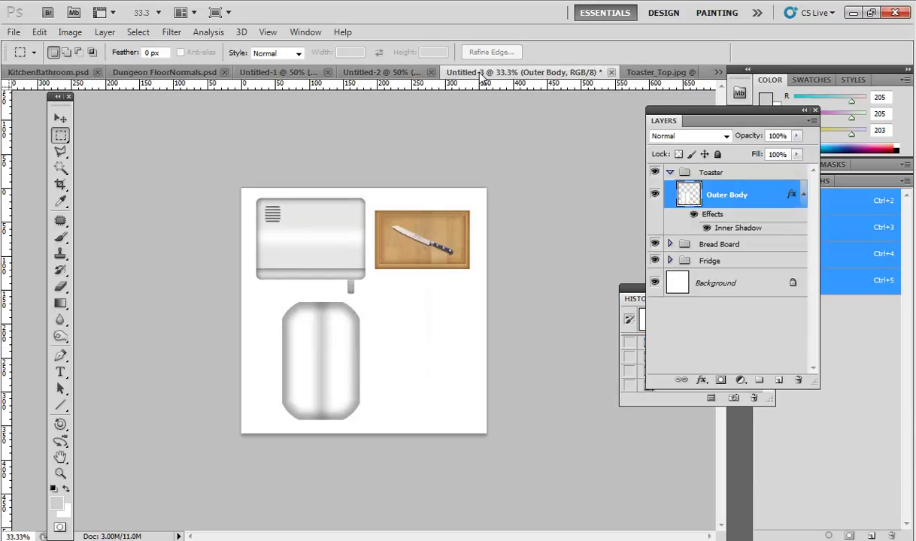
pyautogui.click(778, 380)
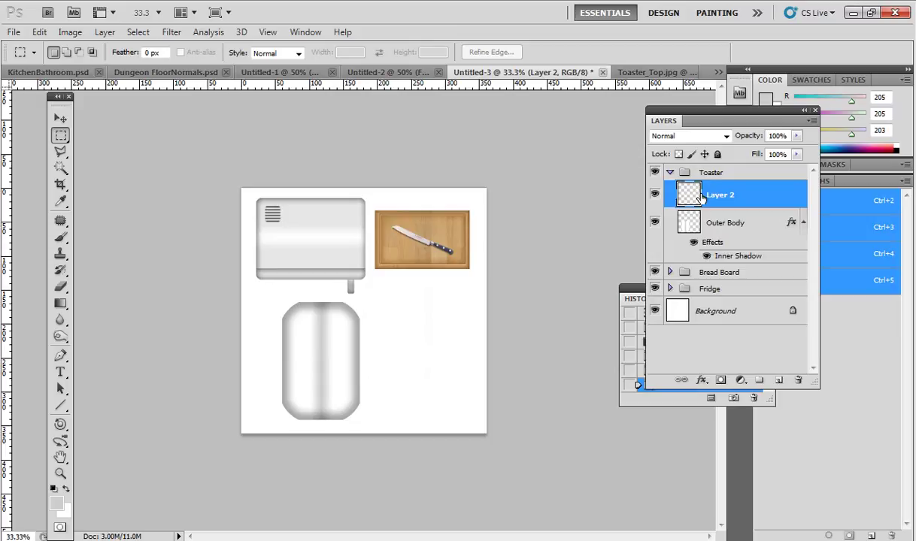
pyautogui.doubleClick(721, 195)
pyautogui.write('Inner')
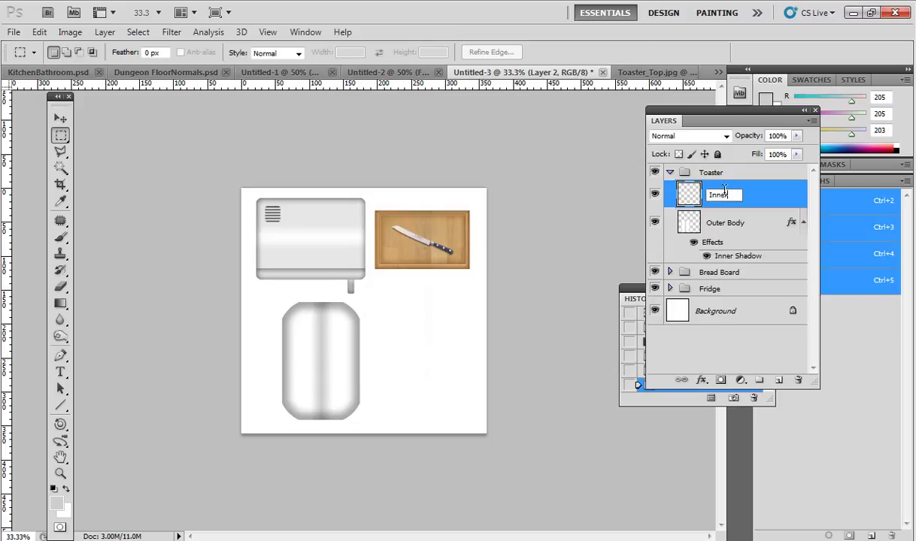
pyautogui.write('Body')
pyautogui.press('Return')
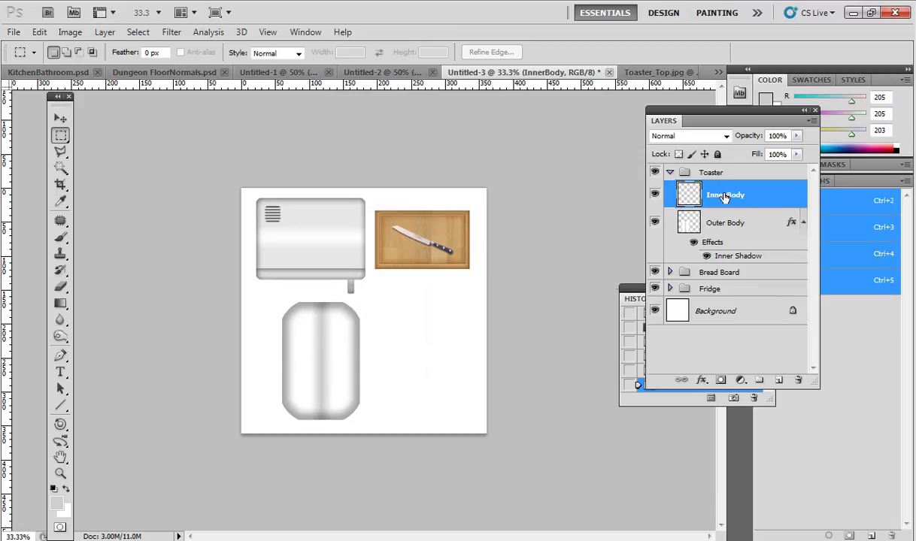
# Step: Sample the near-black at the top centre of the slot frame in Toaster_Top.jpg as the foreground colour
pyautogui.click(654, 72)
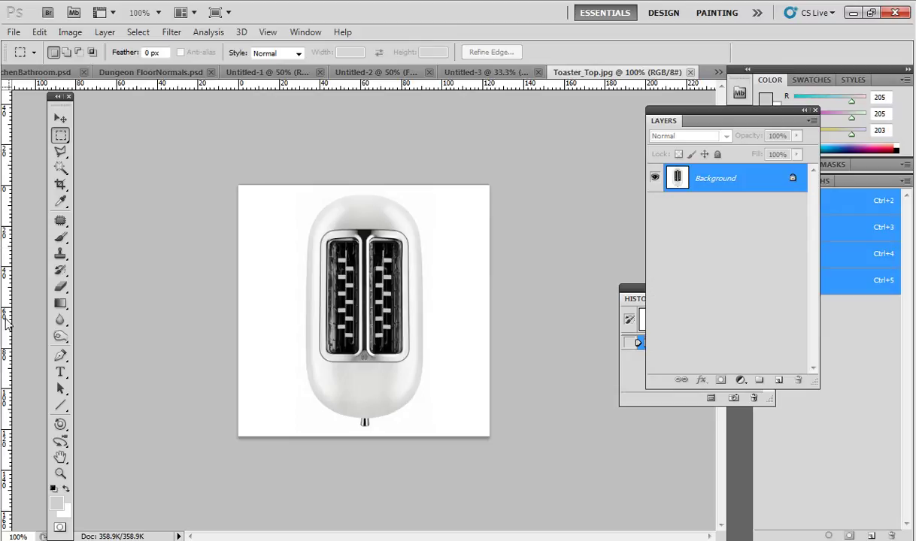
pyautogui.click(60, 202)
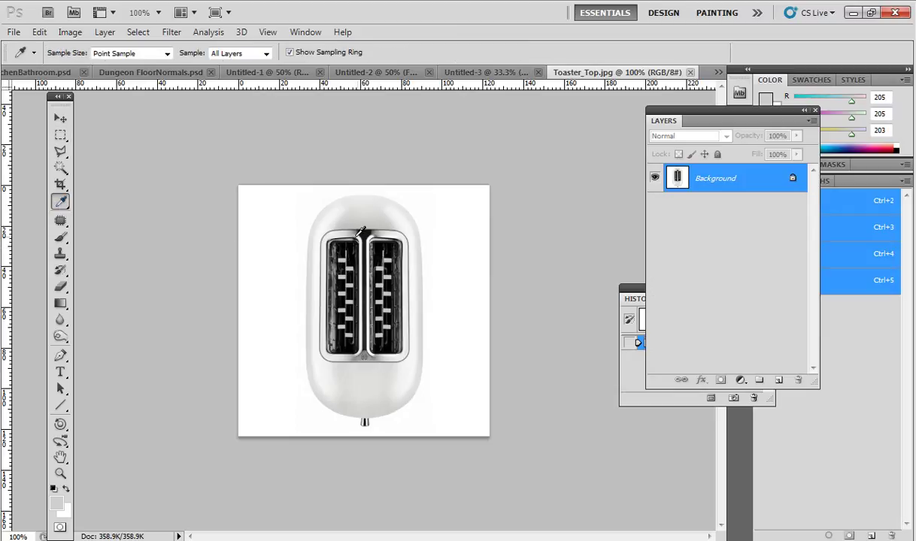
pyautogui.click(369, 232)
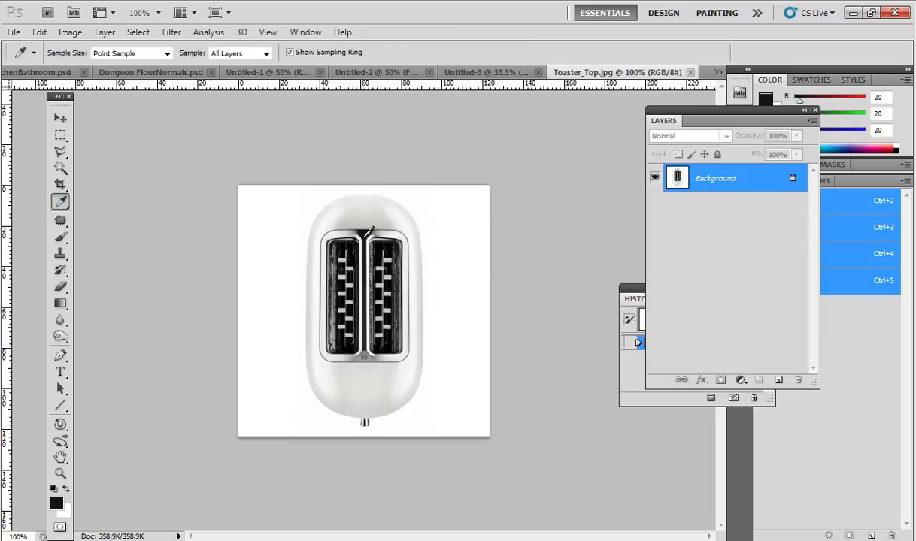
# Step: Sample the near-black from the slot divider in Toaster_Top.jpg and marquee-select a tall rectangle centred inside the toaster body in Untitled-3
pyautogui.click(368, 276)
pyautogui.click(478, 72)
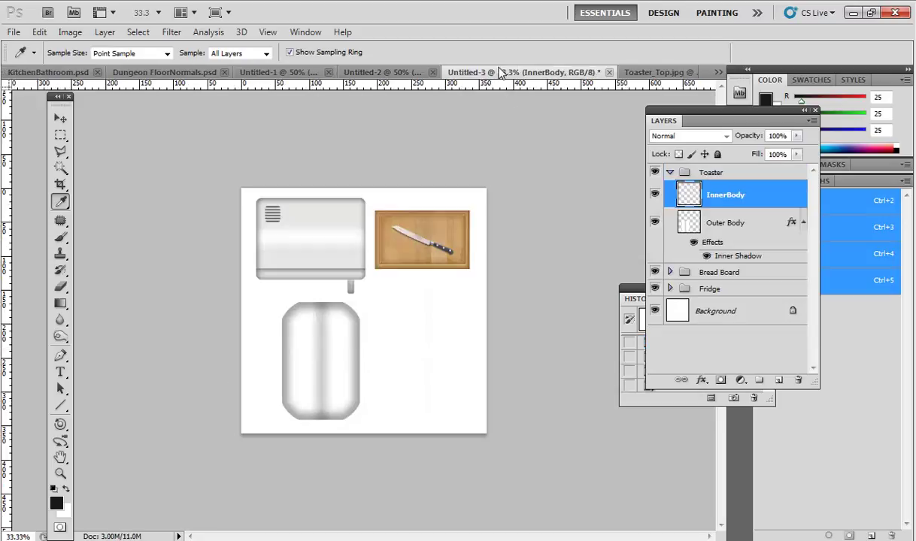
pyautogui.hotkey('ctrl', '+')
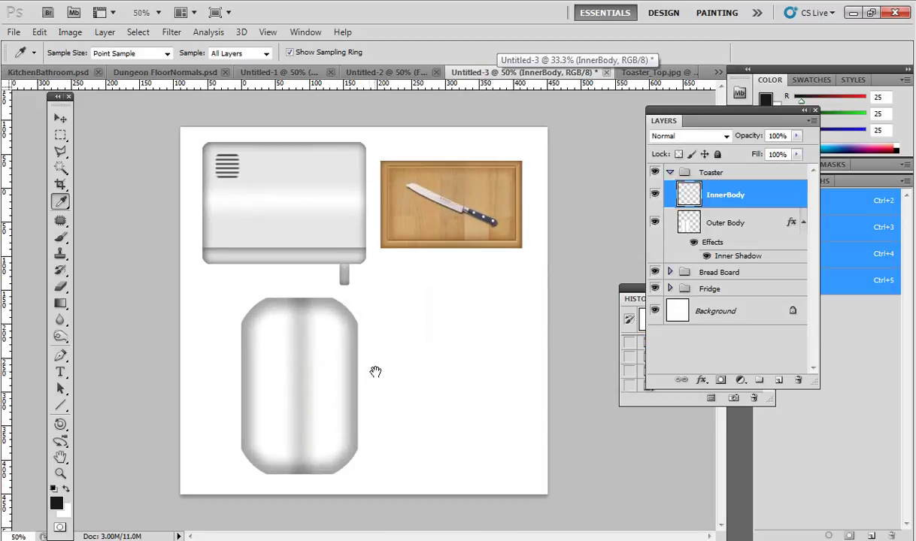
pyautogui.click(60, 137)
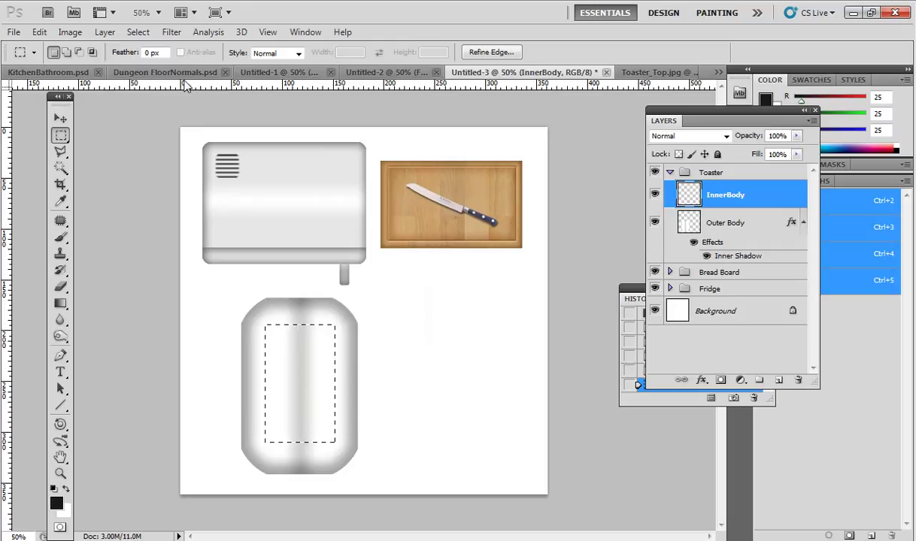
# Step: Try smoothing the rectangular selection with a 70-pixel sample radius, and undo it
pyautogui.click(137, 31)
pyautogui.moveTo(166, 190)
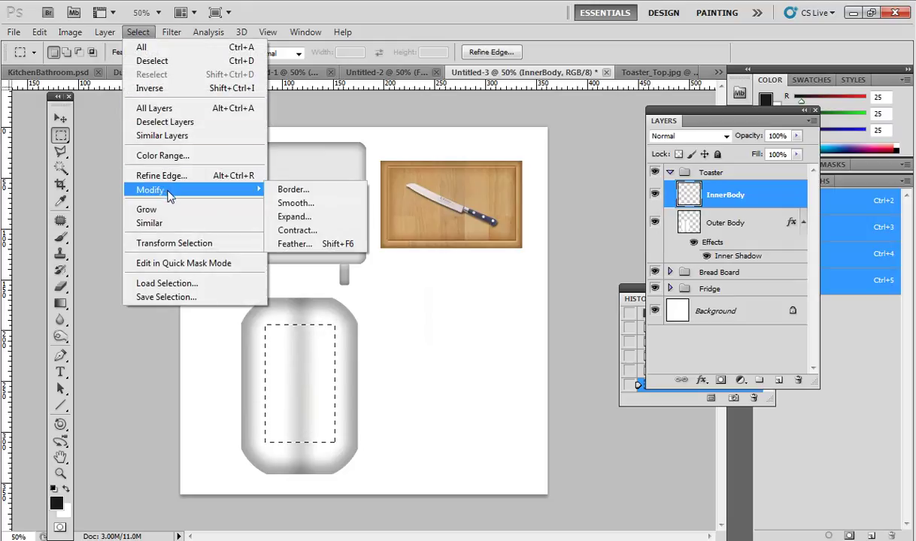
pyautogui.click(300, 203)
pyautogui.click(560, 201)
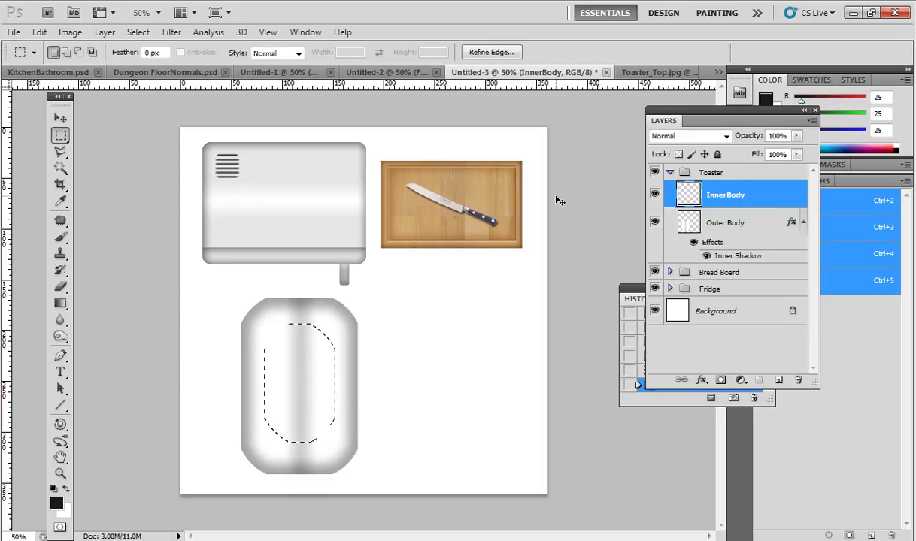
pyautogui.hotkey('ctrl', 'z')
# Step: Smooth the corners of the rectangular selection with a 20-pixel sample radius
pyautogui.click(137, 32)
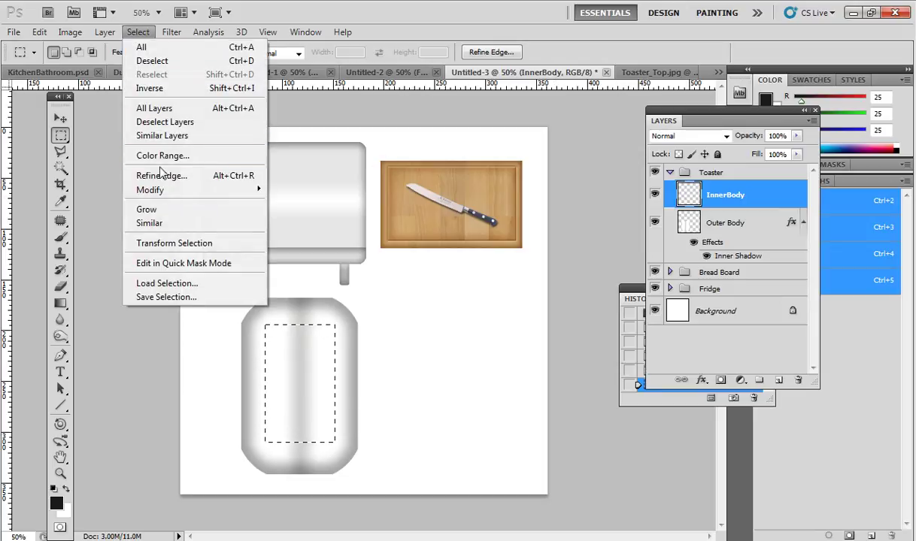
pyautogui.moveTo(170, 194)
pyautogui.click(287, 202)
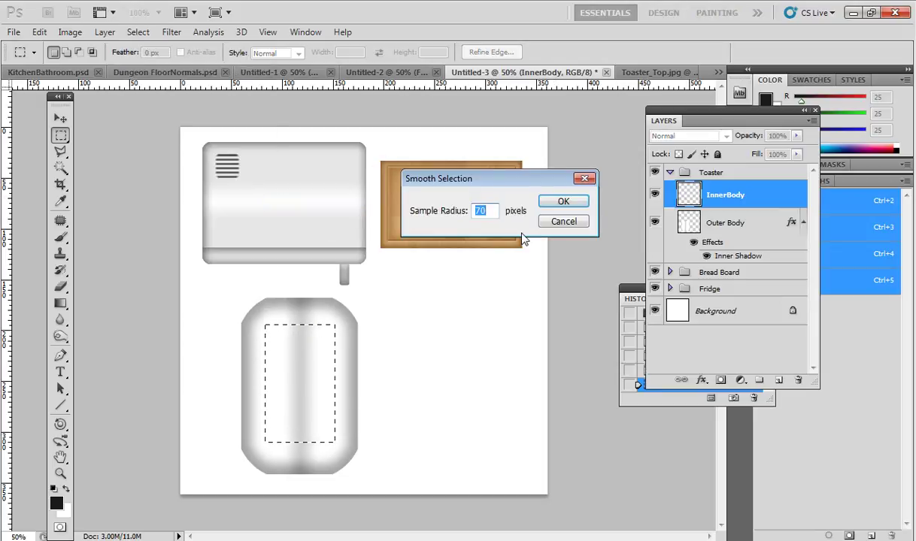
pyautogui.write('20')
pyautogui.click(563, 201)
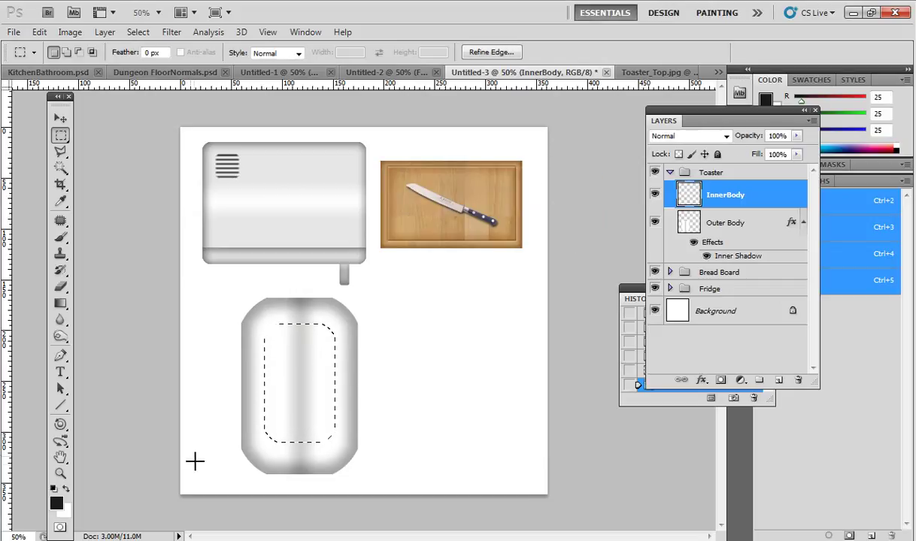
# Step: Check the slots in Toaster_Top.jpg, fill the InnerBody selection with a near-black-to-white reflected gradient forming a thin dark vertical centre band, and deselect
pyautogui.click(639, 72)
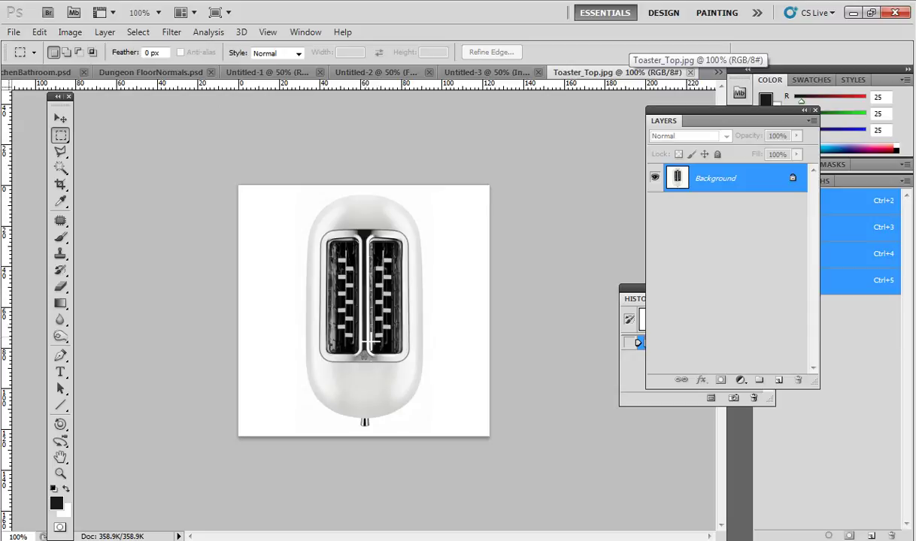
pyautogui.click(485, 73)
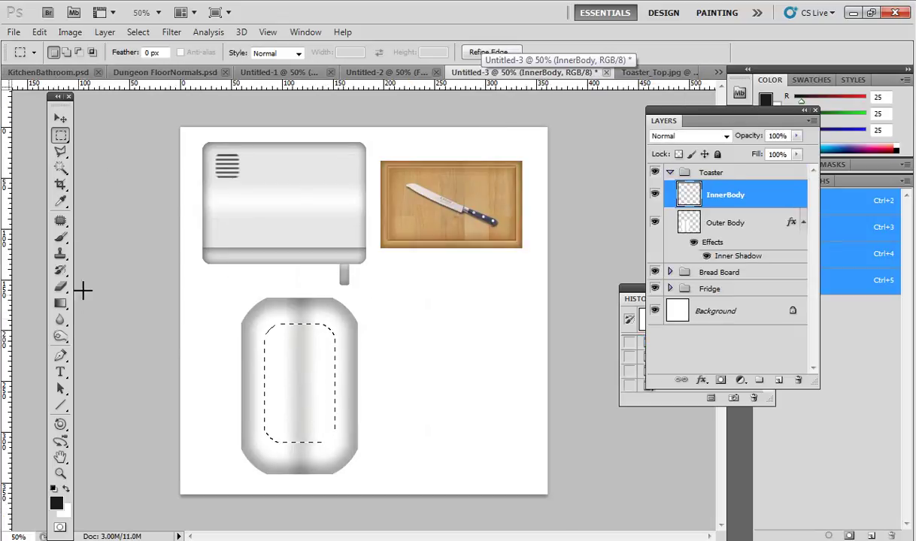
pyautogui.click(60, 303)
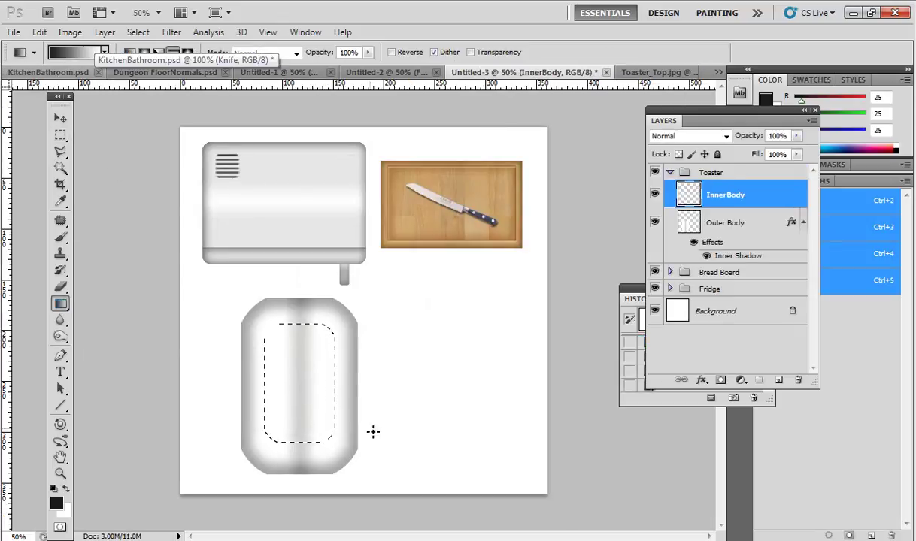
pyautogui.moveTo(300, 381); pyautogui.dragTo(317, 396)
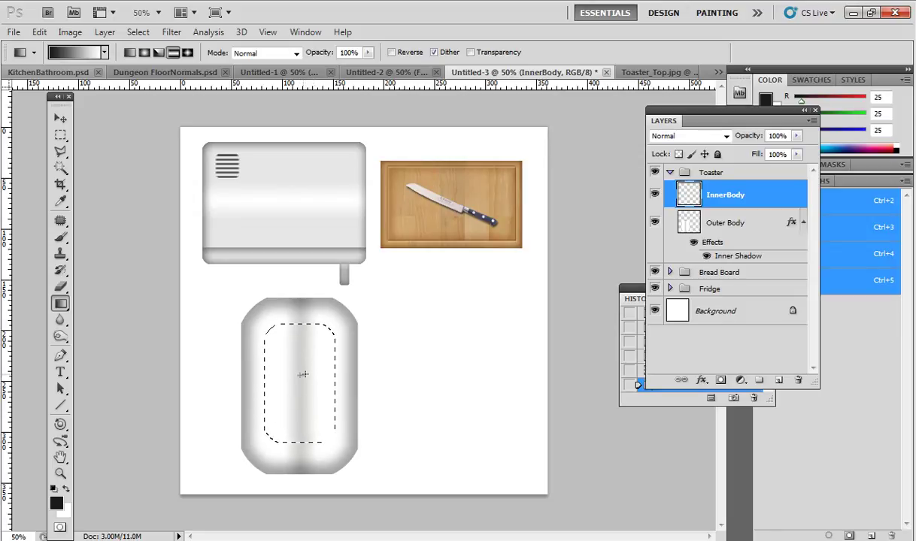
pyautogui.moveTo(303, 374); pyautogui.dragTo(323, 398)
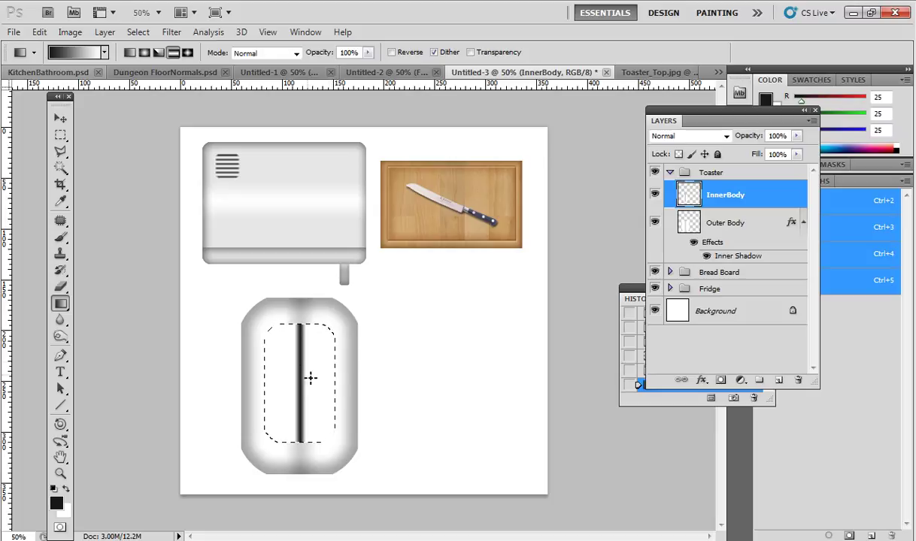
pyautogui.click(60, 135)
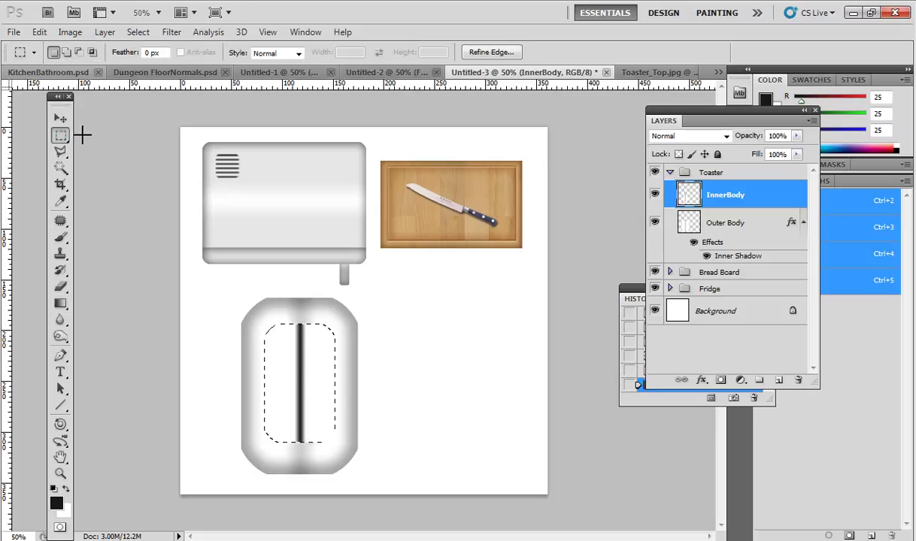
pyautogui.click(264, 229)
# Step: Add an Inner Shadow to InnerBody with 100% opacity, 0 px distance and 6 px size
pyautogui.click(701, 380)
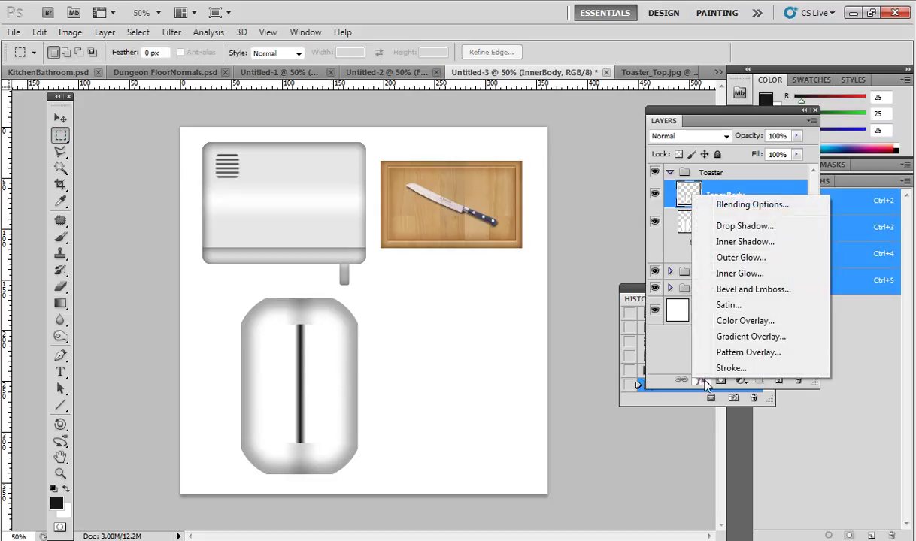
pyautogui.click(743, 241)
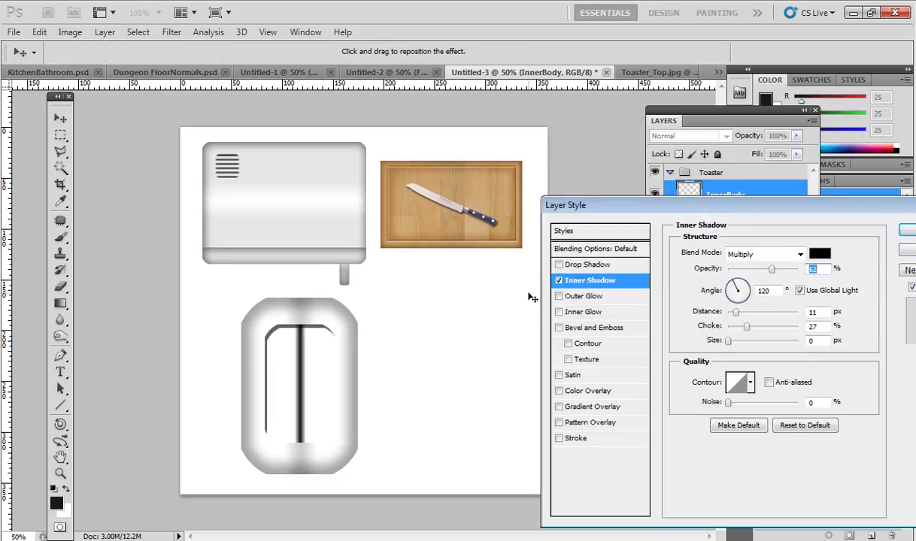
pyautogui.moveTo(699, 306); pyautogui.dragTo(692, 303)
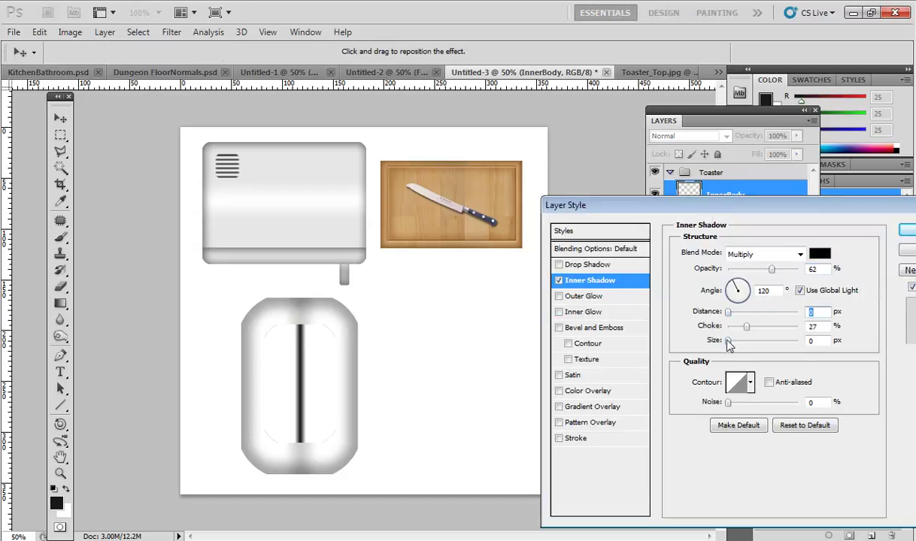
pyautogui.moveTo(692, 340); pyautogui.dragTo(734, 345)
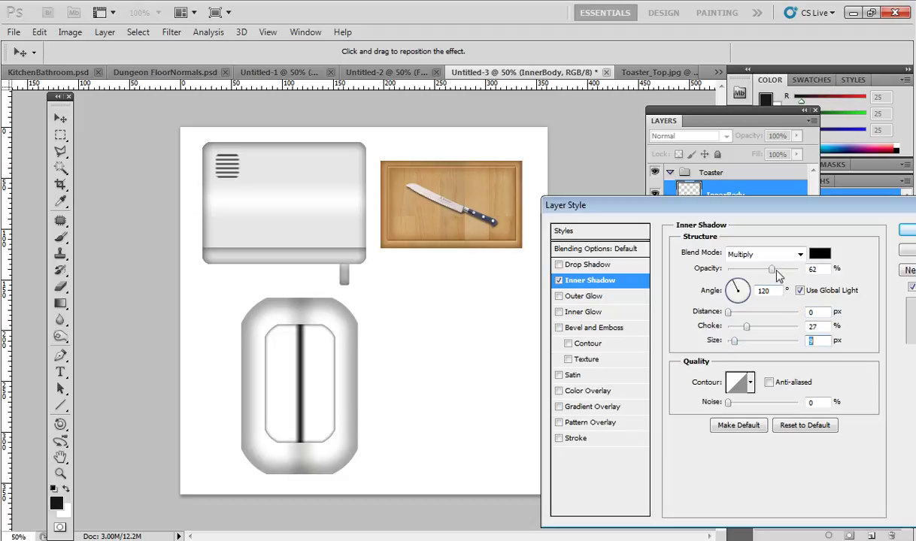
pyautogui.moveTo(772, 269); pyautogui.dragTo(804, 278)
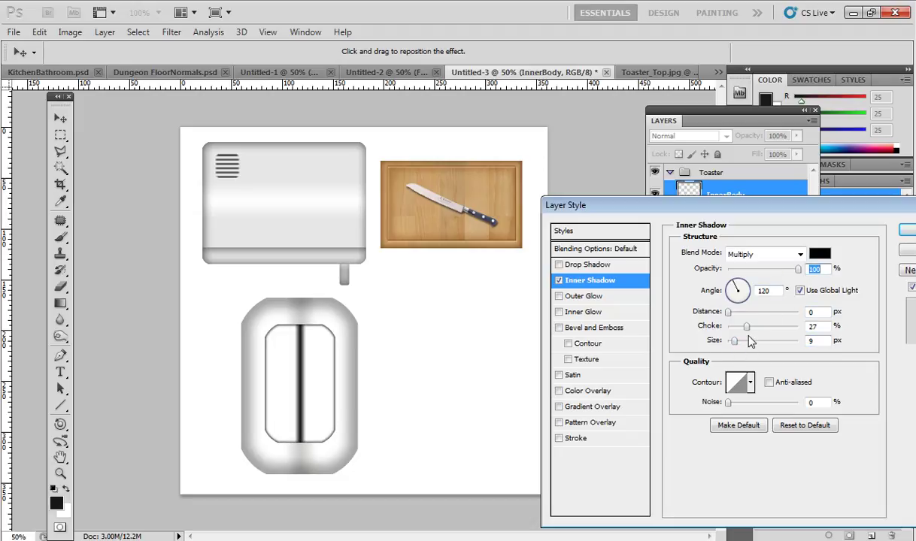
pyautogui.moveTo(734, 341); pyautogui.dragTo(734, 345)
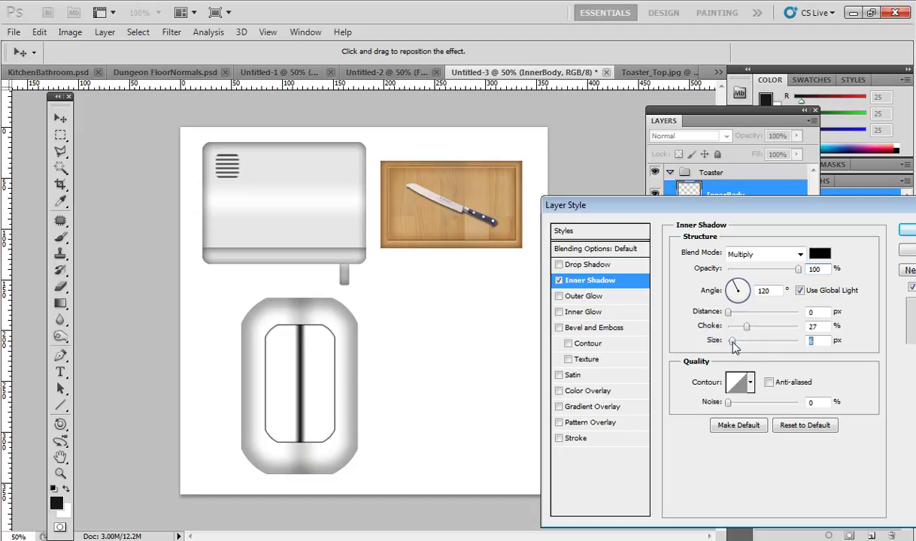
pyautogui.click(908, 234)
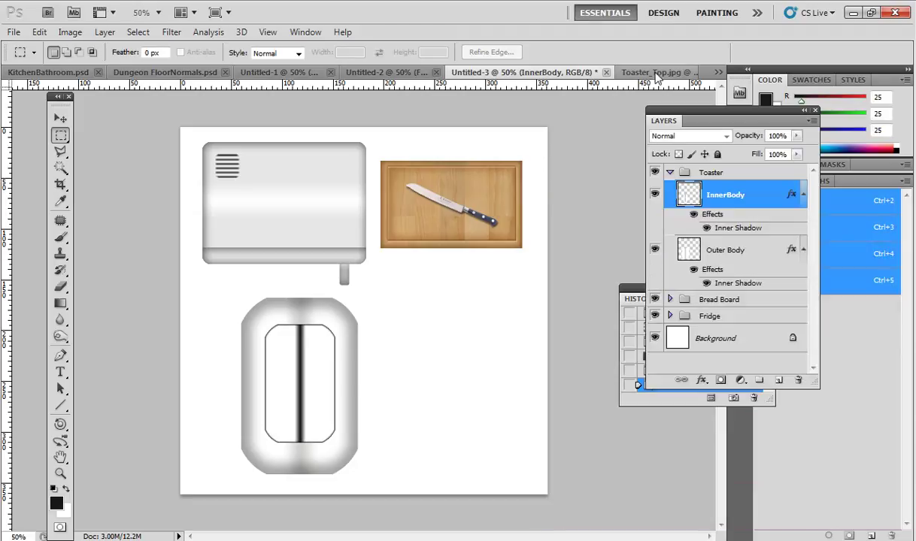
# Step: Check the slot layout in Toaster_Top.jpg and load the InnerBody transparency as a new selection in Untitled-3
pyautogui.click(628, 72)
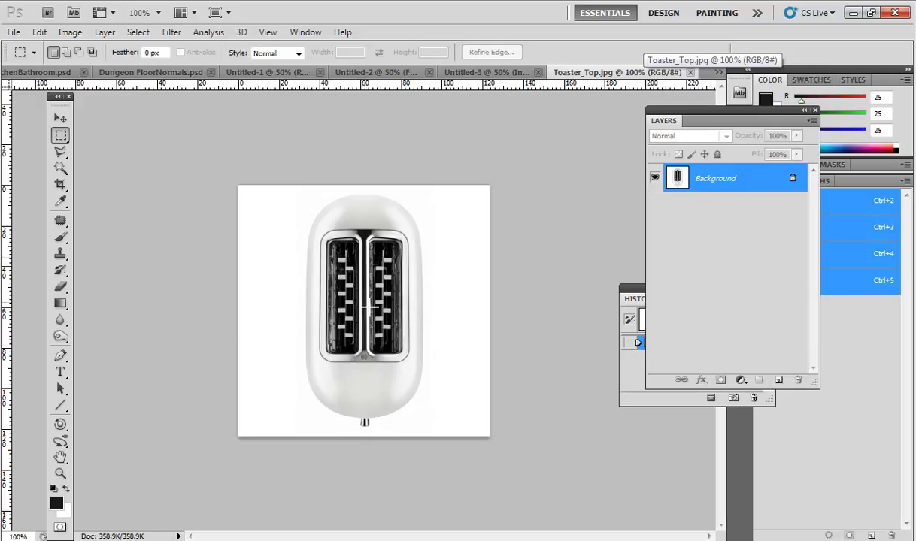
pyautogui.click(458, 72)
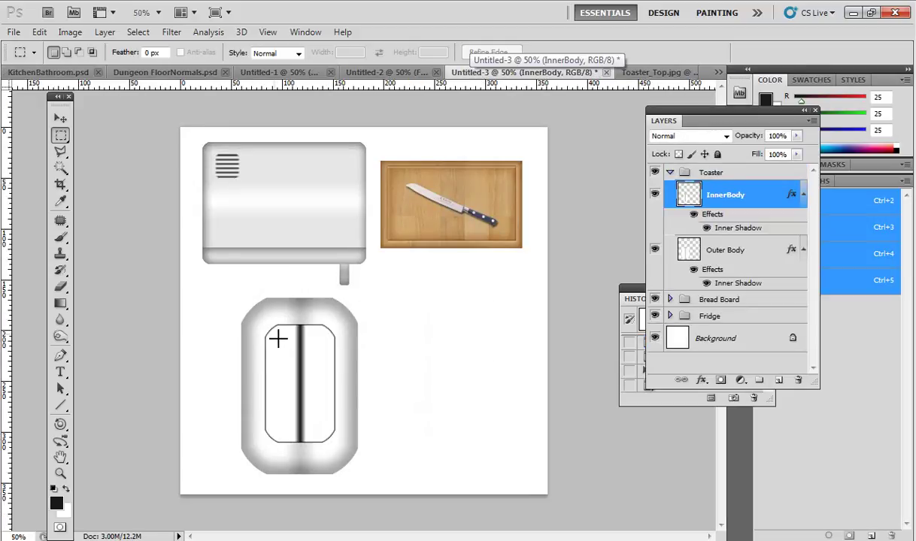
pyautogui.click(140, 34)
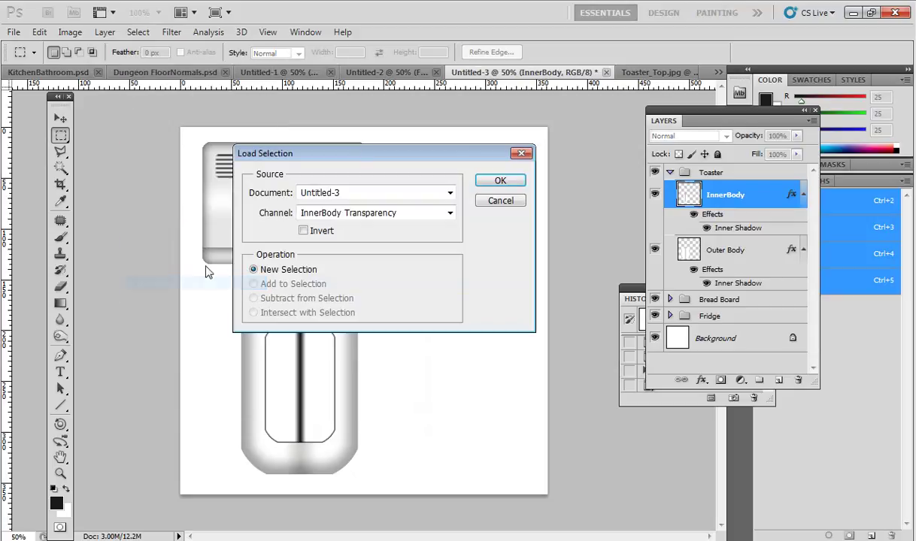
pyautogui.click(495, 183)
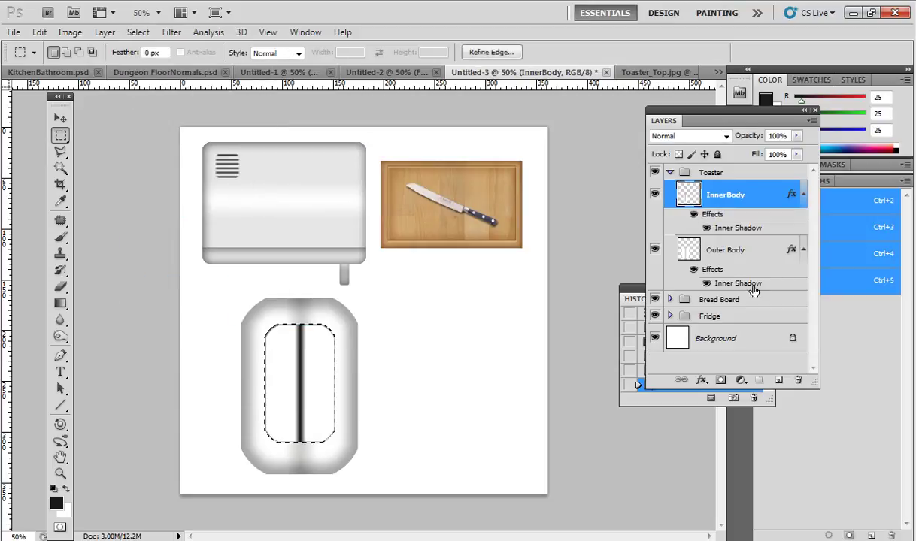
# Step: Add a new layer named Grill above InnerBody in the Toaster group
pyautogui.click(779, 380)
pyautogui.doubleClick(719, 195)
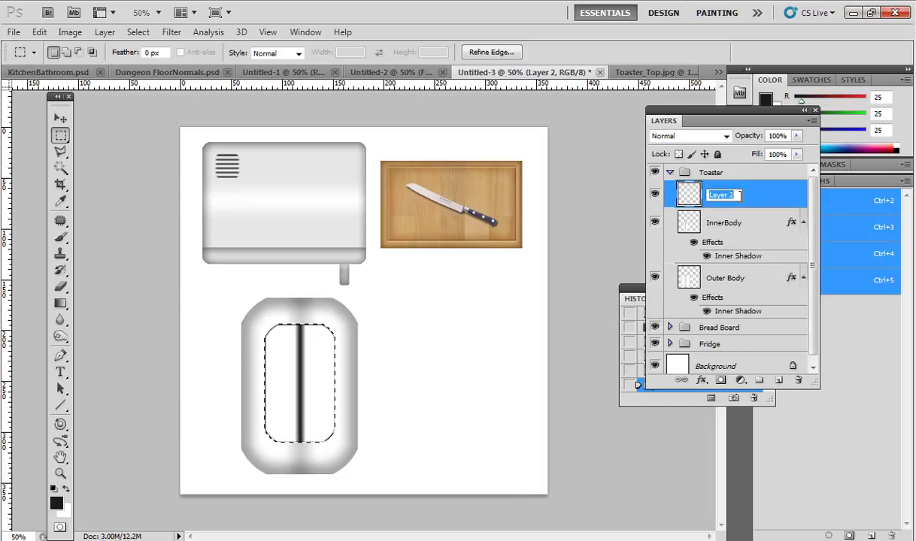
pyautogui.write('Gri')
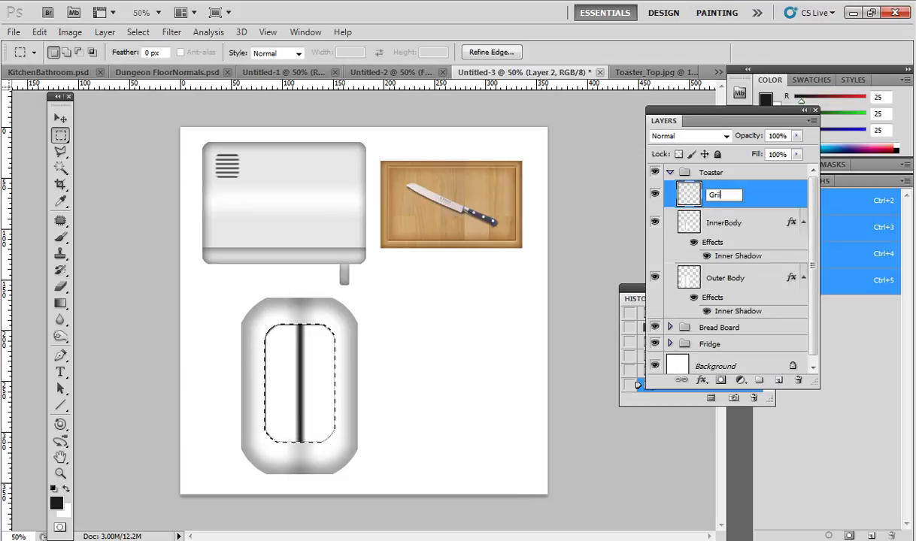
pyautogui.write('ll')
pyautogui.press('Return')
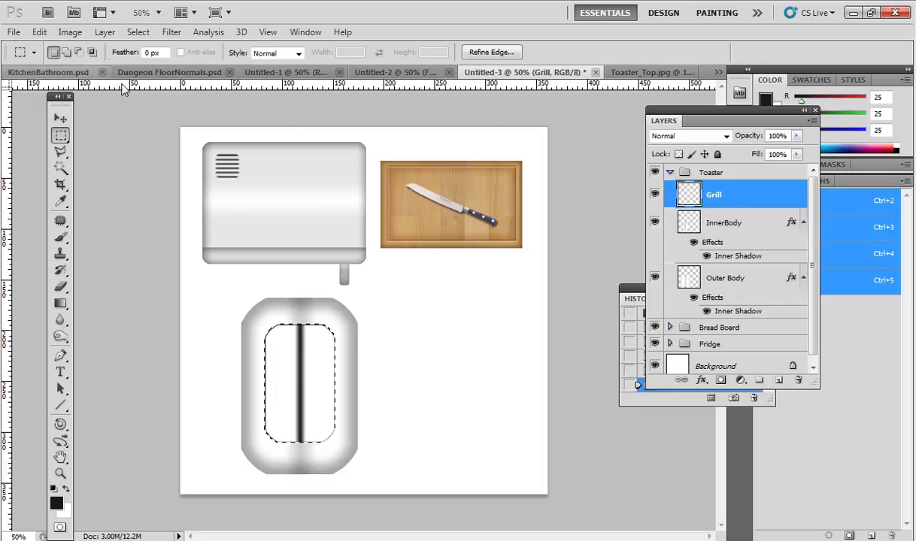
# Step: Transform the selection to 27.55% width and 86.06% height as a narrow slot in the inner body's left half, centred at X 283, Y 714 px
pyautogui.click(137, 32)
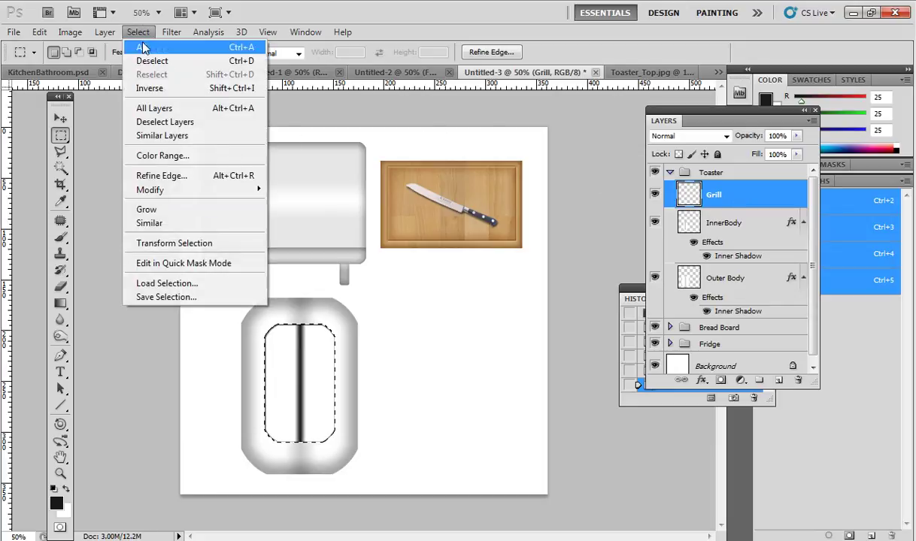
pyautogui.click(175, 242)
pyautogui.moveTo(335, 384); pyautogui.dragTo(291, 385)
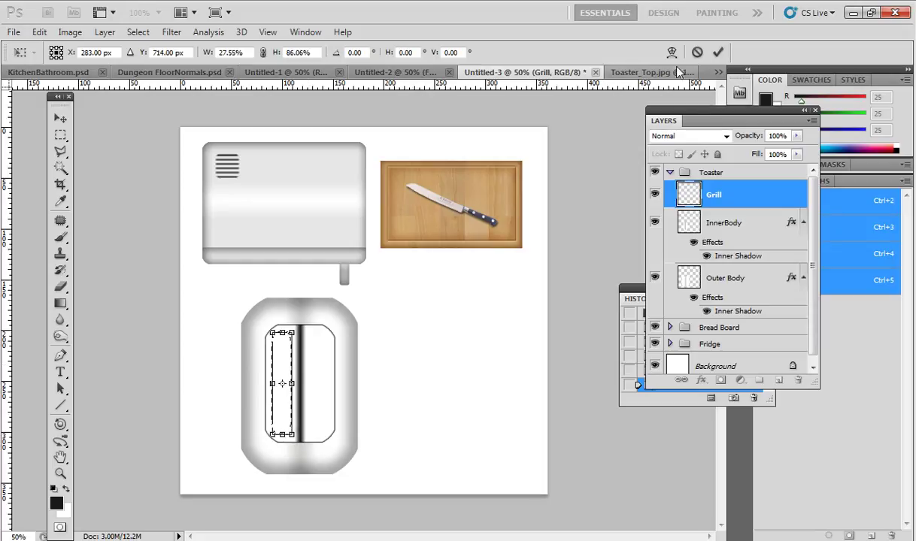
pyautogui.click(718, 52)
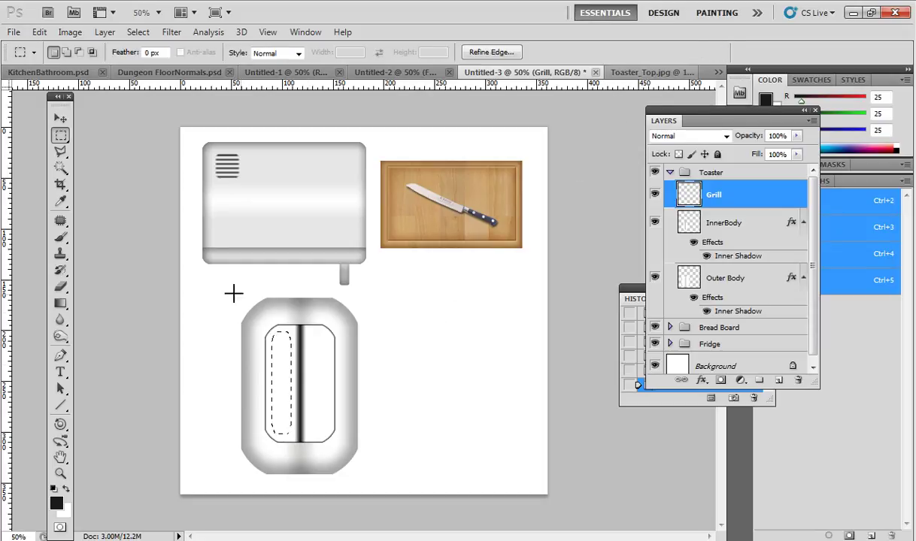
# Step: Fill the slot selection on the Grill layer with the near-black foreground colour and deselect
pyautogui.click(39, 32)
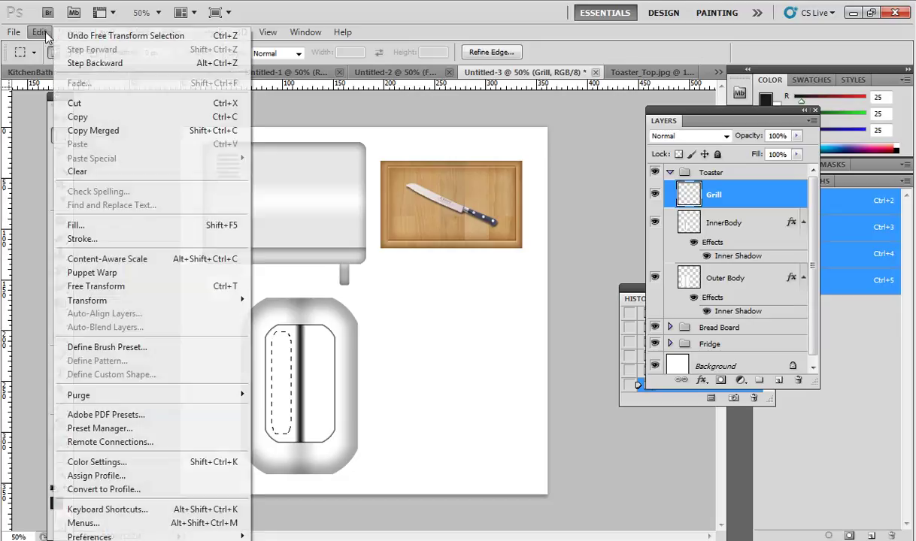
pyautogui.click(91, 219)
pyautogui.click(569, 127)
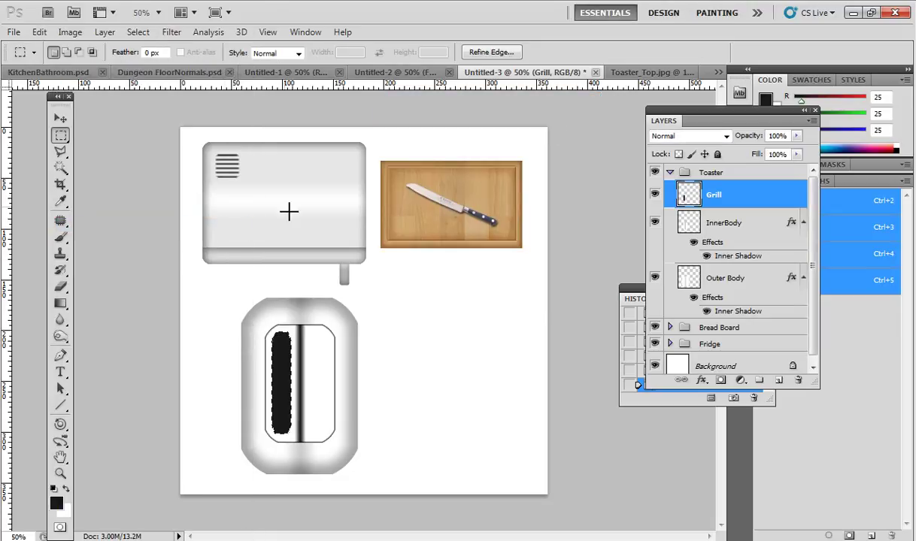
pyautogui.click(214, 259)
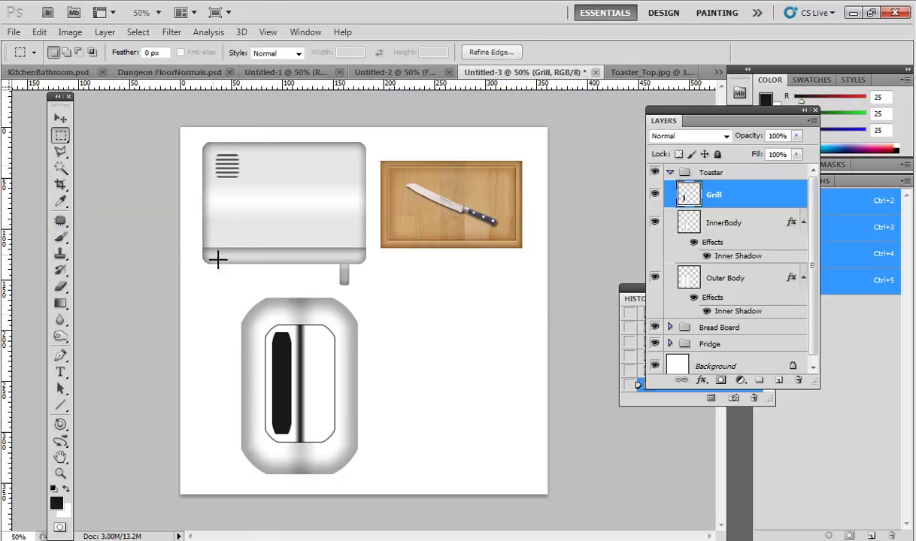
# Step: Duplicate the Grill layer and move the copy into the inner body's right half as the second slot
pyautogui.rightClick(739, 201)
pyautogui.click(782, 258)
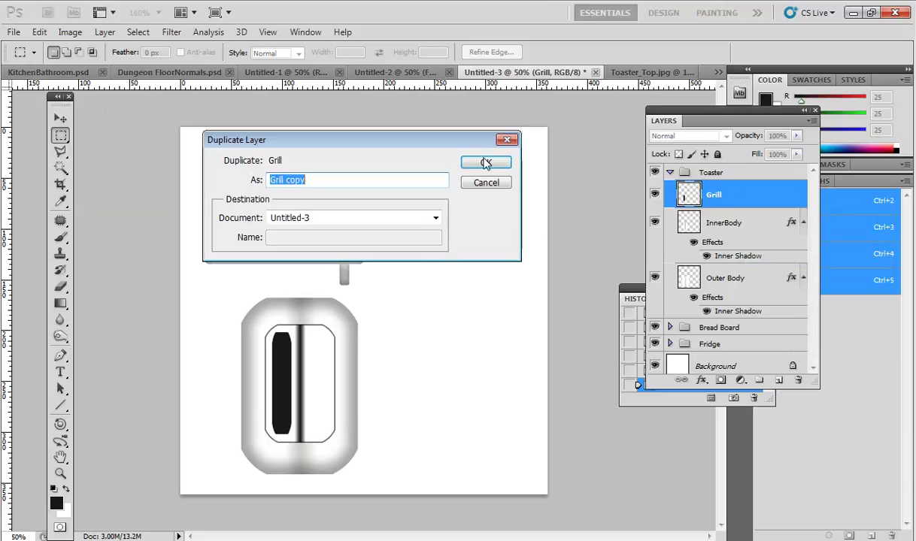
pyautogui.click(474, 157)
pyautogui.click(60, 118)
pyautogui.moveTo(272, 363); pyautogui.dragTo(317, 379)
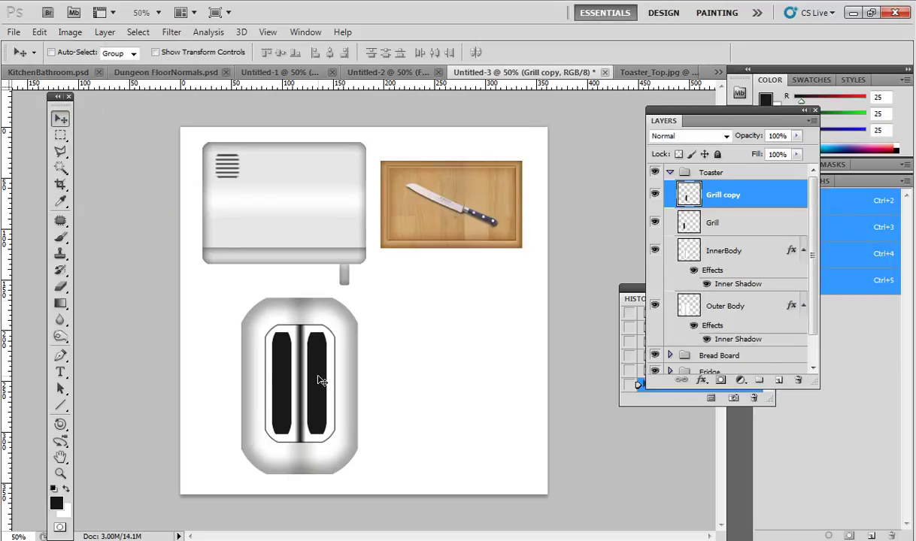
# Step: Compare the slots with Toaster_Top.jpg and add a linear black-to-white Gradient Overlay at 0° to the Grill copy layer
pyautogui.click(668, 72)
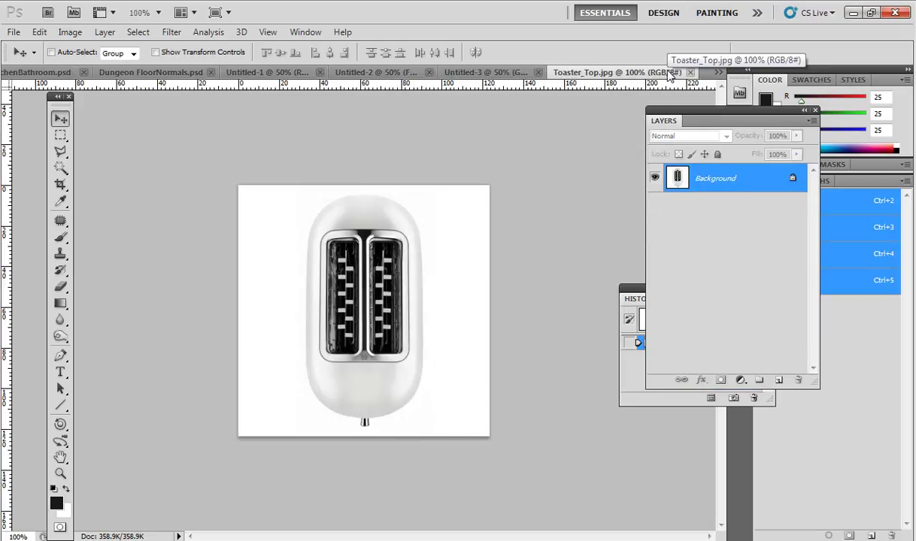
pyautogui.click(476, 72)
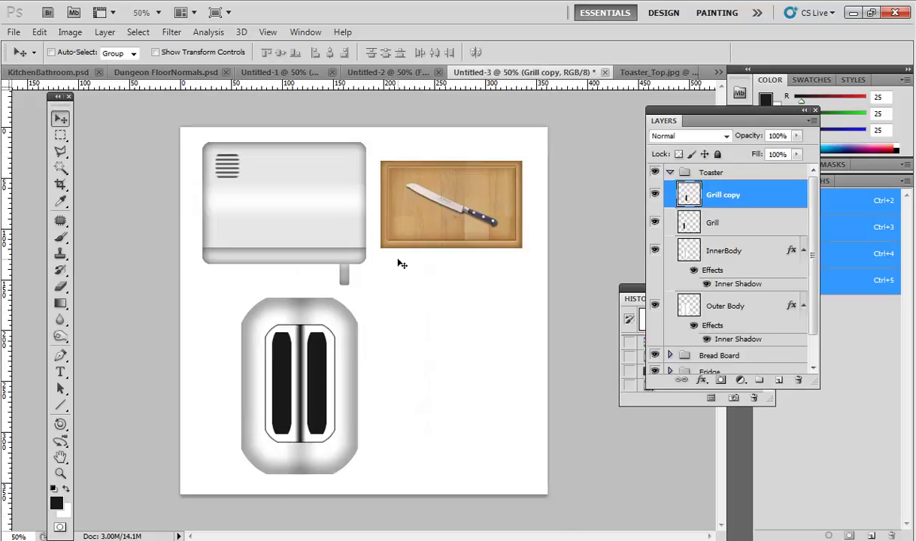
pyautogui.click(656, 72)
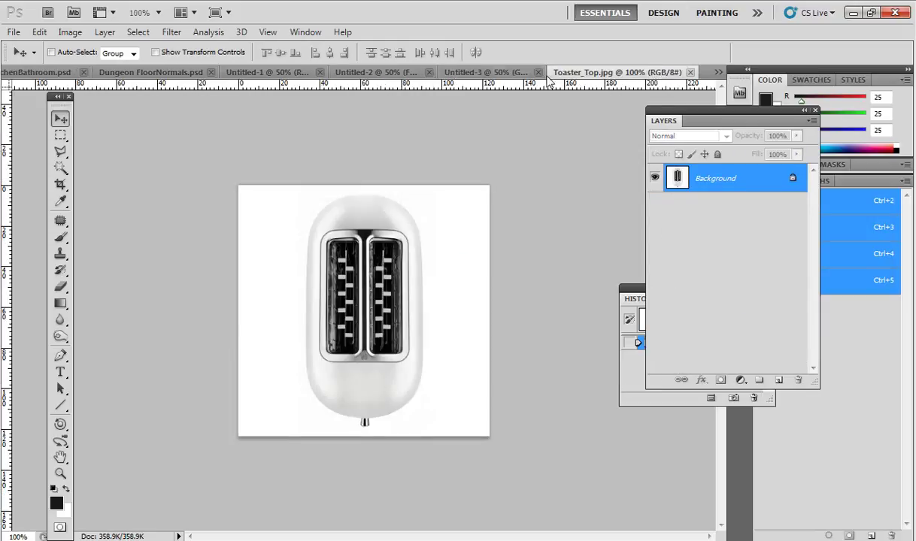
pyautogui.click(507, 75)
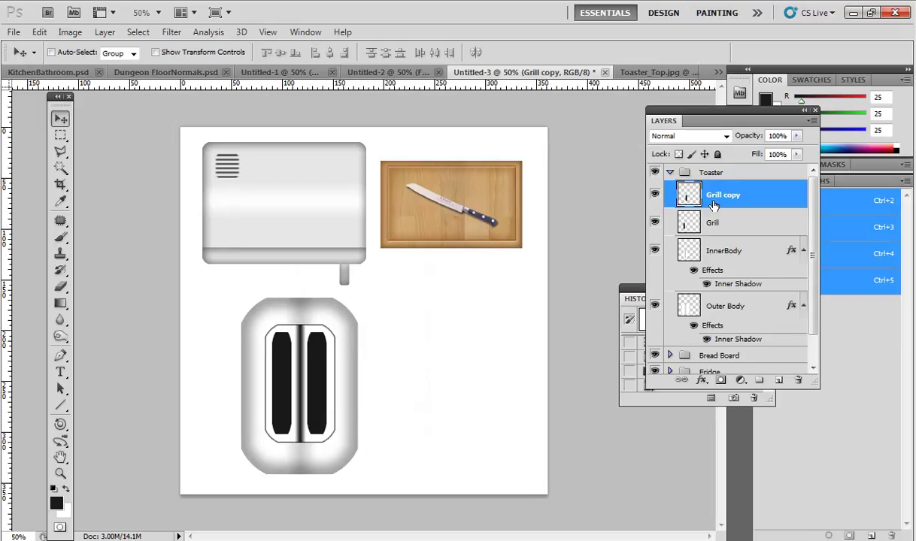
pyautogui.click(708, 381)
pyautogui.click(716, 338)
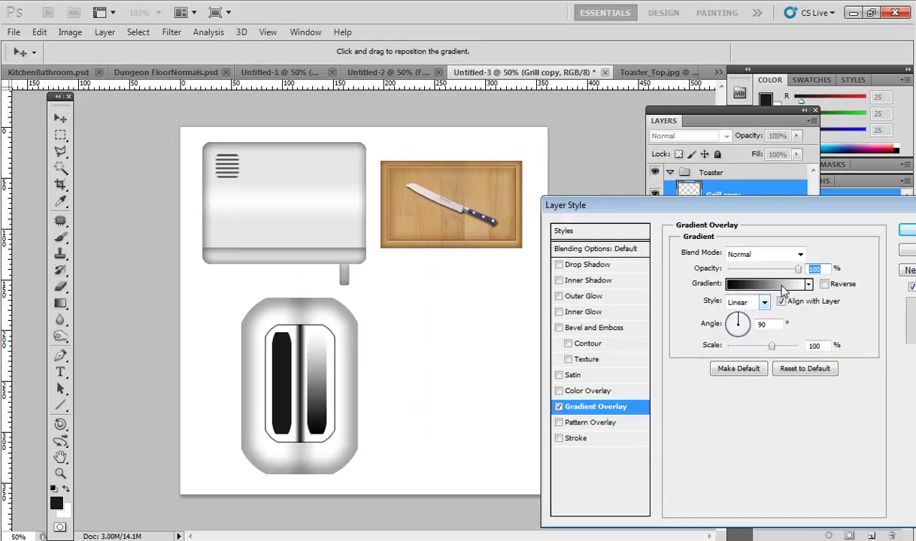
pyautogui.moveTo(740, 323); pyautogui.dragTo(760, 325)
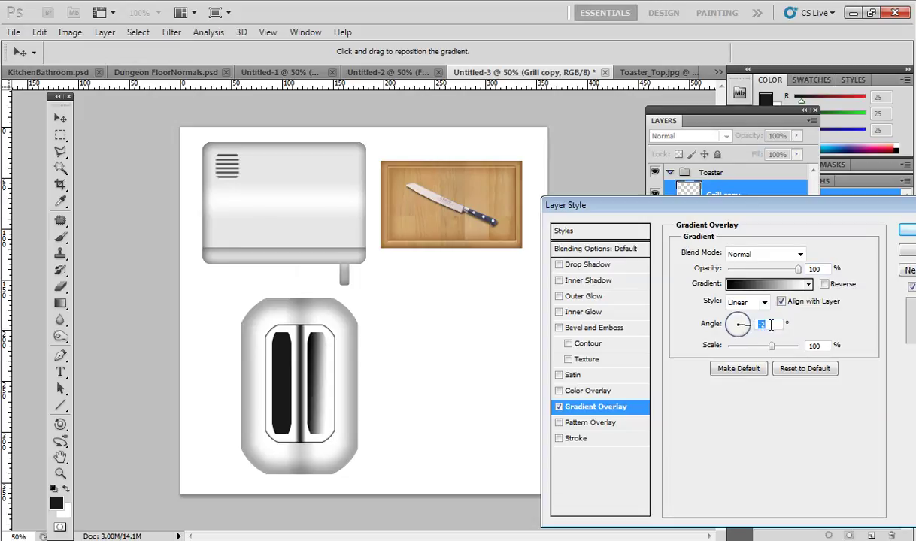
pyautogui.write('0')
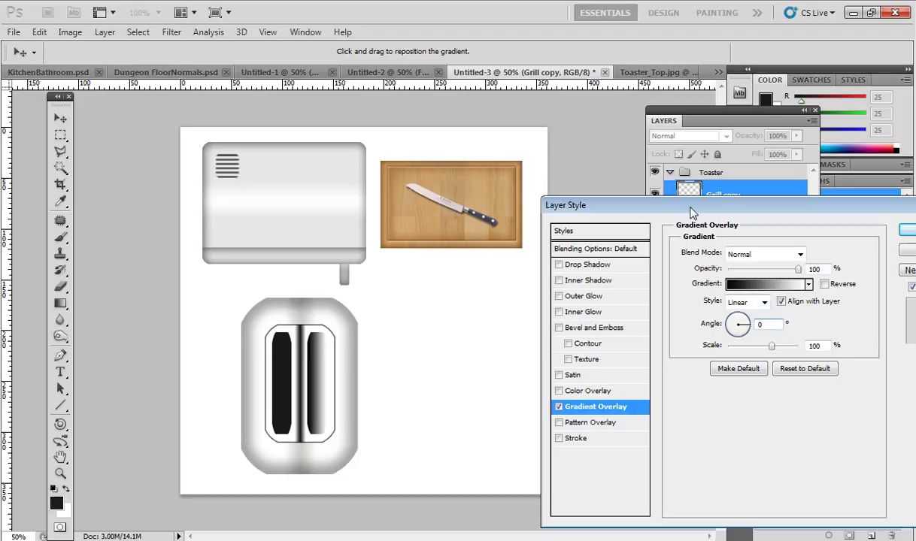
pyautogui.moveTo(691, 205); pyautogui.dragTo(628, 203)
pyautogui.click(881, 215)
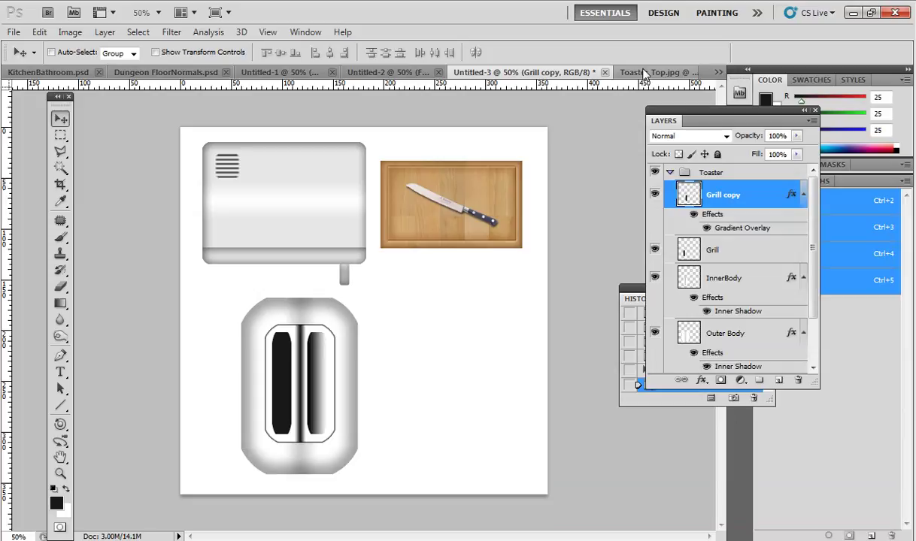
# Step: Check Toaster_Top.jpg again and recolour the black stop of Grill copy's overlay gradient with near-black sampled from the left slot
pyautogui.click(637, 72)
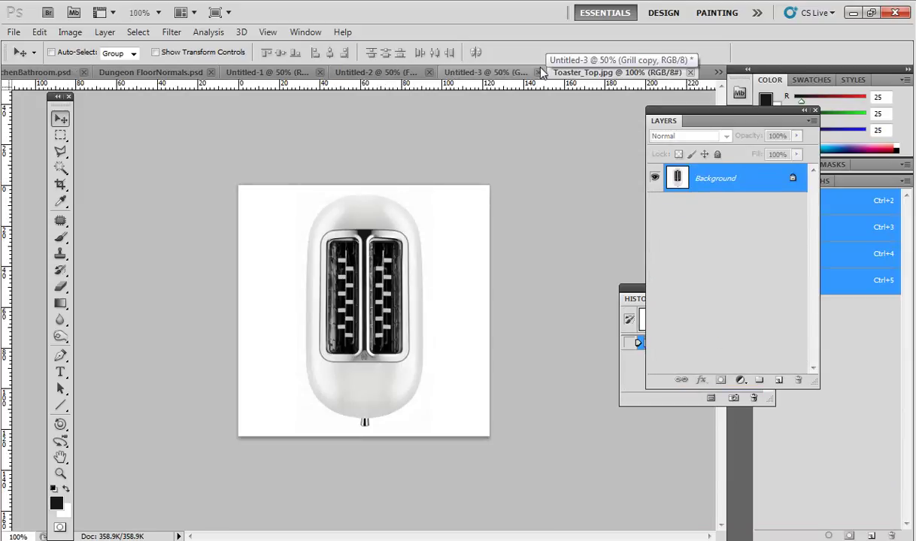
pyautogui.click(513, 72)
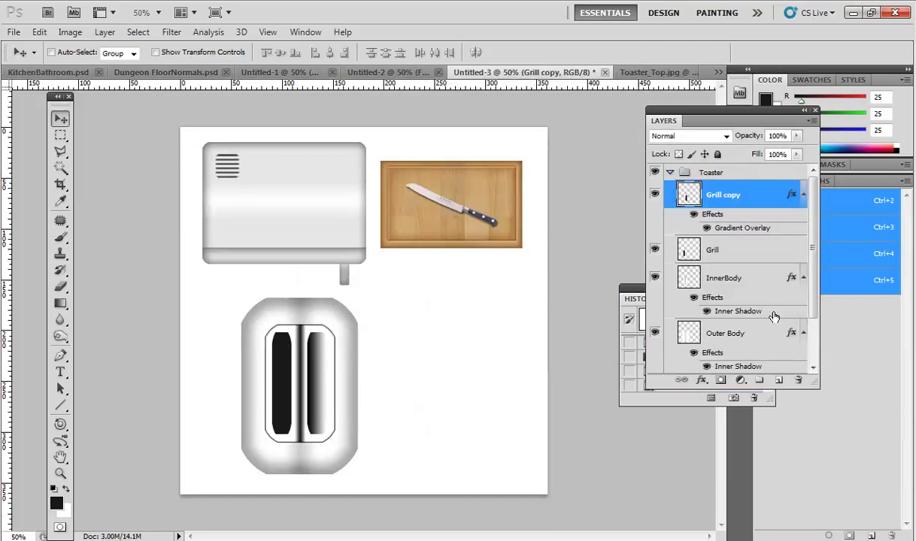
pyautogui.doubleClick(729, 231)
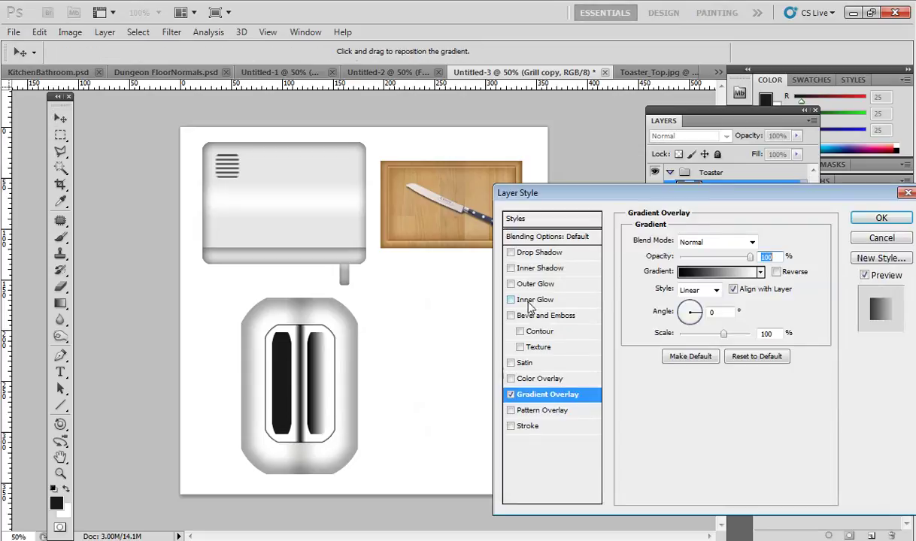
pyautogui.click(693, 276)
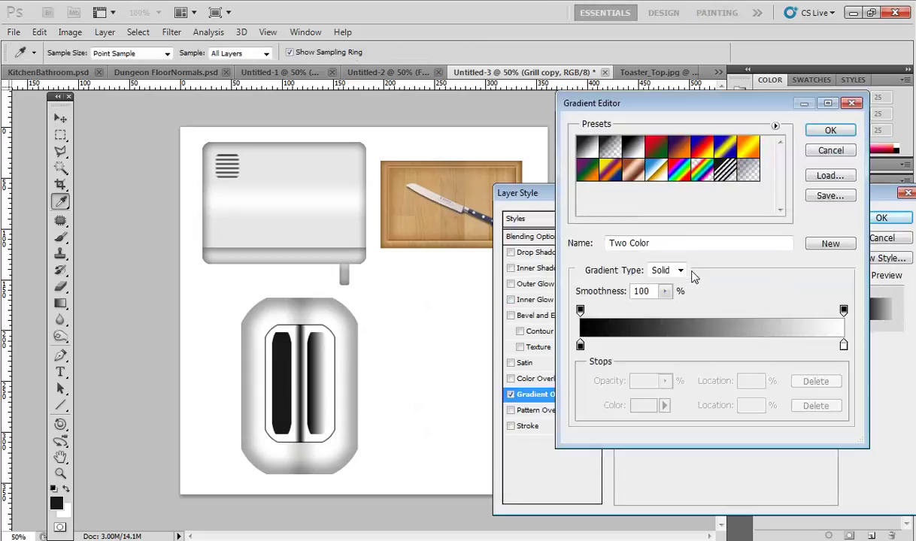
pyautogui.click(579, 344)
pyautogui.click(282, 380)
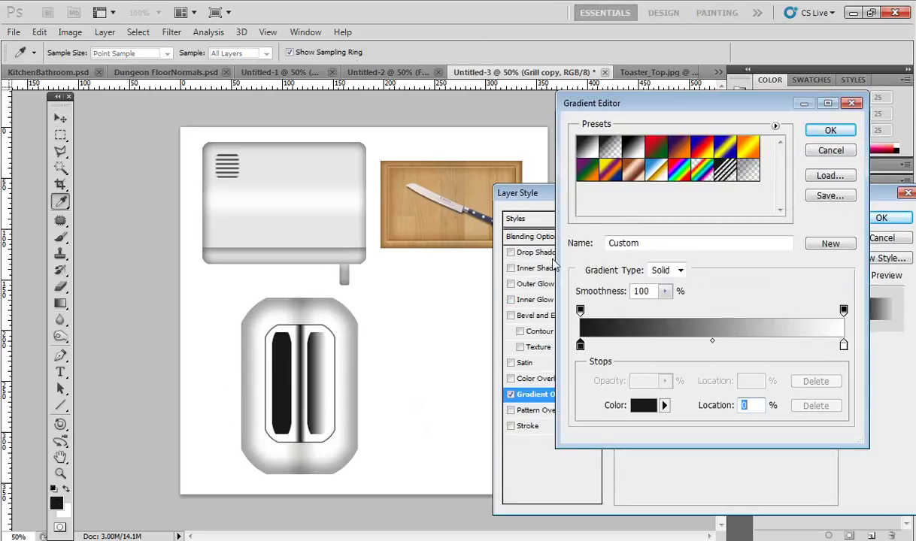
# Step: Rearrange the gradient with white stops at 0% and about 99%, and the near-black stop at 29%
pyautogui.moveTo(579, 346); pyautogui.dragTo(696, 346)
pyautogui.moveTo(843, 347); pyautogui.dragTo(577, 352)
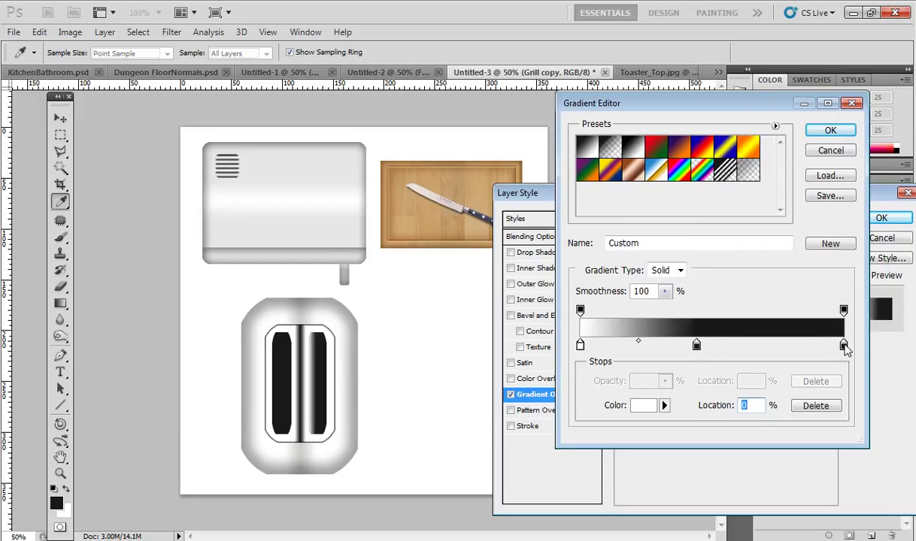
pyautogui.moveTo(843, 347); pyautogui.dragTo(840, 376)
pyautogui.click(580, 345)
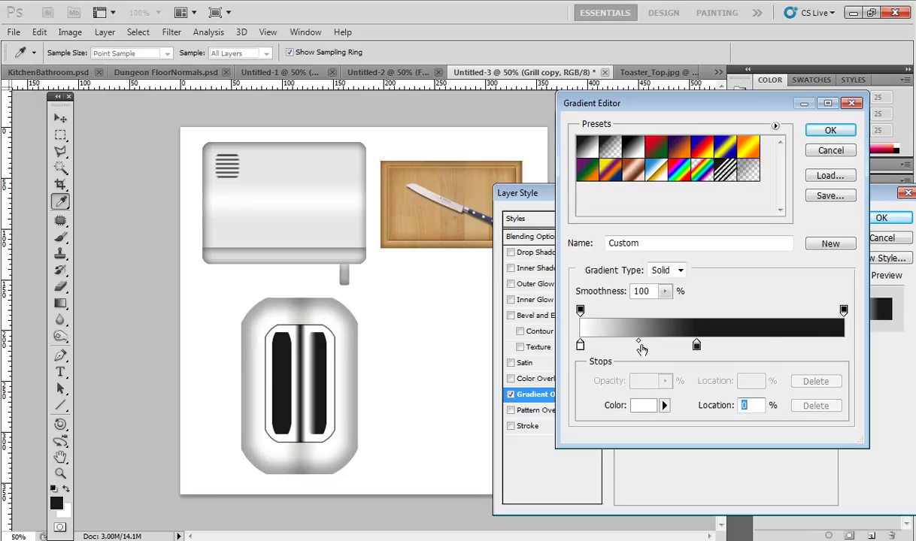
pyautogui.click(843, 345)
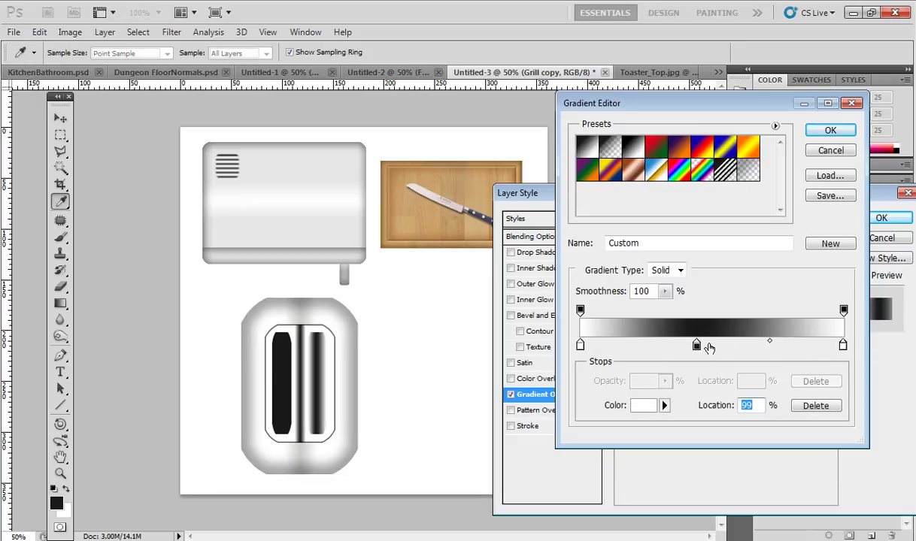
pyautogui.moveTo(697, 347); pyautogui.dragTo(706, 347)
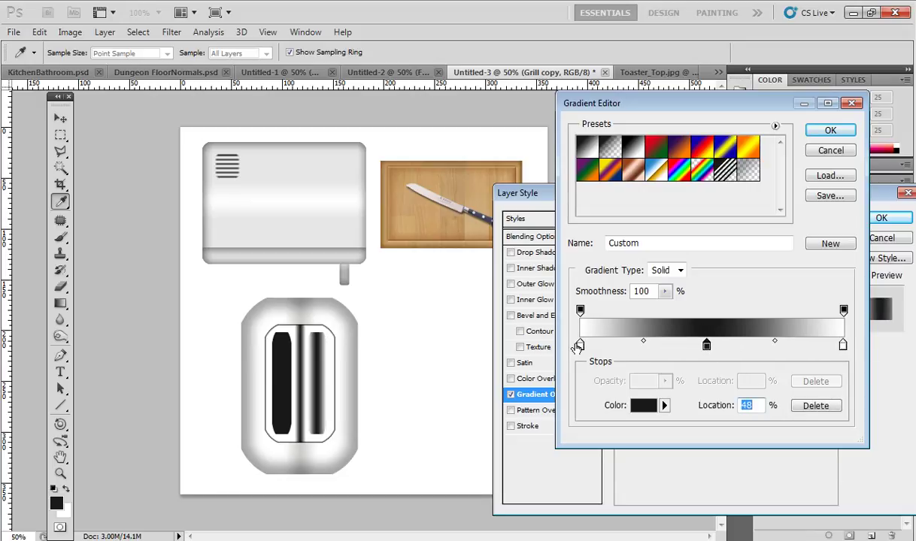
pyautogui.moveTo(707, 350); pyautogui.dragTo(656, 345)
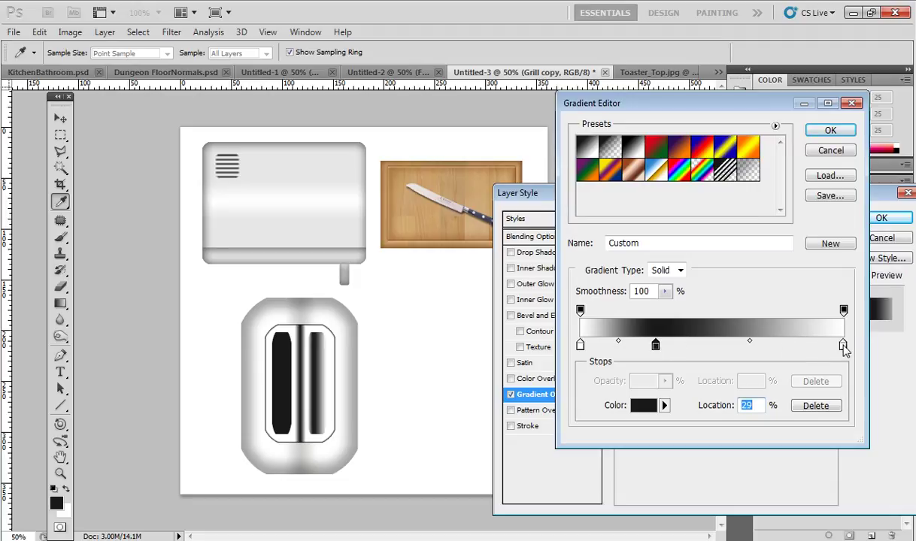
# Step: Recolour the gradient's end stop to b5b5b5 and its start stop to d5d5d5, sampled from the outer body, and apply the overlay
pyautogui.click(843, 346)
pyautogui.click(644, 405)
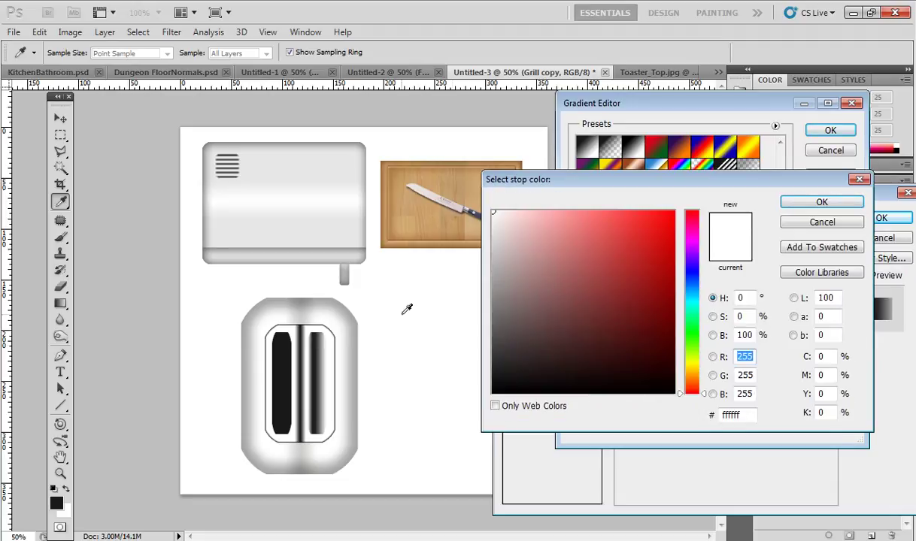
pyautogui.click(349, 335)
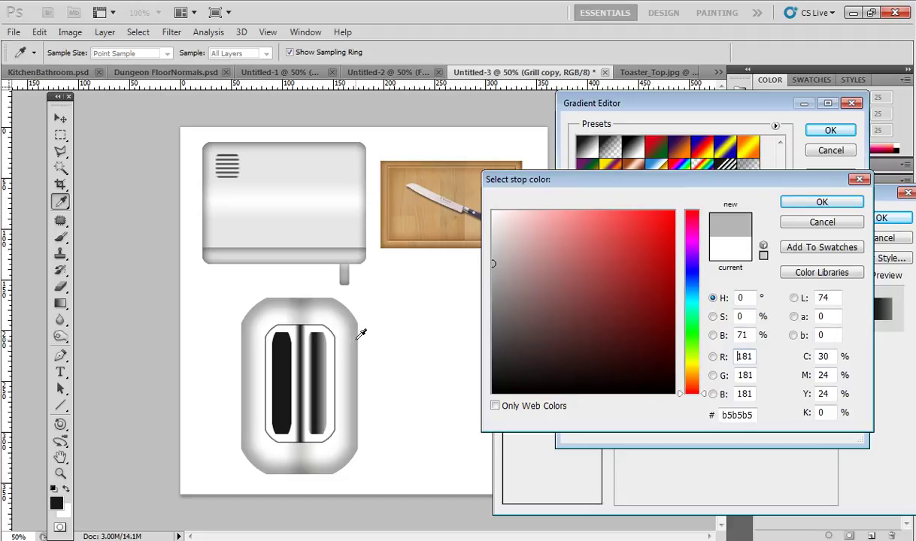
pyautogui.click(808, 202)
pyautogui.click(580, 345)
pyautogui.click(641, 405)
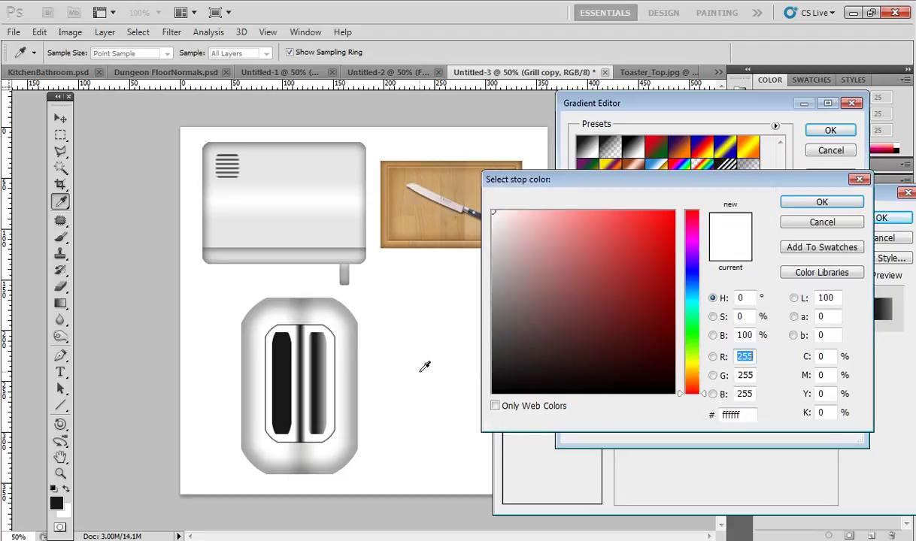
pyautogui.click(347, 360)
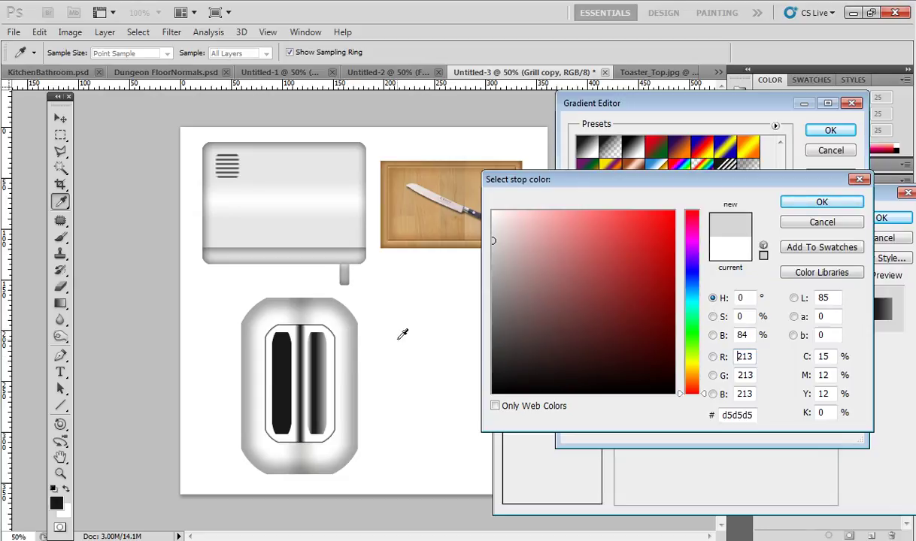
pyautogui.click(811, 200)
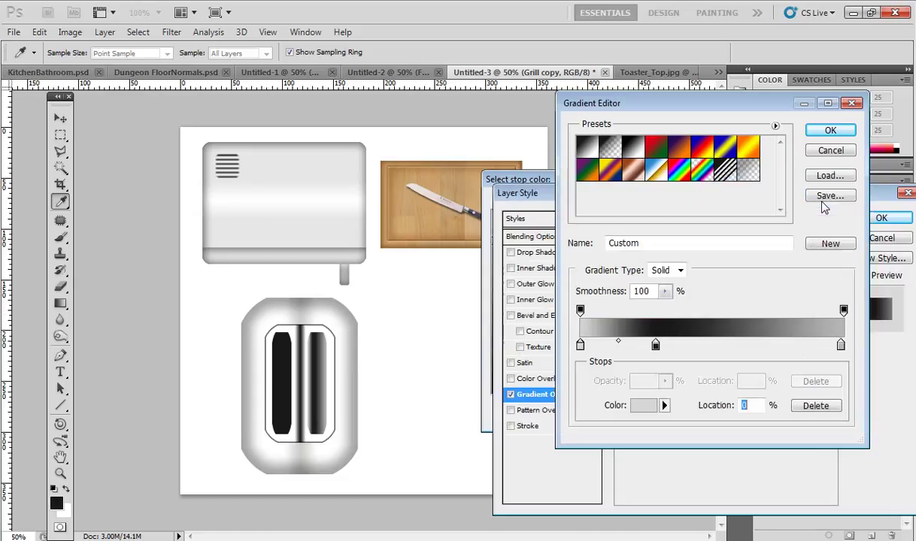
pyautogui.click(818, 129)
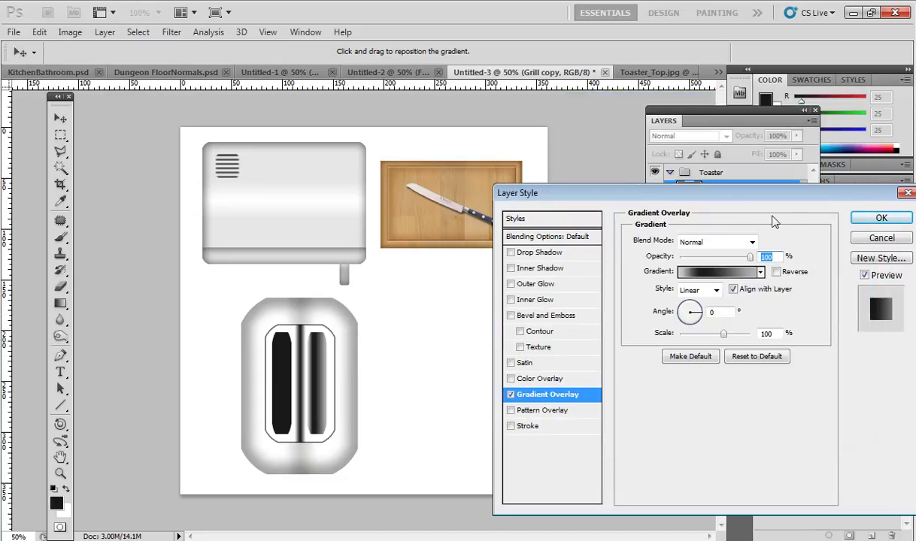
pyautogui.click(880, 218)
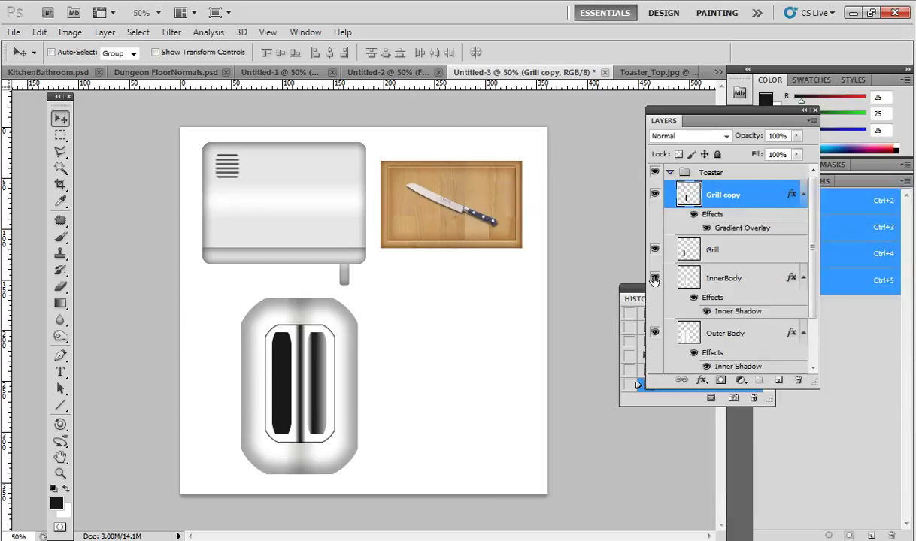
# Step: Delete the original Grill layer holding the plain left slot
pyautogui.click(733, 251)
pyautogui.click(654, 250)
pyautogui.moveTo(748, 251); pyautogui.dragTo(798, 380)
# Step: Duplicate the Grill copy layer and move the duplicate into the inner body's left half, centred at about X 290, Y 714 px
pyautogui.rightClick(736, 179)
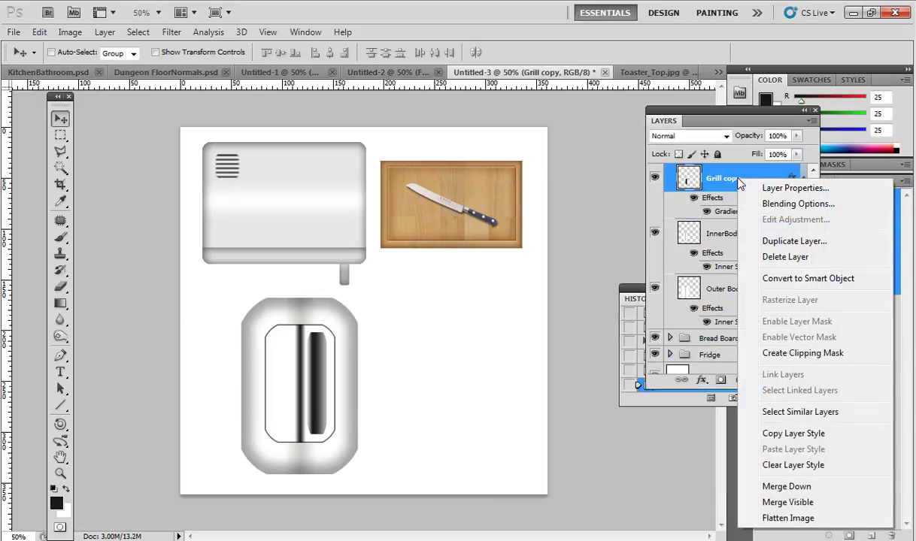
pyautogui.click(790, 241)
pyautogui.click(500, 163)
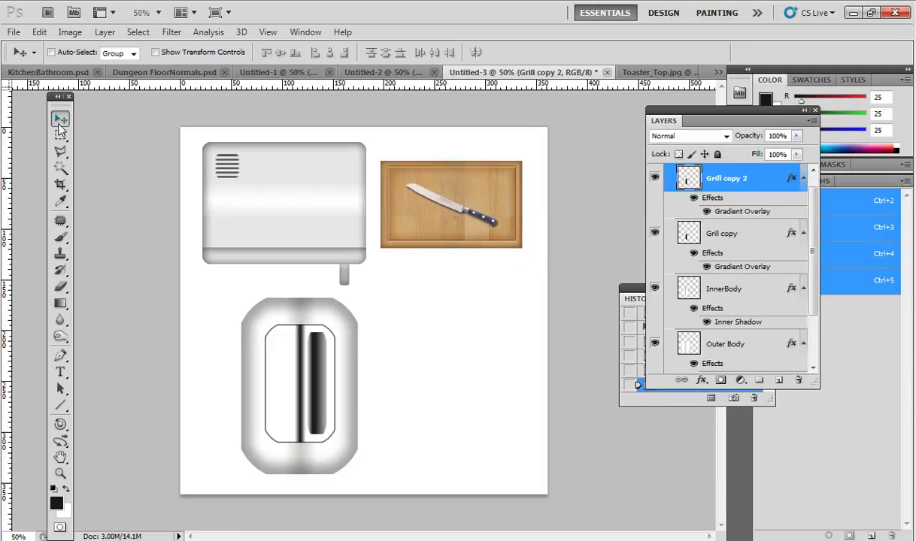
pyautogui.moveTo(319, 380); pyautogui.dragTo(277, 380)
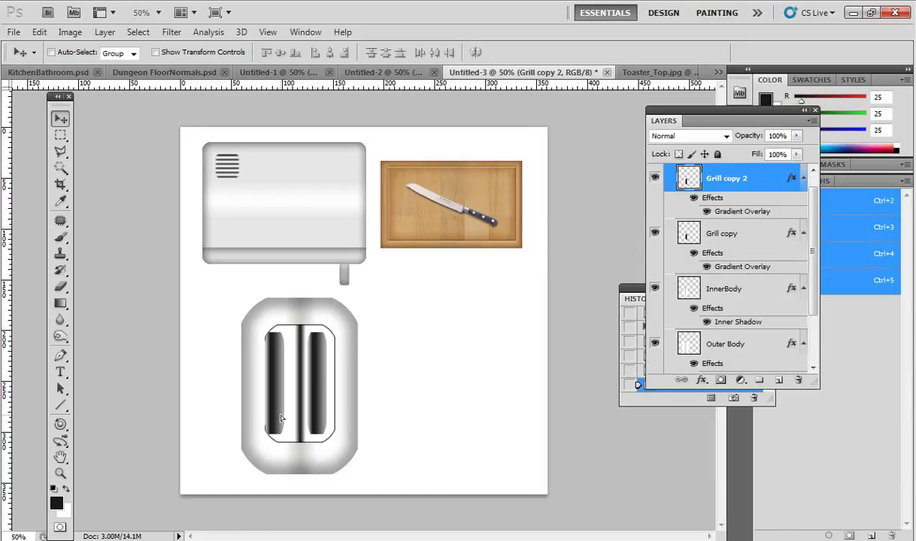
# Step: Rotate the duplicated left slot by 180° about its centre and apply the transform
pyautogui.click(40, 32)
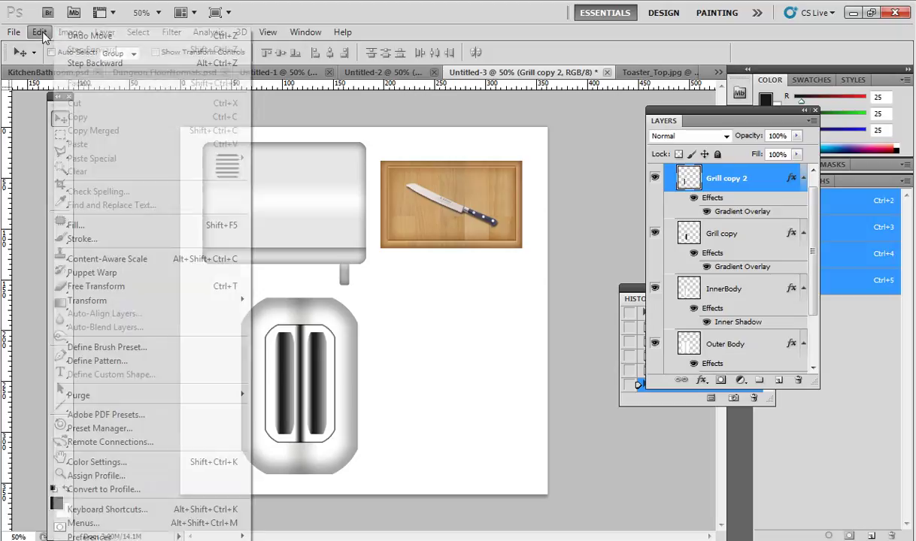
pyautogui.moveTo(188, 300)
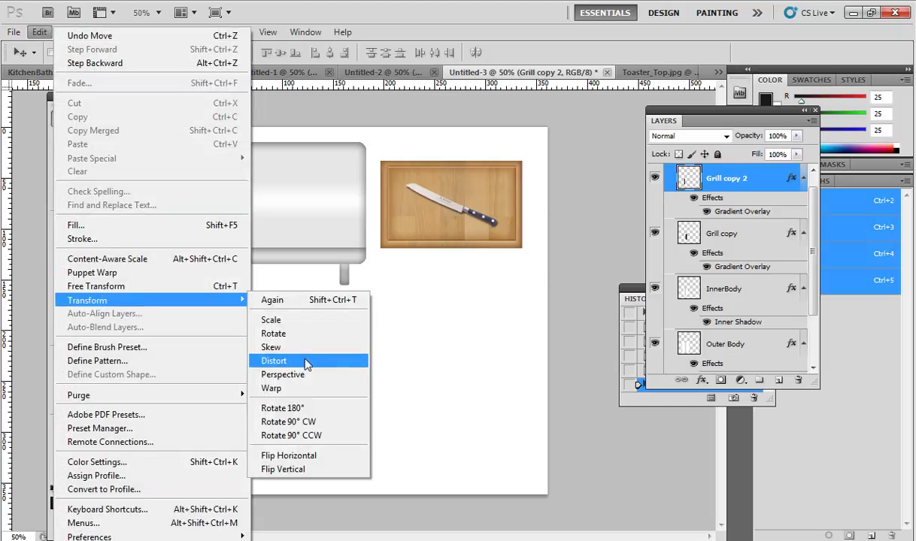
pyautogui.click(278, 334)
pyautogui.moveTo(295, 282); pyautogui.dragTo(249, 478)
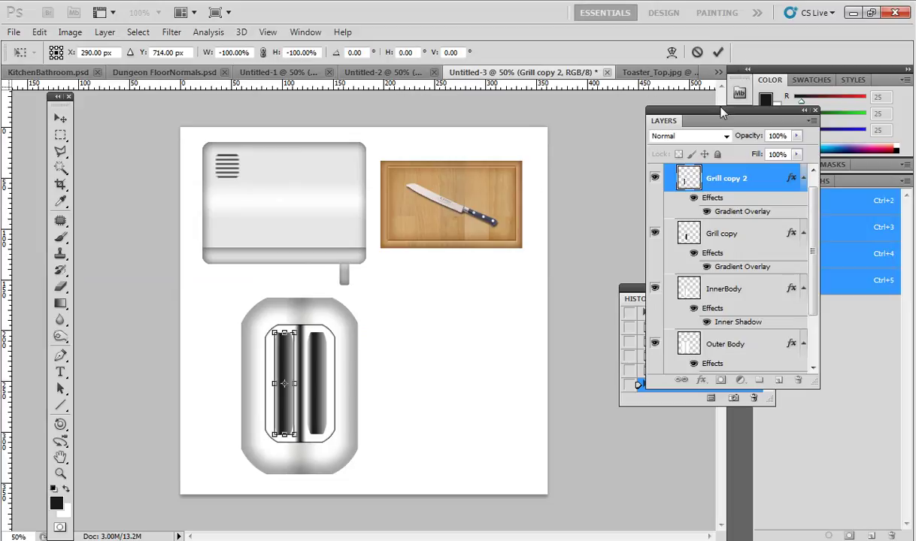
pyautogui.click(717, 52)
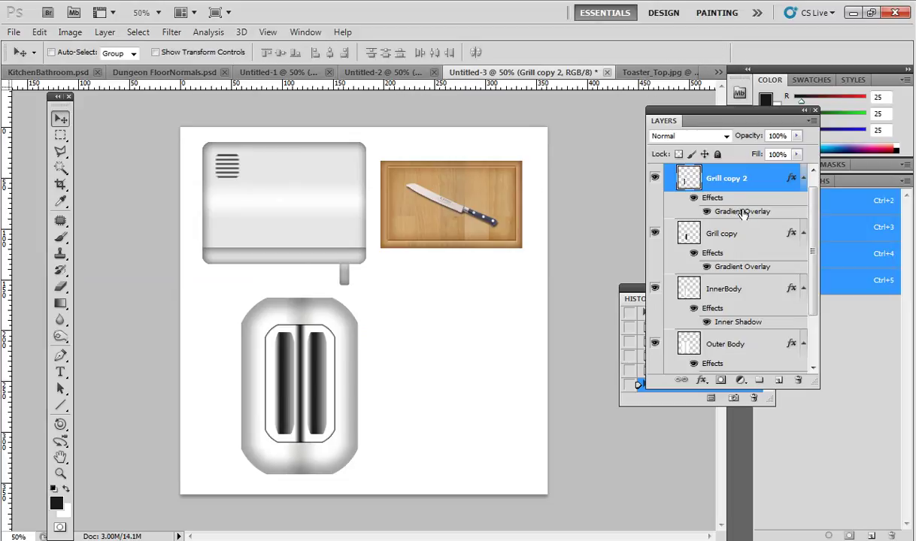
# Step: Move the dark stop in the Grill copy 2 layer's gradient overlay to location 69% and apply the overlay
pyautogui.doubleClick(742, 214)
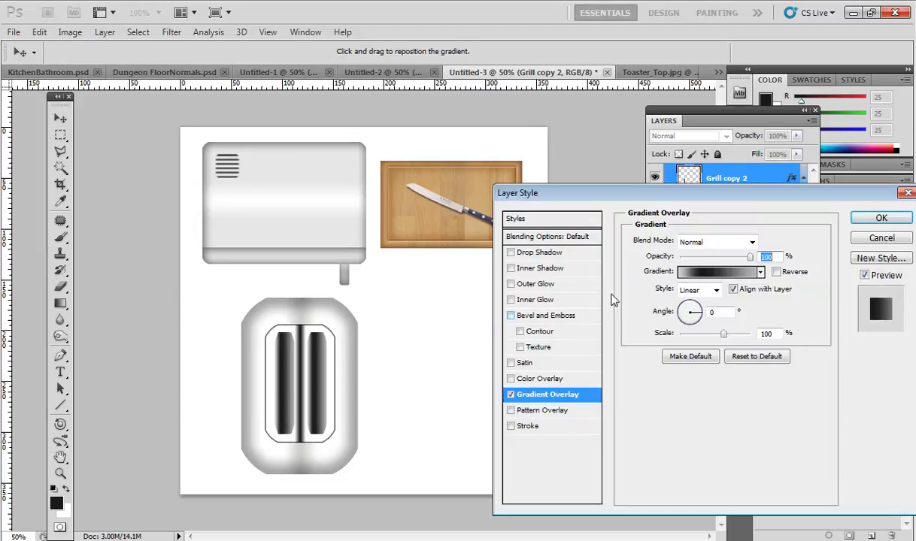
pyautogui.click(705, 275)
pyautogui.moveTo(656, 350); pyautogui.dragTo(762, 347)
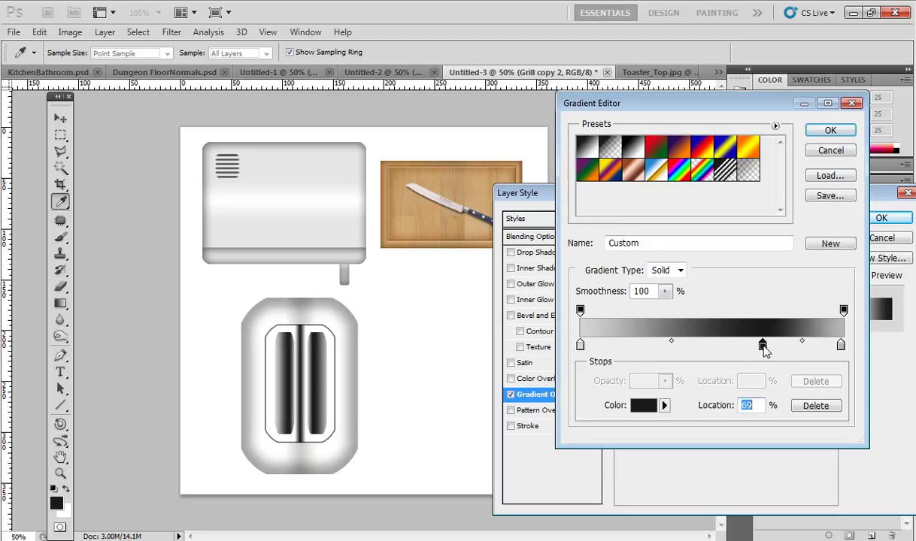
pyautogui.click(829, 151)
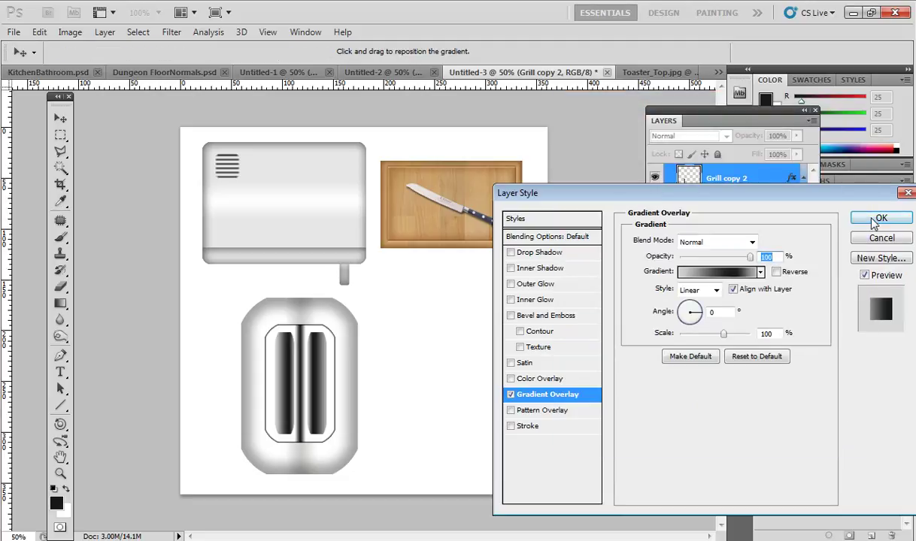
pyautogui.click(880, 217)
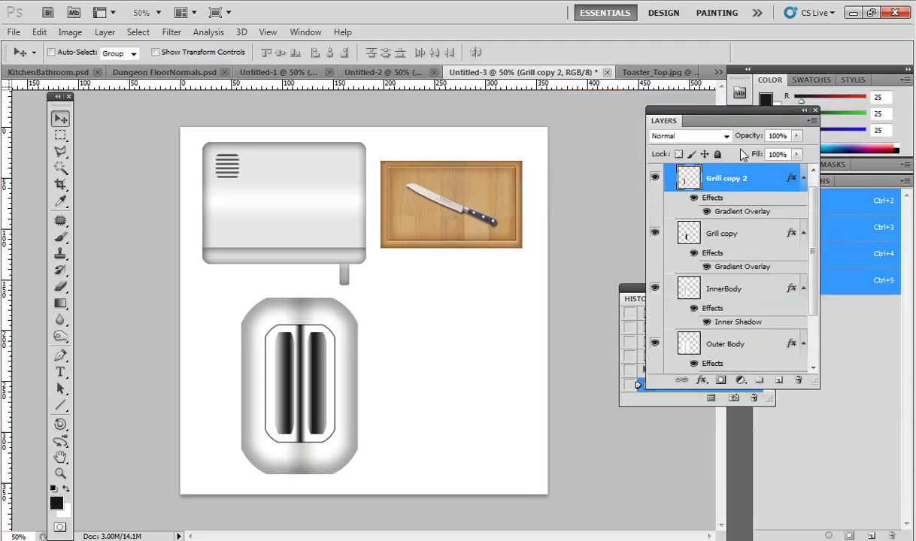
# Step: Check the Toaster_Top.jpg reference, add a new layer above Grill copy 2, and select a rectangle over the left slot
pyautogui.click(659, 74)
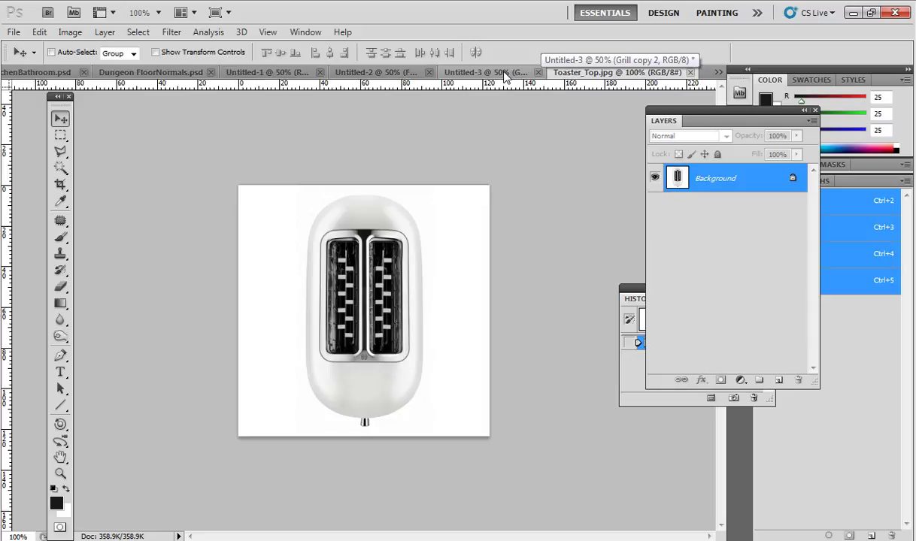
pyautogui.click(505, 75)
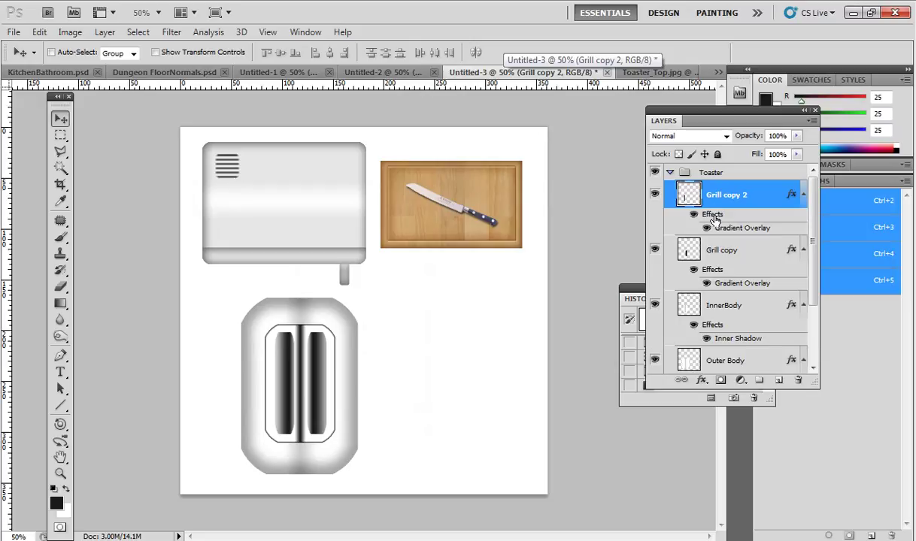
pyautogui.click(778, 380)
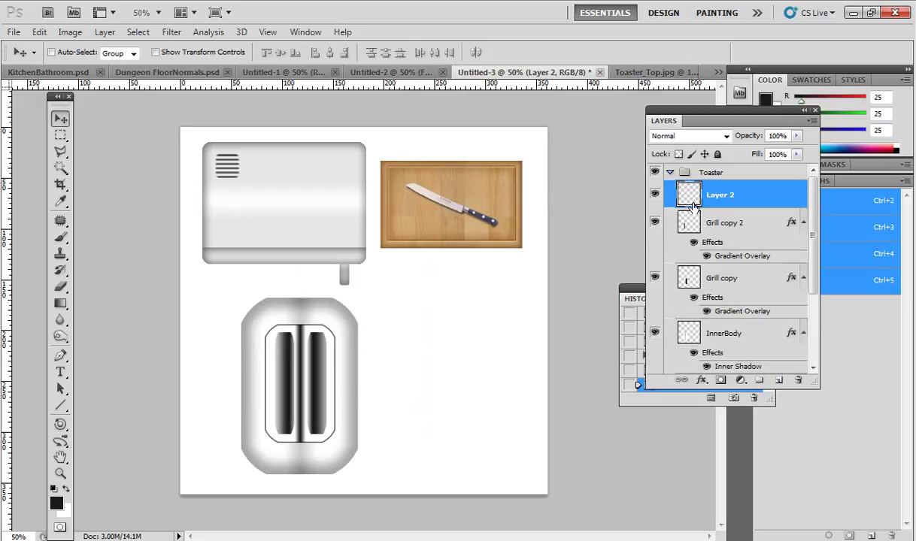
pyautogui.click(60, 135)
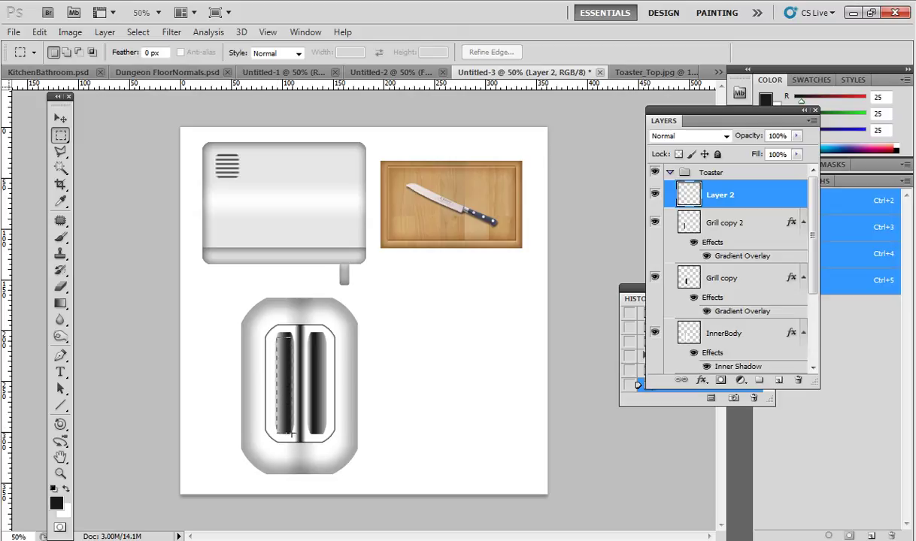
pyautogui.moveTo(292, 434); pyautogui.dragTo(293, 435)
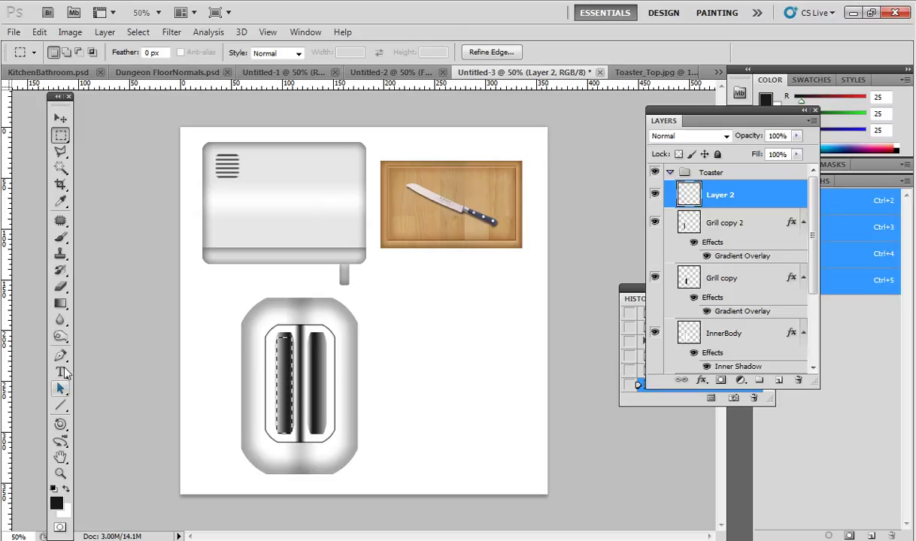
# Step: Fill the selection on the new layer with grey (RGB 195, 195, 195) sampled from the toaster body, and deselect
pyautogui.click(60, 202)
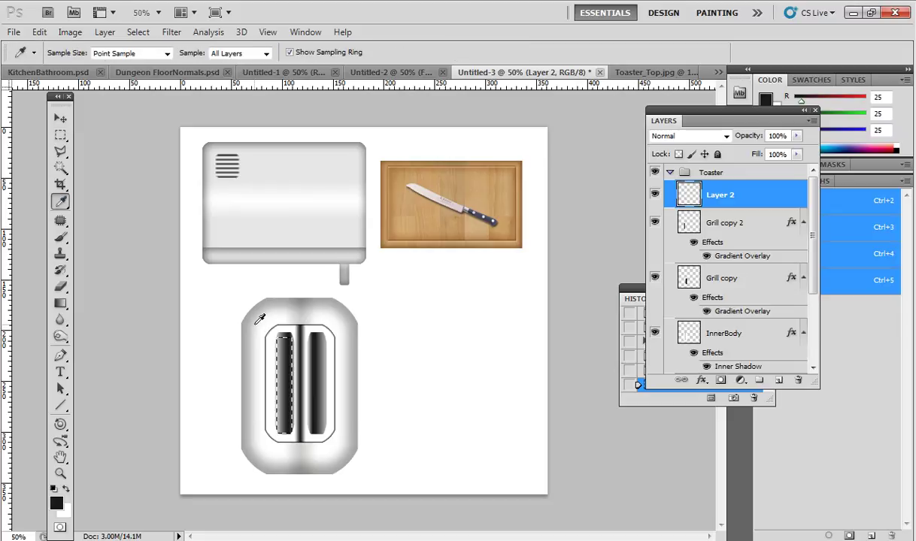
pyautogui.click(263, 351)
pyautogui.click(40, 31)
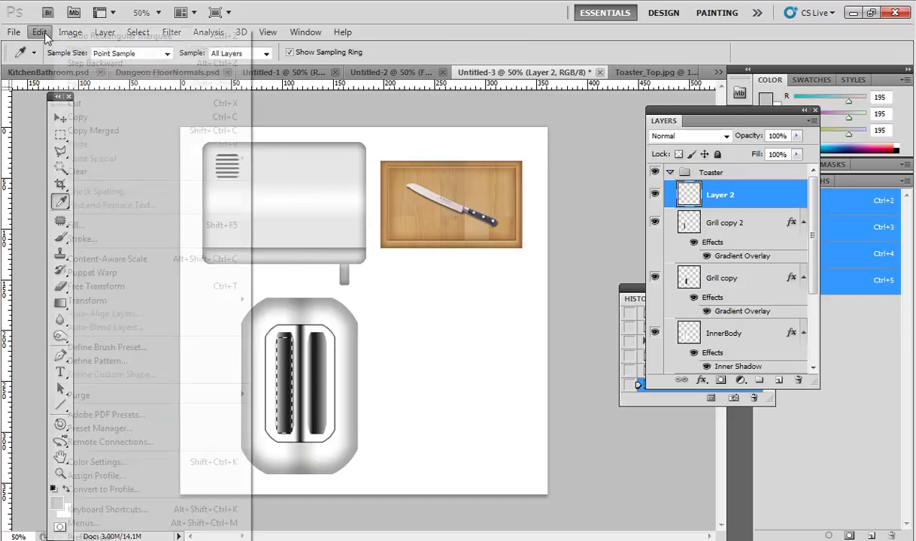
pyautogui.click(72, 213)
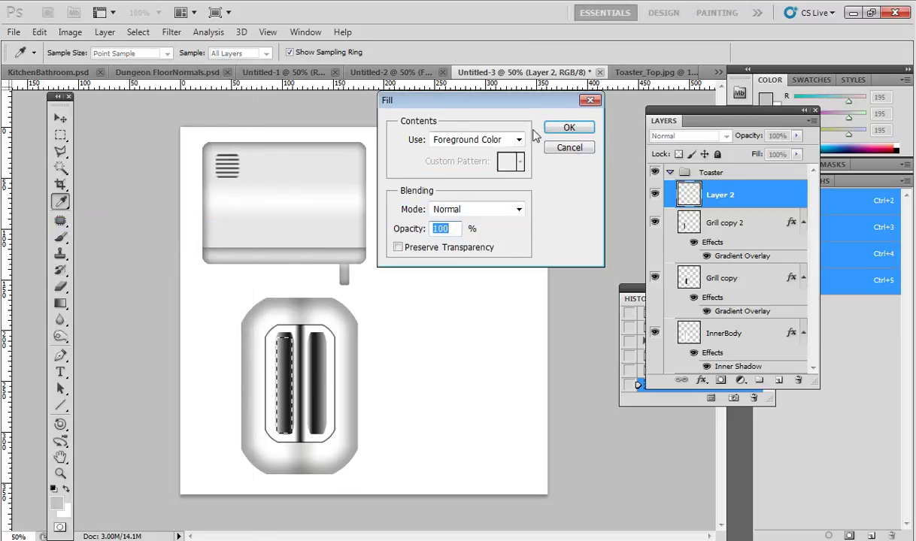
pyautogui.click(570, 127)
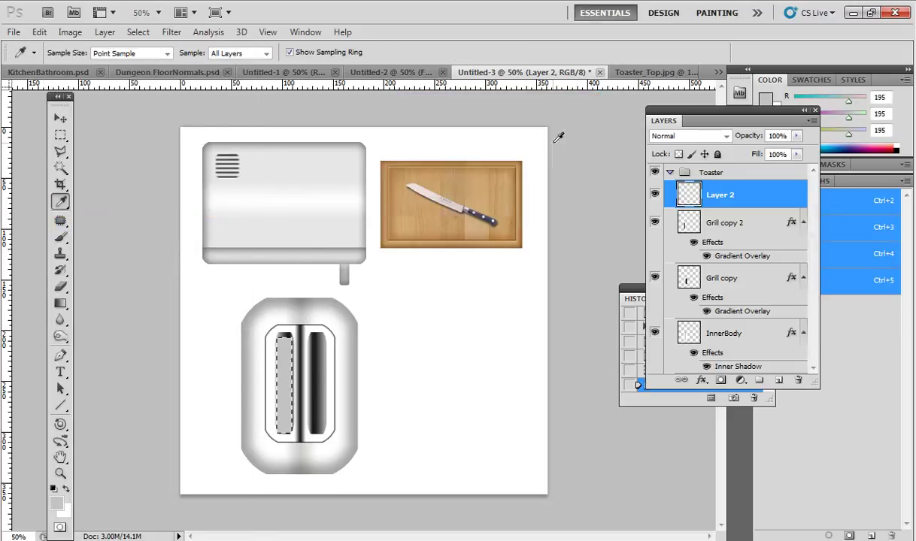
pyautogui.click(60, 134)
pyautogui.hotkey('ctrl', 'alt', '0')
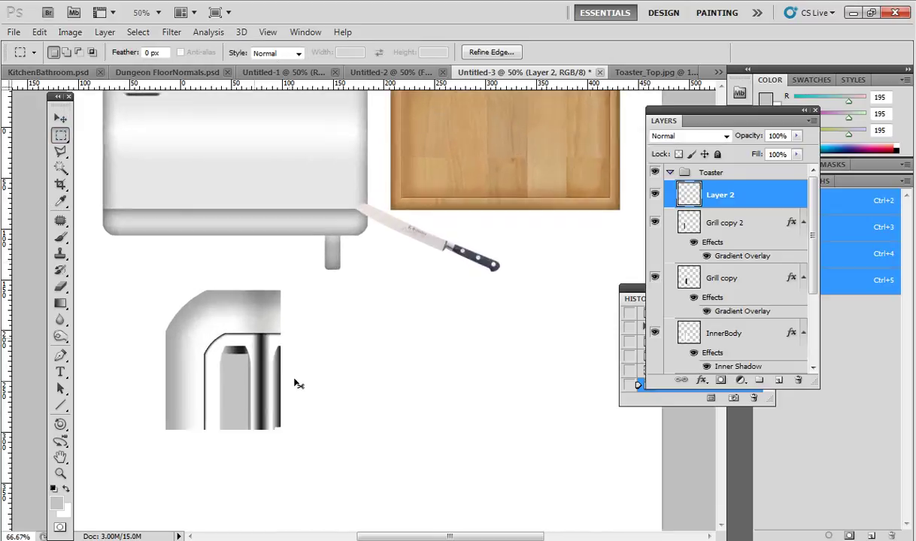
pyautogui.moveTo(294, 421); pyautogui.dragTo(368, 286)
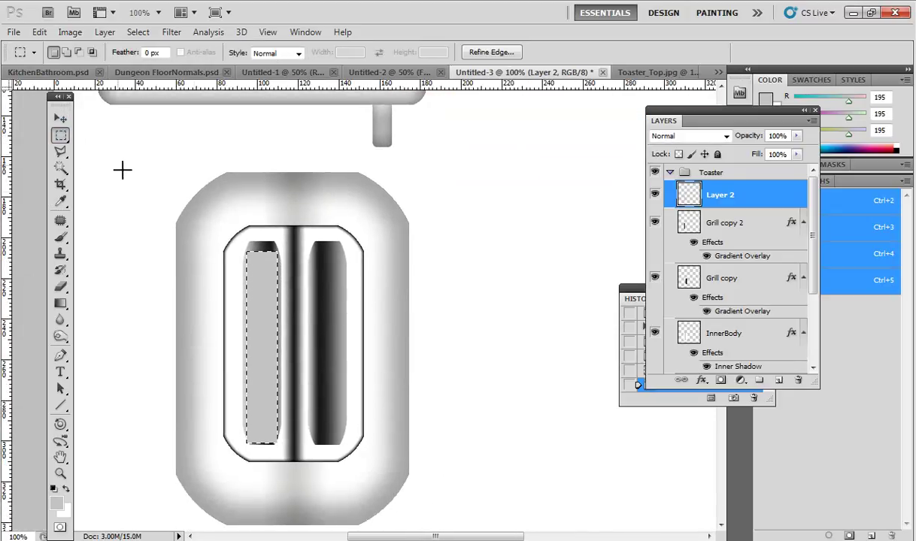
pyautogui.hotkey('ctrl', 'd')
# Step: Rename the new layer as Teeth and shift its grey strip slightly up to centre it in the left slot
pyautogui.doubleClick(684, 188)
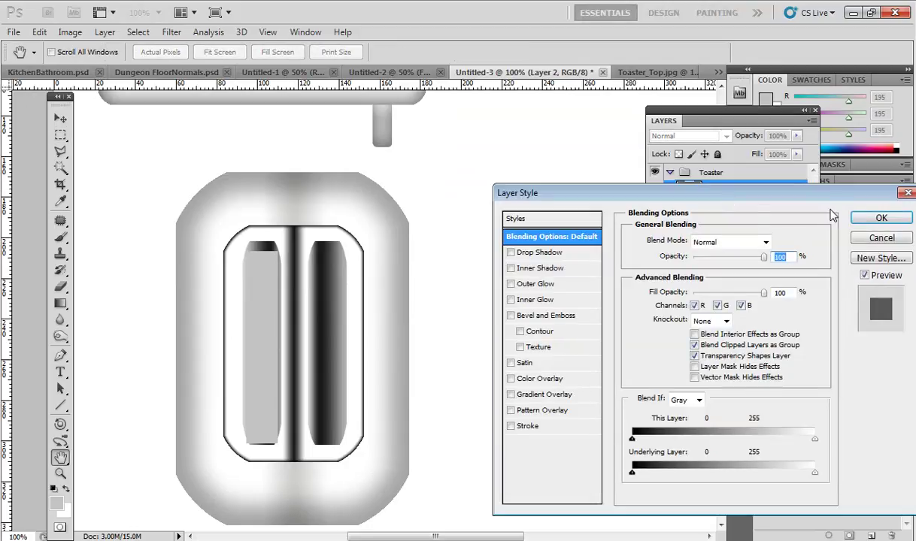
pyautogui.click(881, 238)
pyautogui.doubleClick(719, 195)
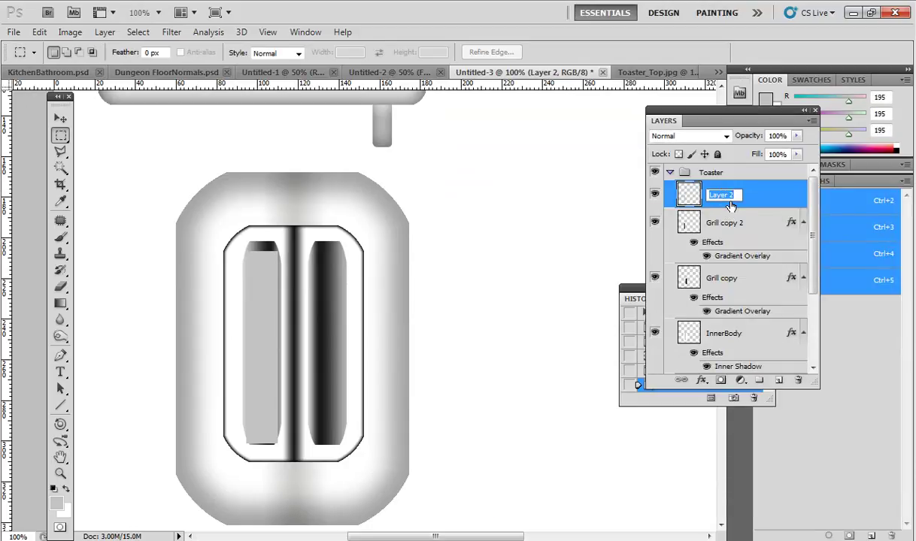
pyautogui.write('Teeth')
pyautogui.press('Return')
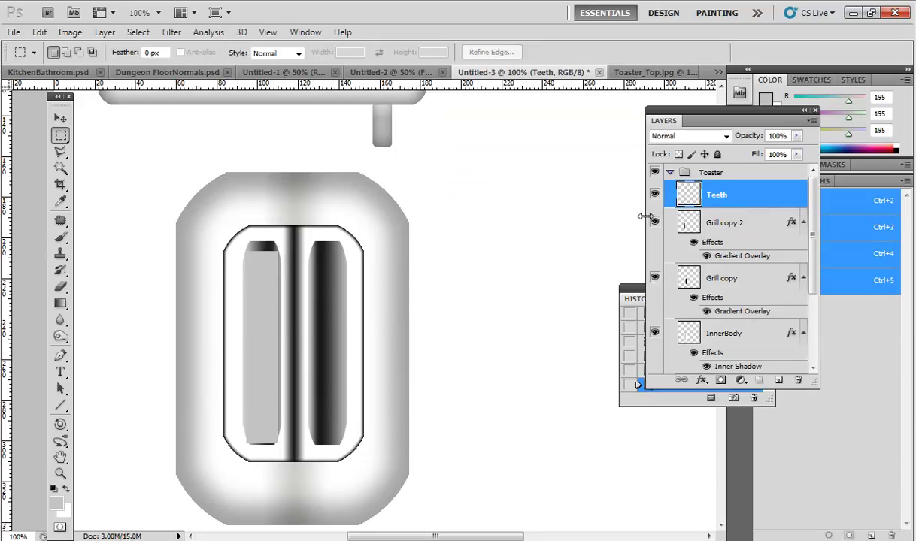
pyautogui.click(61, 119)
pyautogui.moveTo(259, 327); pyautogui.dragTo(255, 321)
# Step: Cut six evenly spaced square notches down the left edge of the Teeth strip with one reused small selection
pyautogui.click(60, 137)
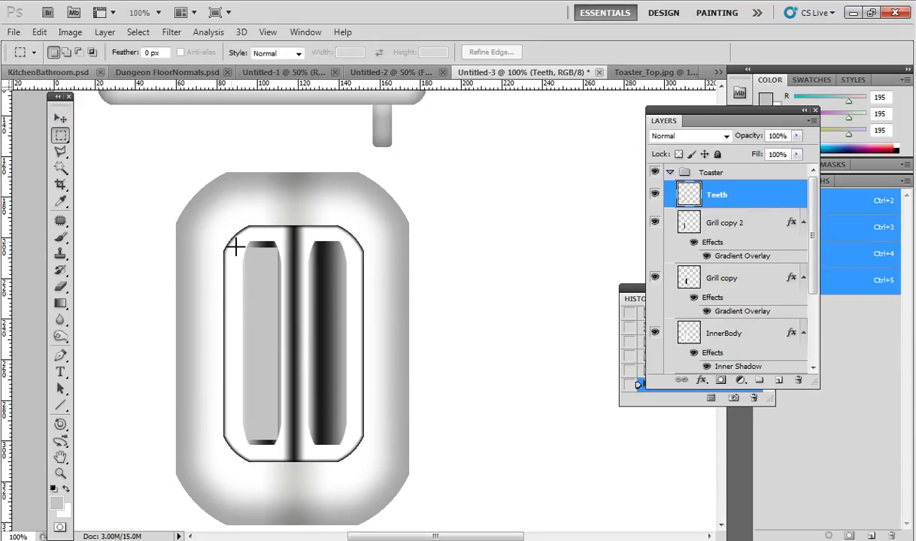
pyautogui.moveTo(249, 261); pyautogui.dragTo(256, 264)
pyautogui.click(246, 251)
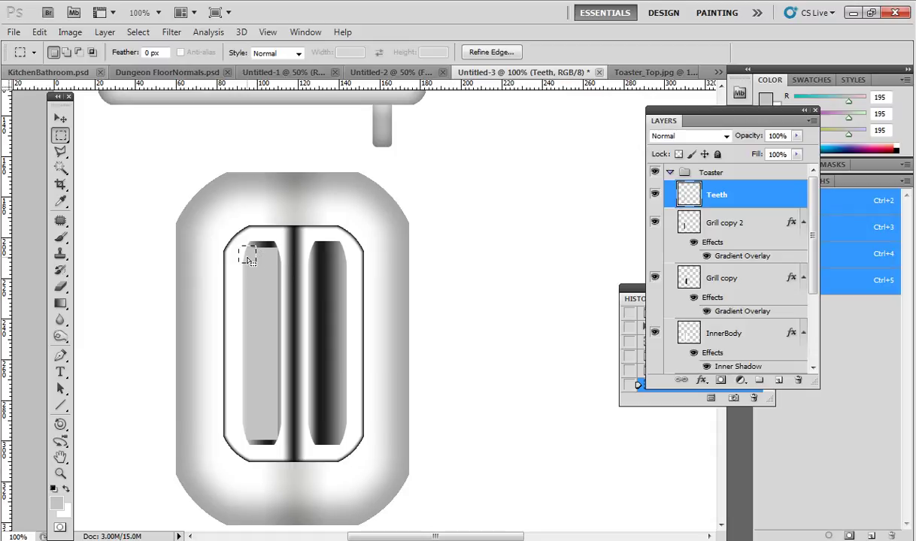
pyautogui.moveTo(250, 286); pyautogui.dragTo(256, 293)
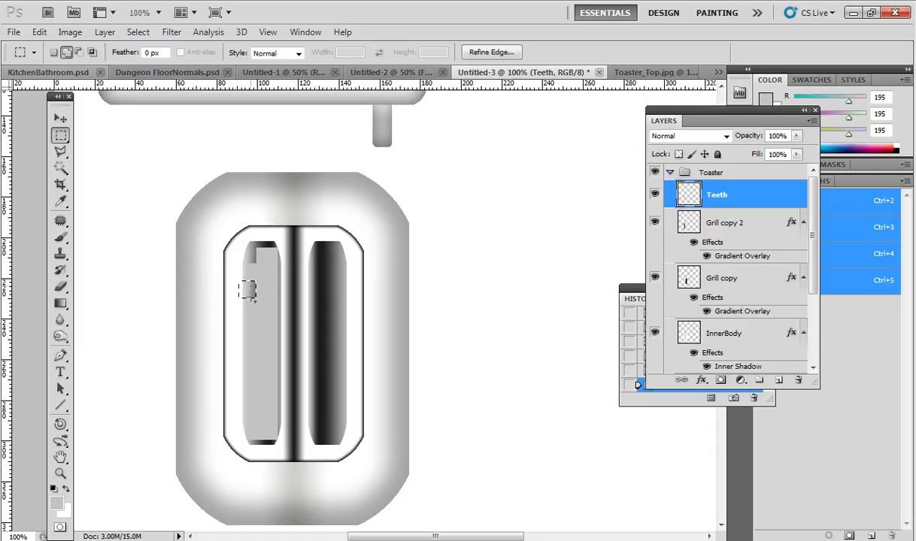
pyautogui.moveTo(247, 291); pyautogui.dragTo(254, 327)
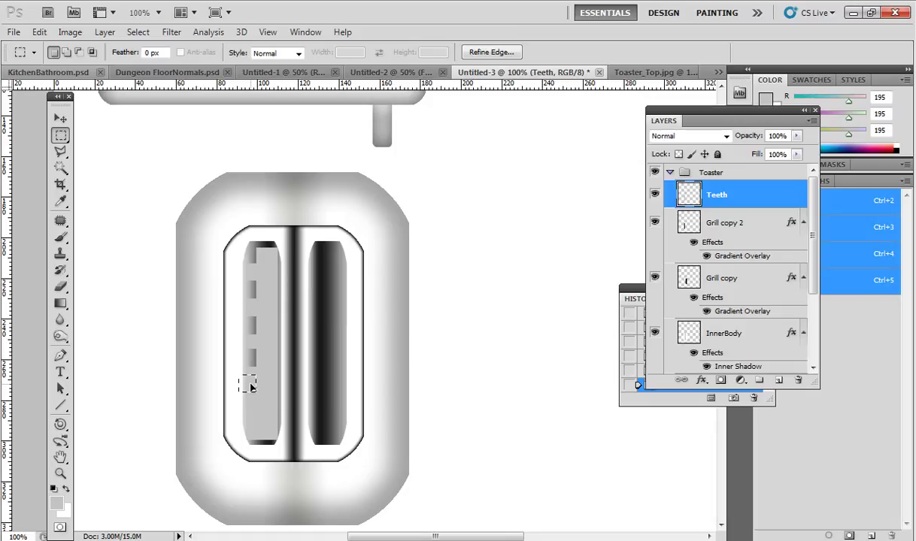
pyautogui.moveTo(239, 384); pyautogui.dragTo(250, 425)
# Step: Cut six staggered square notches up the right edge of the Teeth strip with the same selection, and deselect
pyautogui.moveTo(252, 426); pyautogui.dragTo(279, 410)
pyautogui.press('Delete')
pyautogui.moveTo(273, 374); pyautogui.dragTo(273, 252)
pyautogui.press('Delete')
pyautogui.press('Delete')
pyautogui.press('Delete')
pyautogui.press('Delete')
pyautogui.press('Delete')
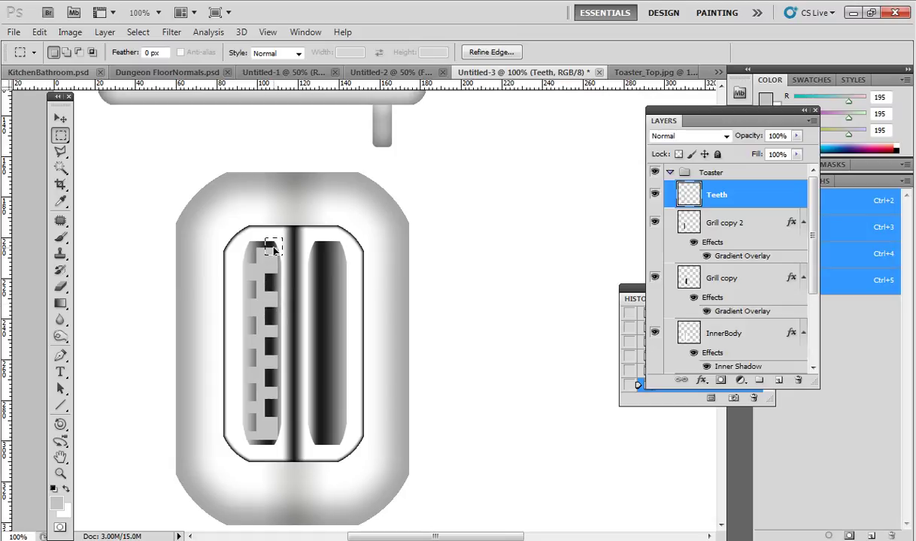
pyautogui.hotkey('ctrl', 'd')
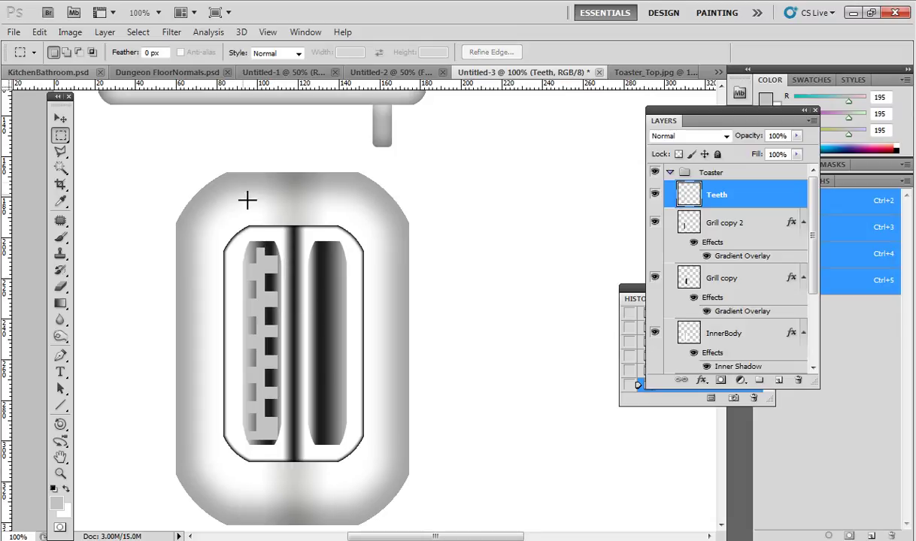
# Step: Duplicate the Teeth layer as Teeth copy and move the duplicate straight across onto the right slot
pyautogui.hotkey('ctrl', '-')
pyautogui.hotkey('ctrl', '-')
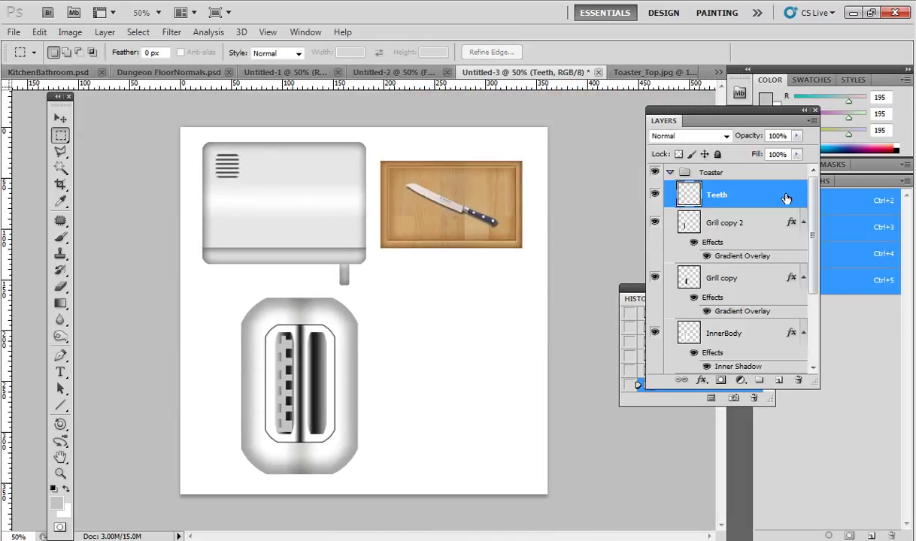
pyautogui.rightClick(752, 195)
pyautogui.click(782, 254)
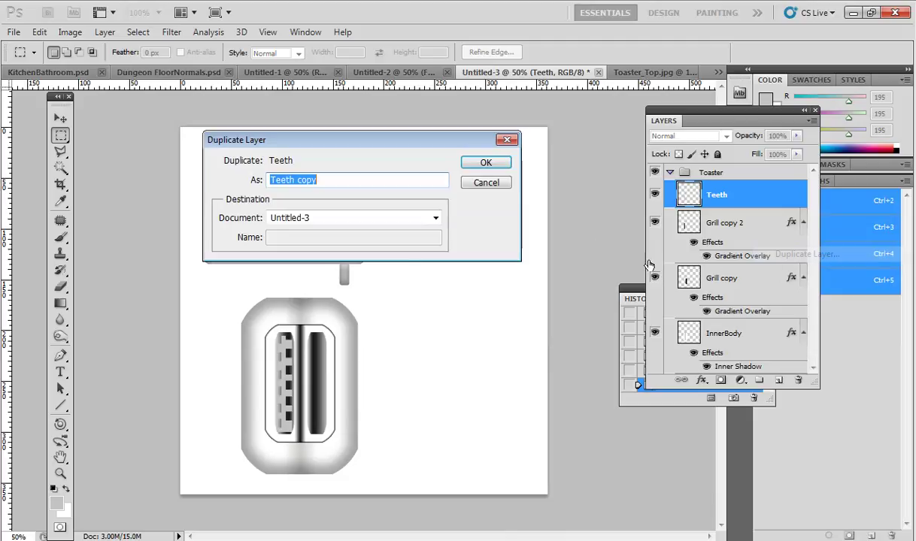
pyautogui.click(487, 164)
pyautogui.click(60, 116)
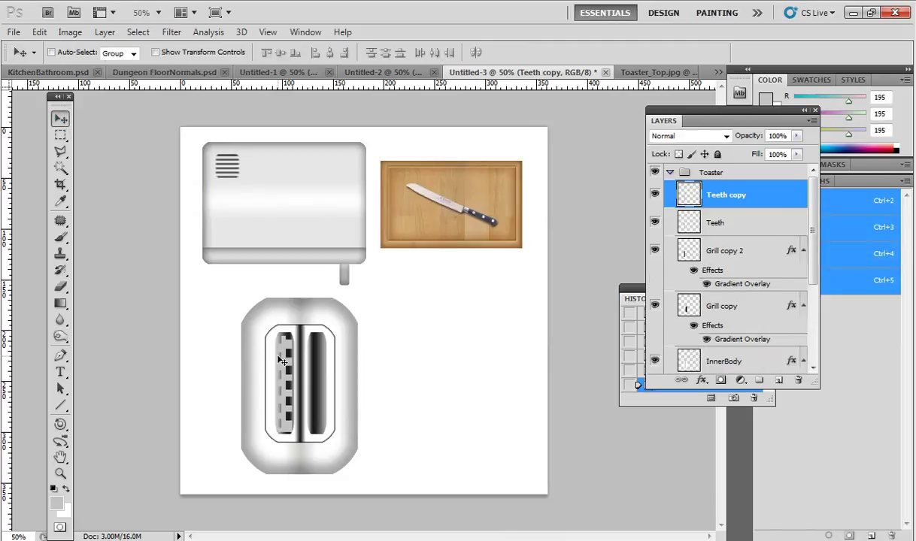
pyautogui.moveTo(289, 364); pyautogui.dragTo(322, 364)
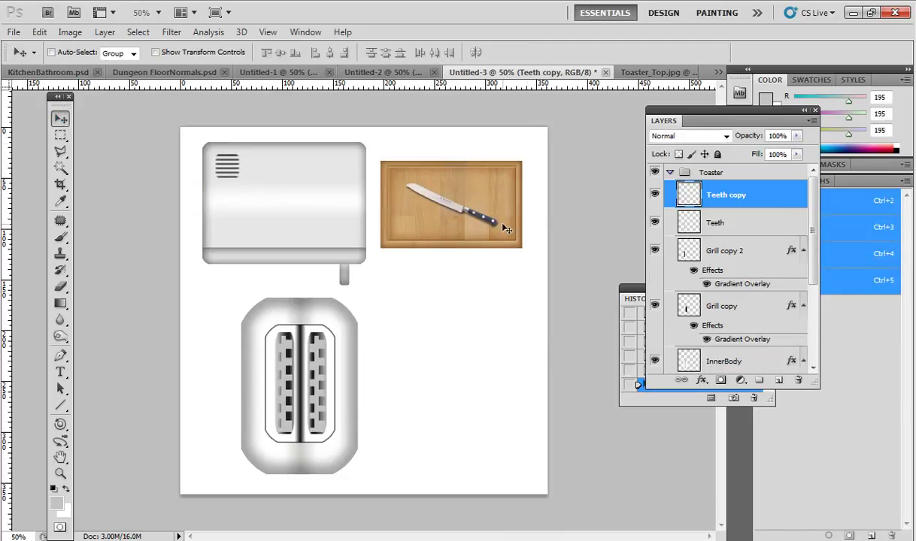
# Step: Compare the toaster drawing with the Toaster_Top.jpg reference photo
pyautogui.click(657, 73)
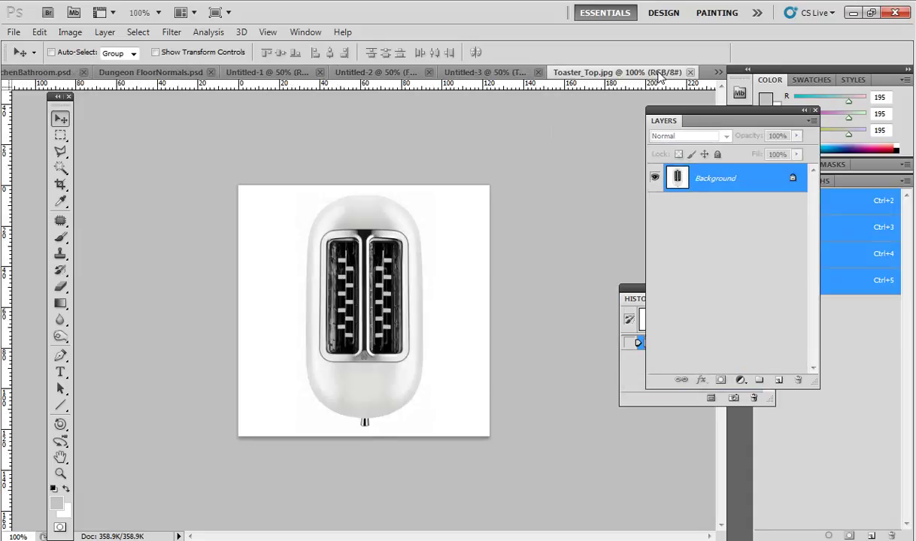
pyautogui.click(508, 74)
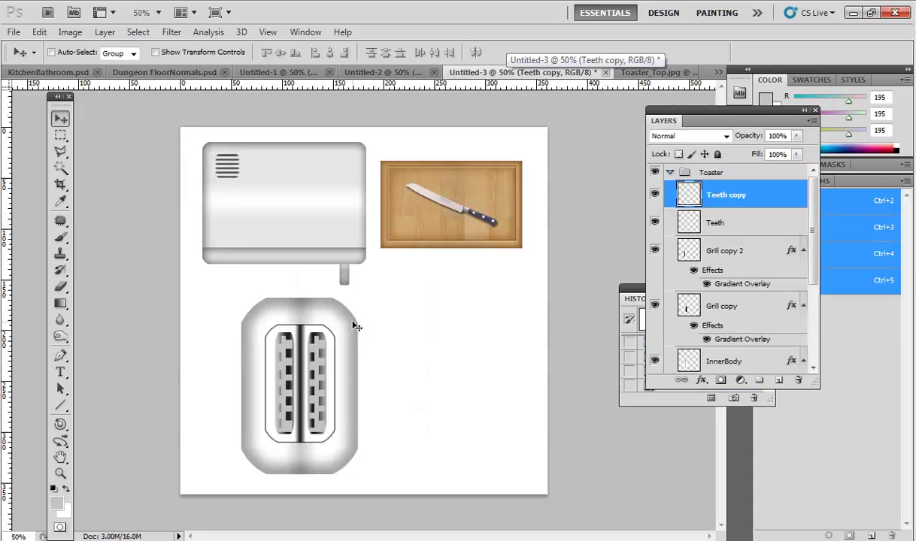
pyautogui.click(666, 77)
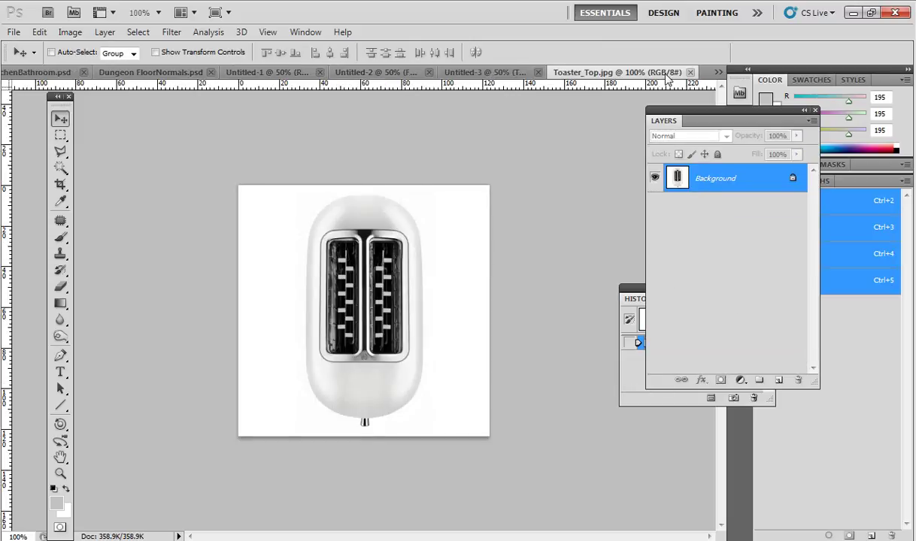
pyautogui.click(467, 75)
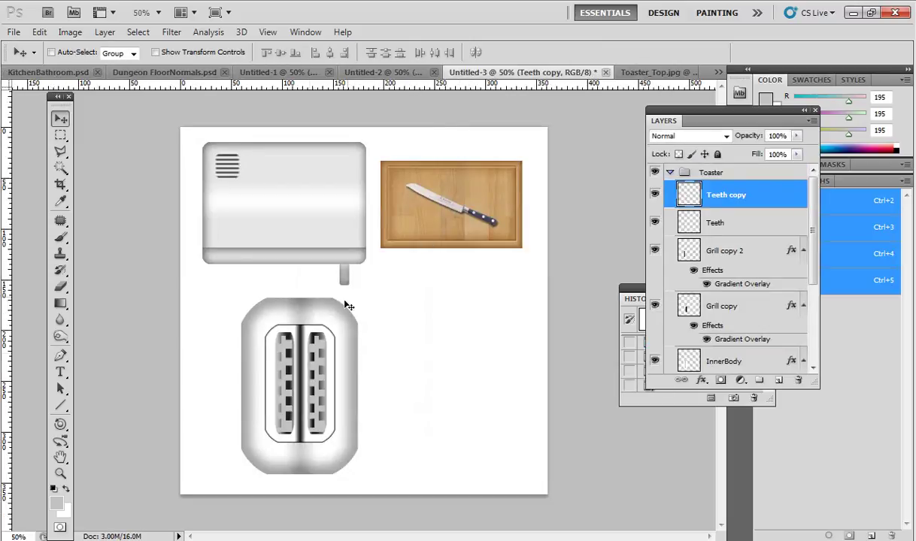
# Step: Add a 2 px black outside stroke effect to the Grill copy 2 layer
pyautogui.click(688, 248)
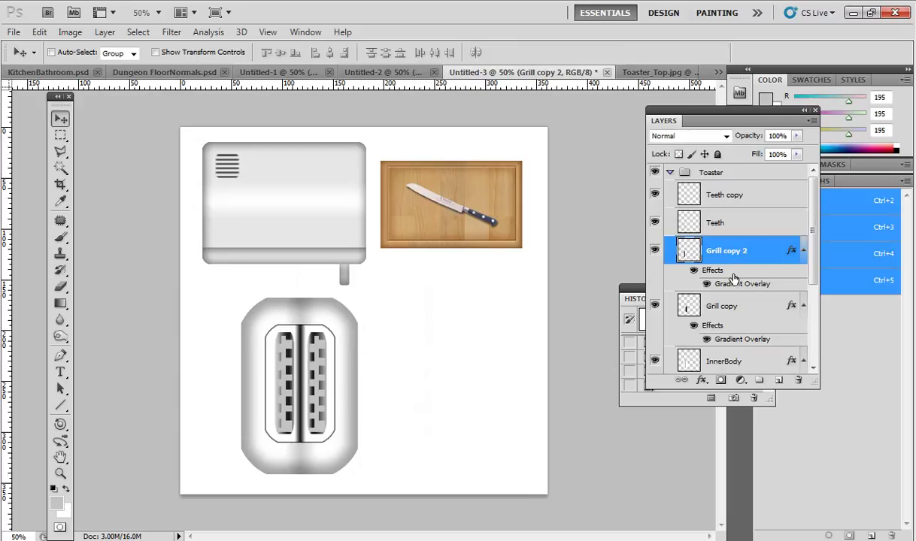
pyautogui.click(700, 384)
pyautogui.click(722, 369)
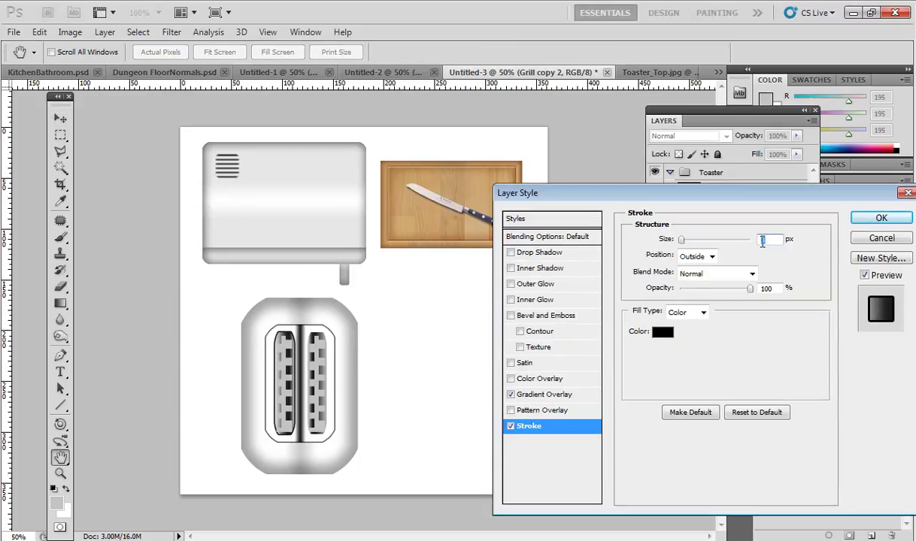
pyautogui.write('1')
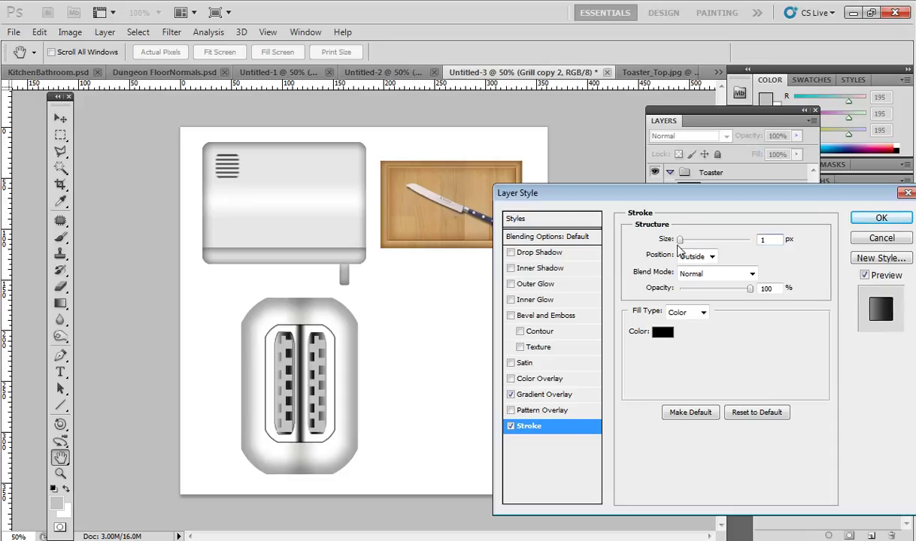
pyautogui.write('2')
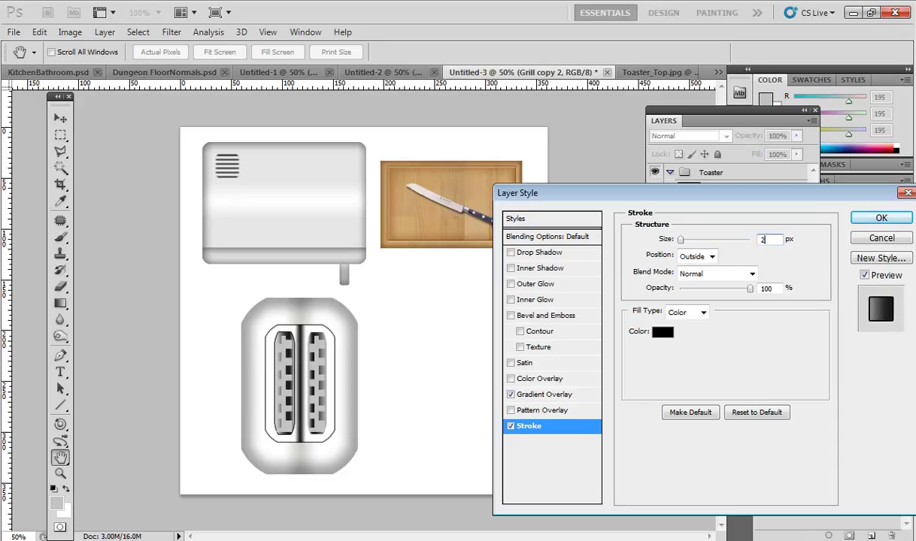
pyautogui.click(880, 218)
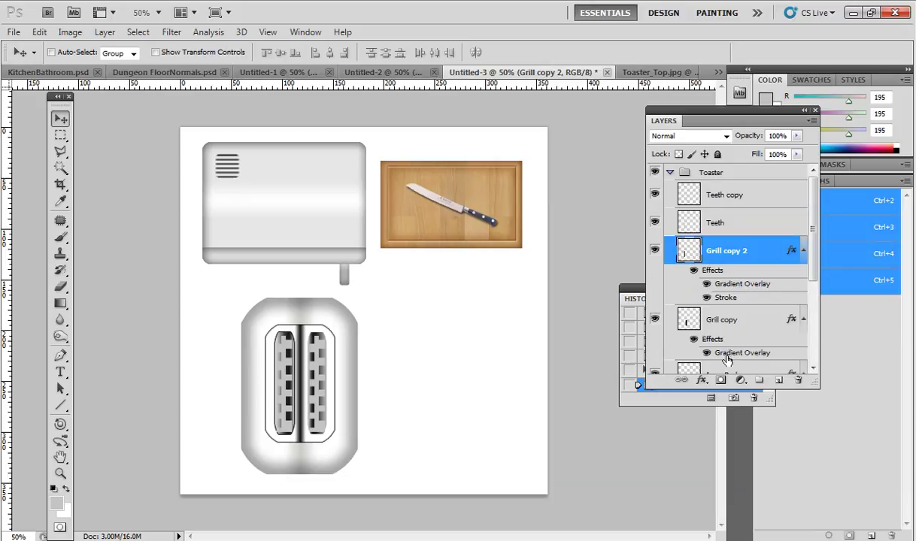
# Step: Add a 1 px black outside stroke effect to the Grill copy layer
pyautogui.click(690, 313)
pyautogui.click(701, 380)
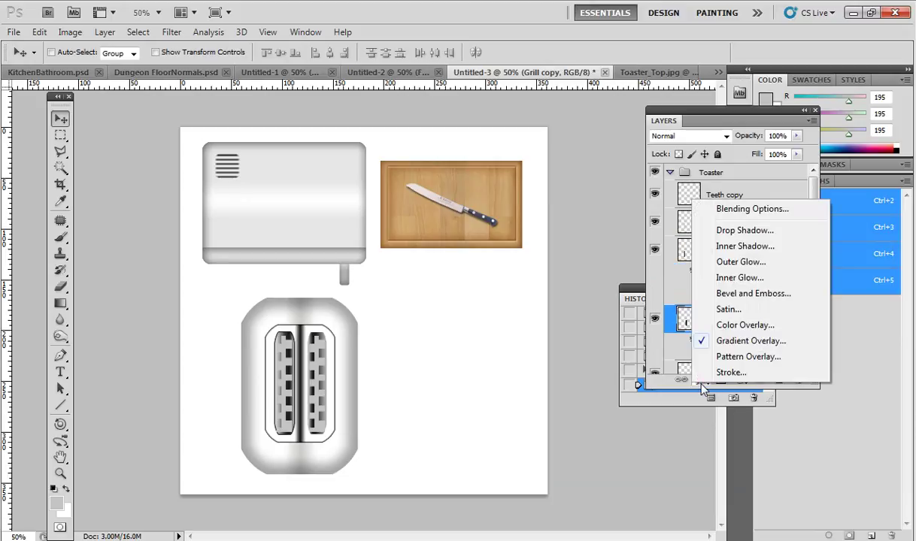
pyautogui.click(741, 373)
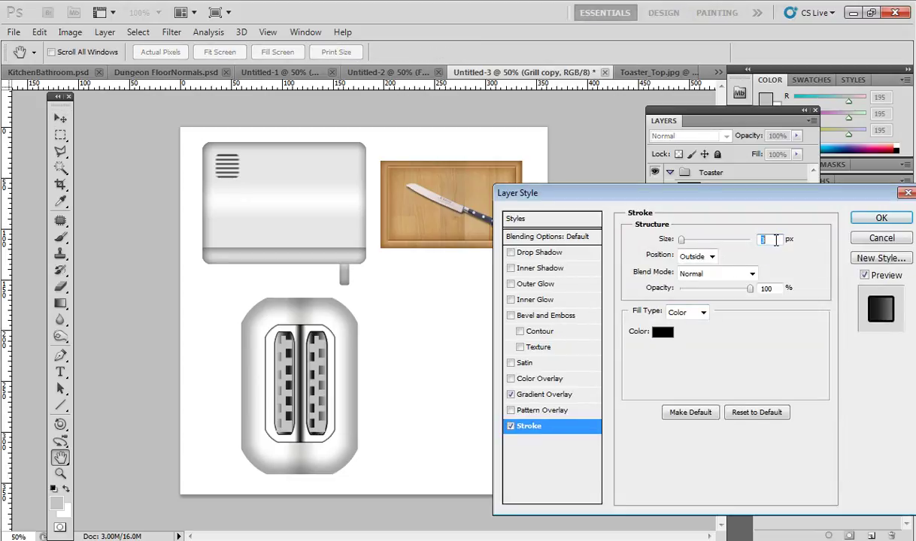
pyautogui.write('1')
pyautogui.press('Return')
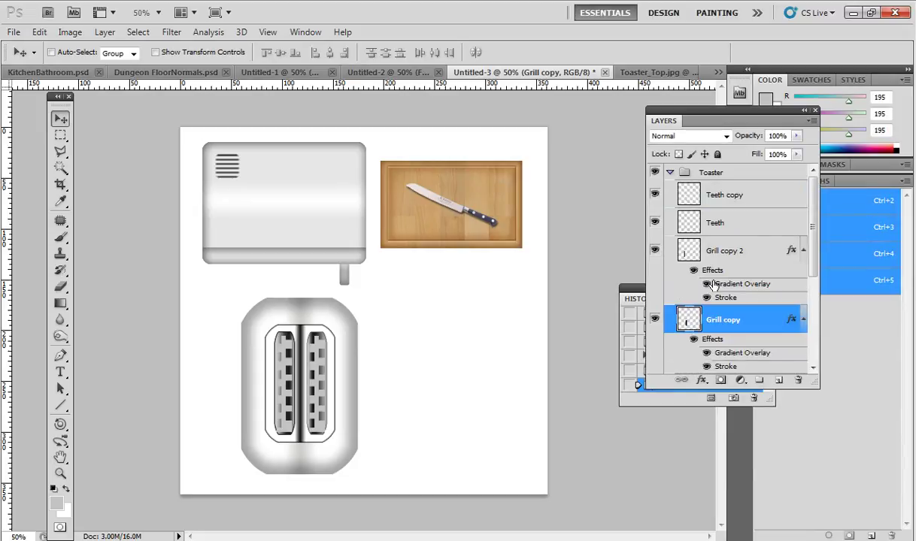
# Step: Recolour the Outer Body layer's inner shadow with grey 969696 sampled from the fridge artwork, and set its opacity to about 54%
pyautogui.scroll(-5, 815, 259)
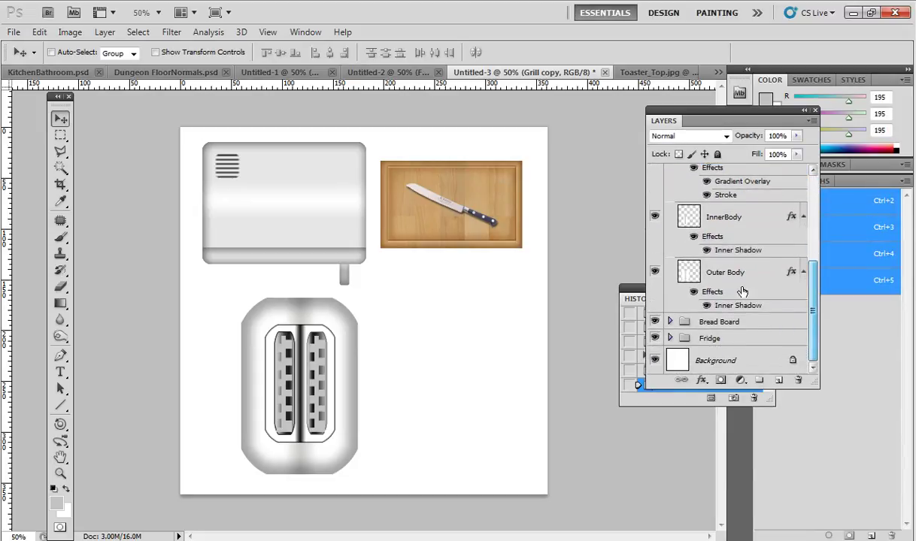
pyautogui.click(655, 273)
pyautogui.click(656, 273)
pyautogui.doubleClick(740, 305)
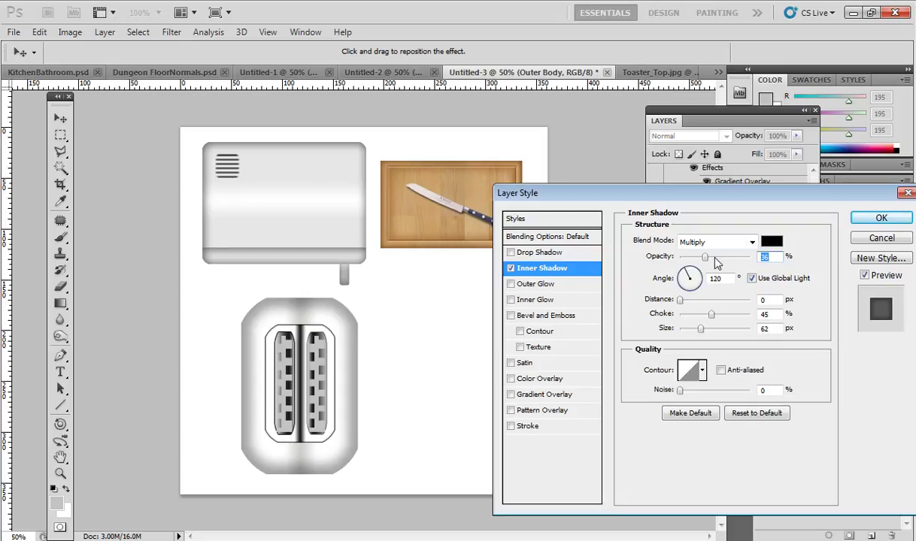
pyautogui.moveTo(716, 257); pyautogui.dragTo(695, 256)
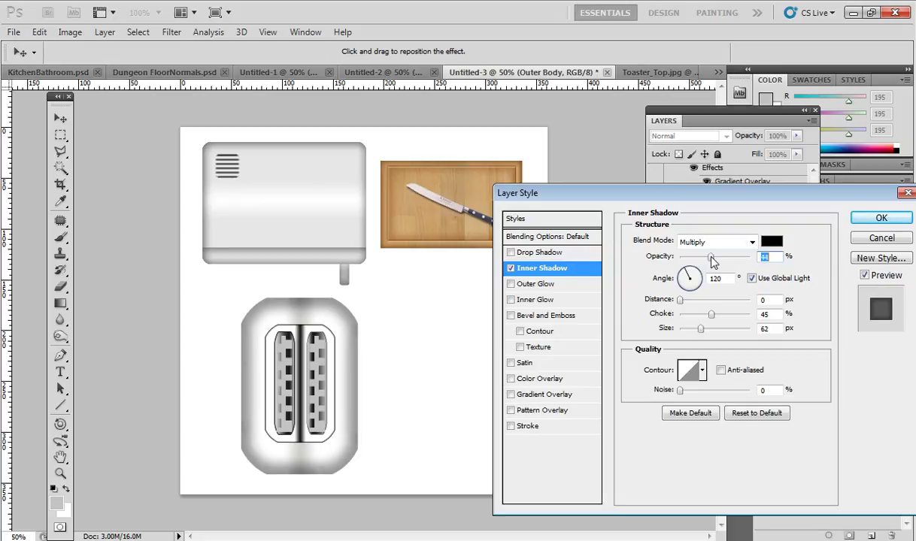
pyautogui.click(771, 241)
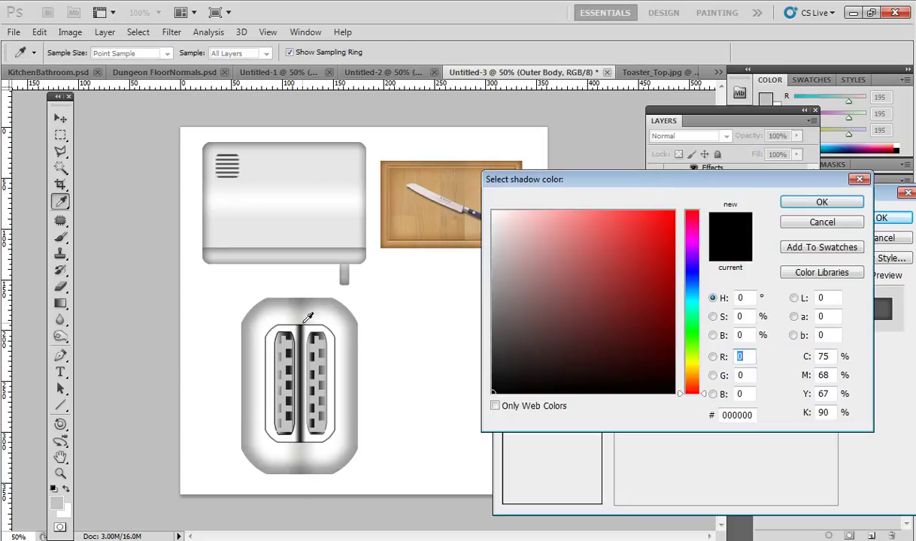
pyautogui.click(300, 159)
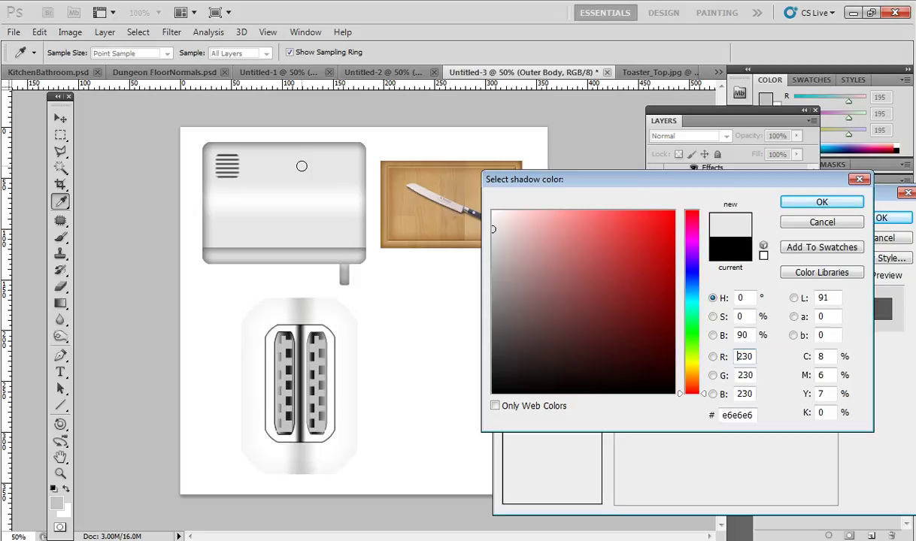
pyautogui.click(355, 142)
pyautogui.click(363, 143)
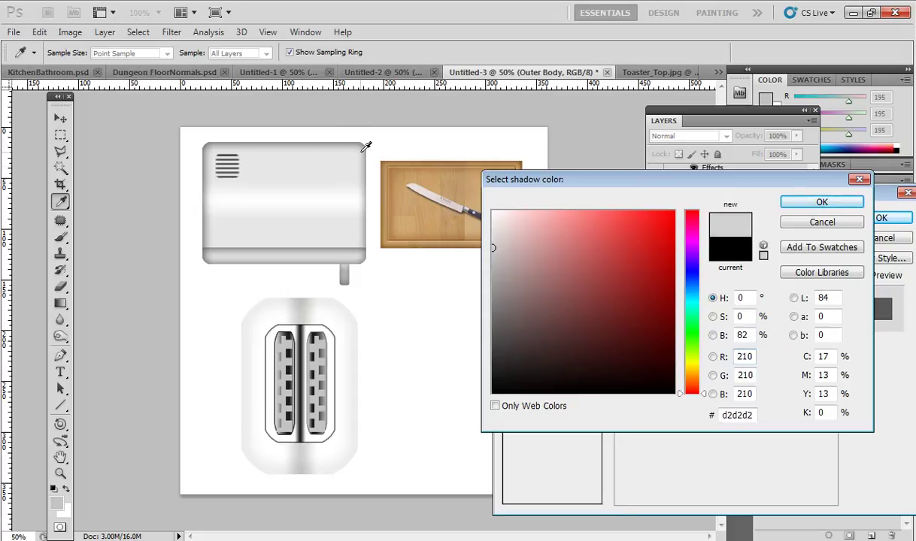
pyautogui.click(360, 172)
pyautogui.click(364, 249)
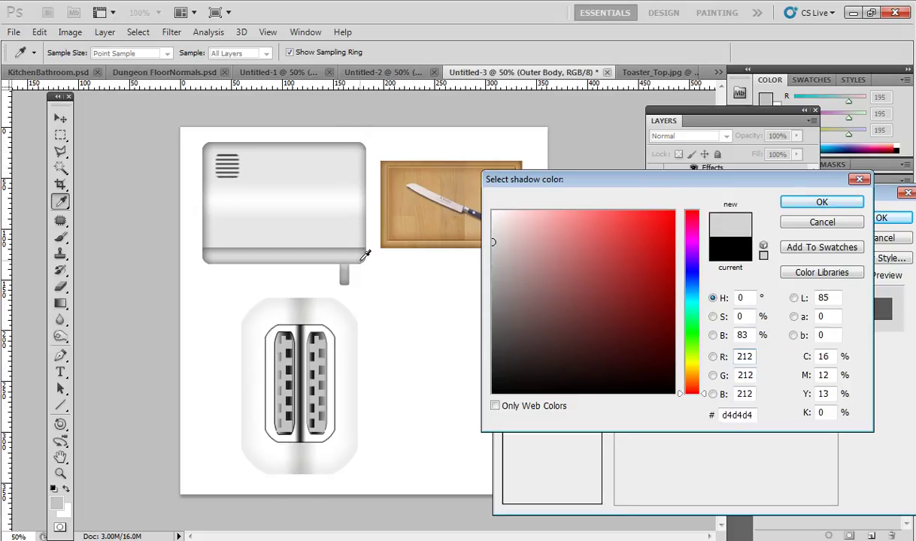
pyautogui.click(369, 243)
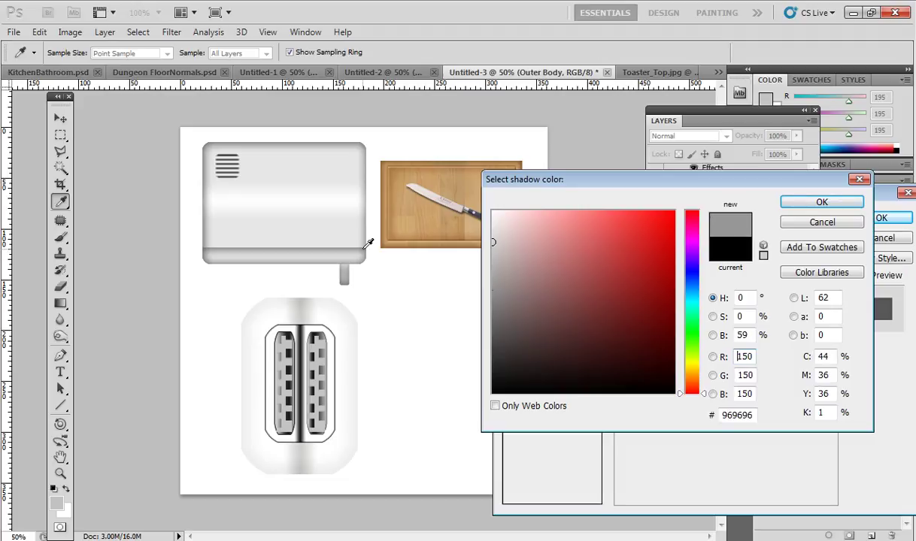
pyautogui.click(842, 202)
pyautogui.moveTo(708, 257); pyautogui.dragTo(717, 256)
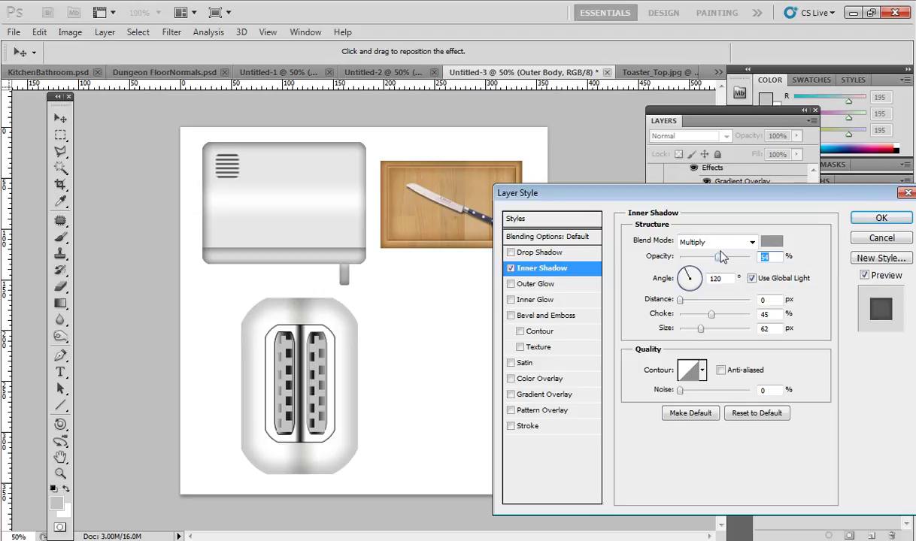
# Step: Add a 1 px black outside stroke to the Outer Body layer and apply its layer style
pyautogui.click(527, 427)
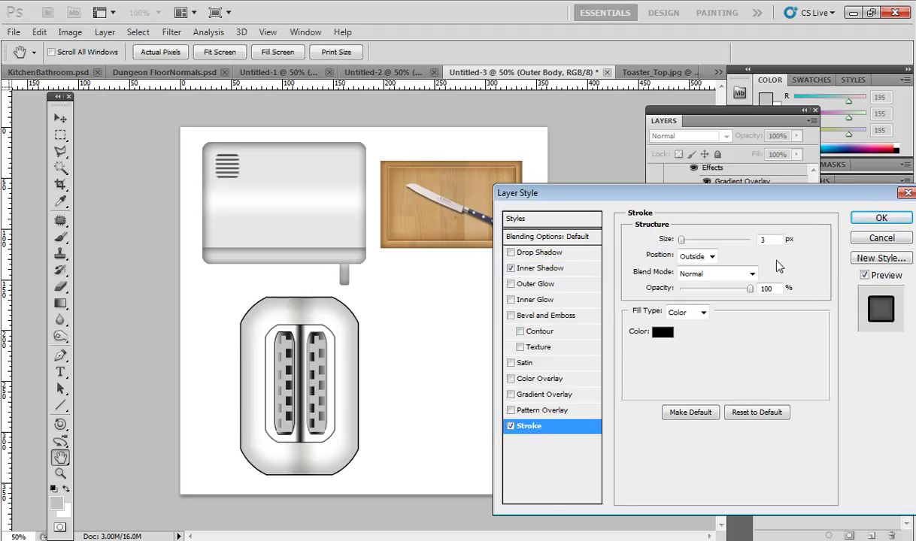
pyautogui.write('1')
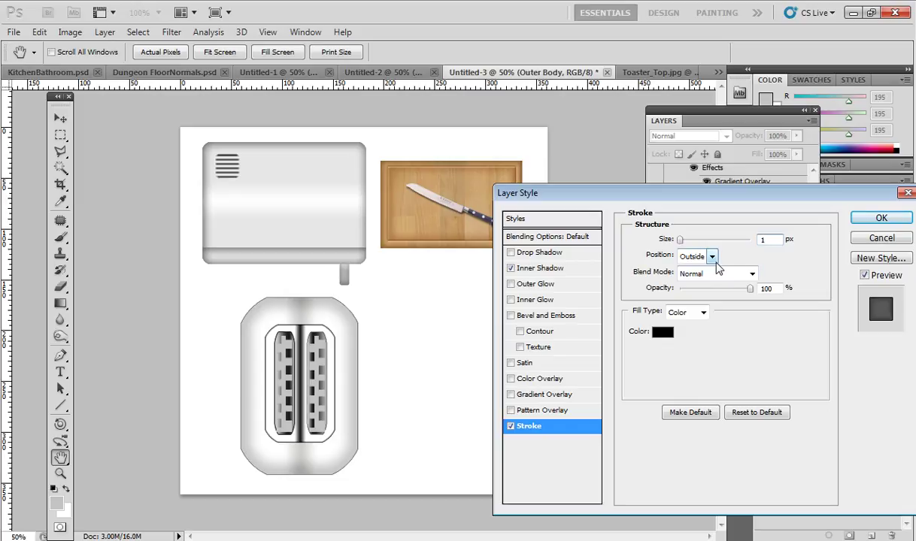
pyautogui.click(881, 218)
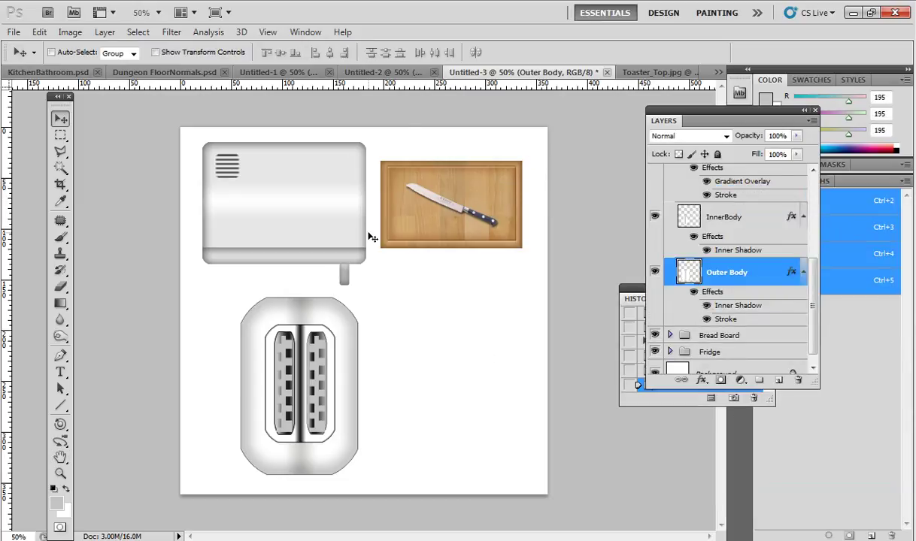
# Step: Hide the stroke effects on the Outer Body, Grill copy and Grill copy 2 layers
pyautogui.click(706, 319)
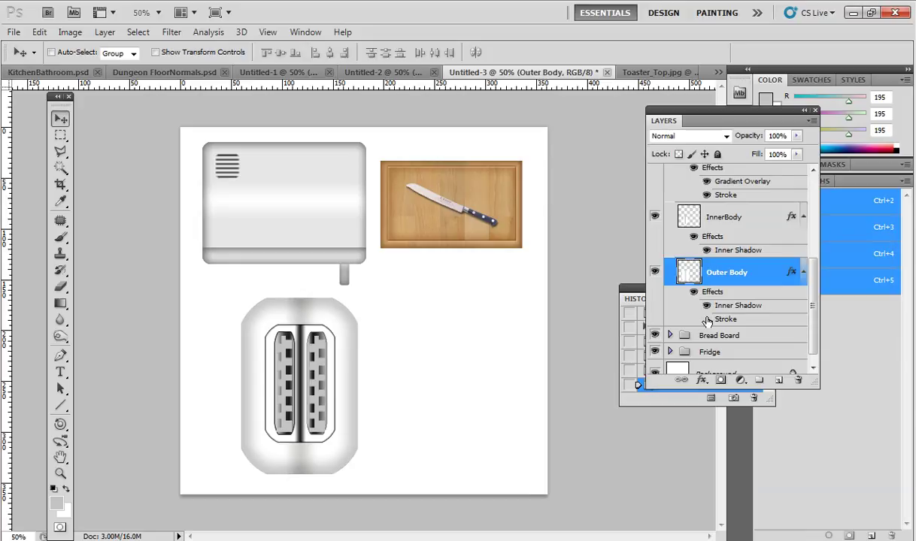
pyautogui.click(703, 194)
pyautogui.scroll(5, 703, 195)
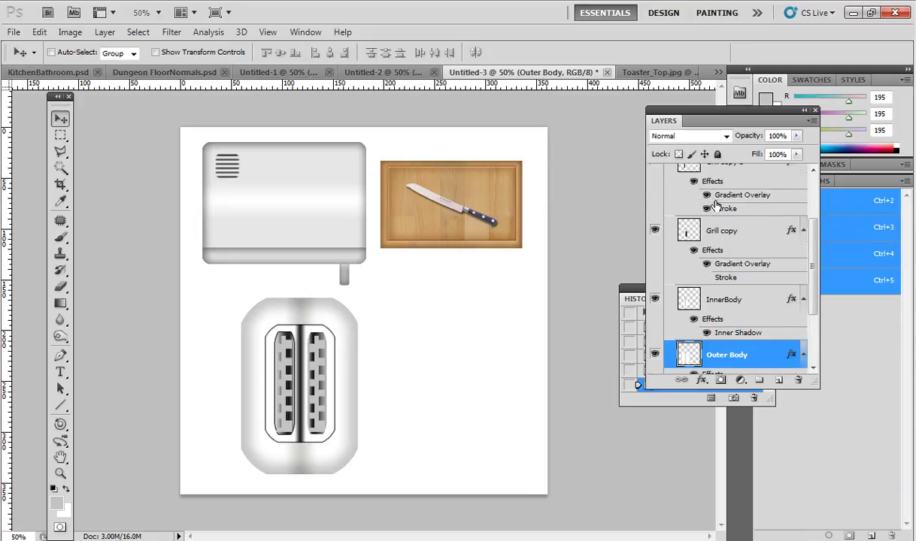
pyautogui.click(706, 209)
pyautogui.scroll(3, 728, 239)
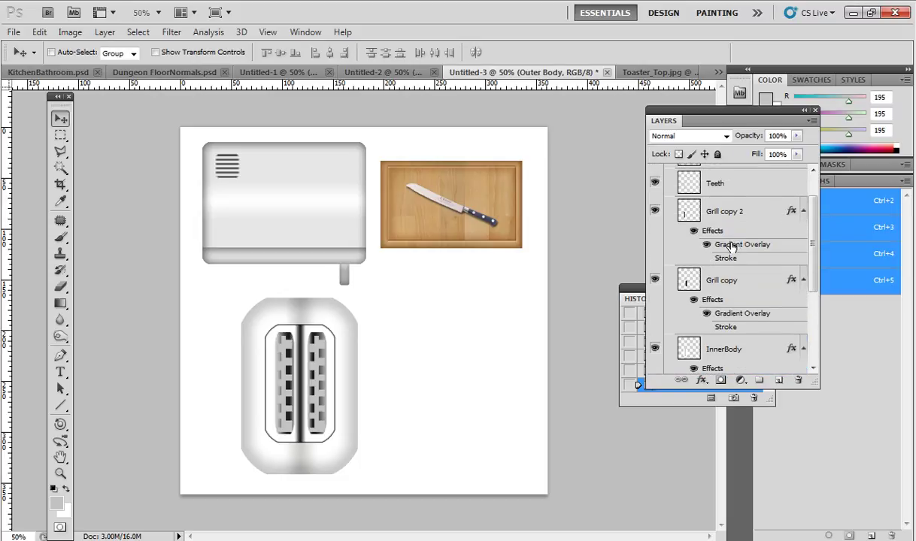
# Step: Set the opacity of the InnerBody layer's inner shadow to about 55%
pyautogui.scroll(-4, 714, 268)
pyautogui.scroll(-2, 714, 268)
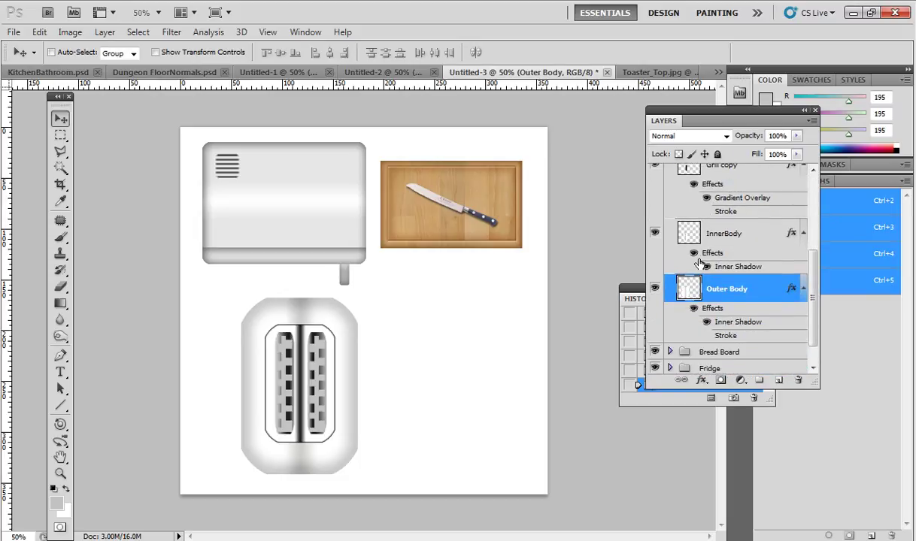
pyautogui.click(707, 267)
pyautogui.click(707, 268)
pyautogui.doubleClick(734, 269)
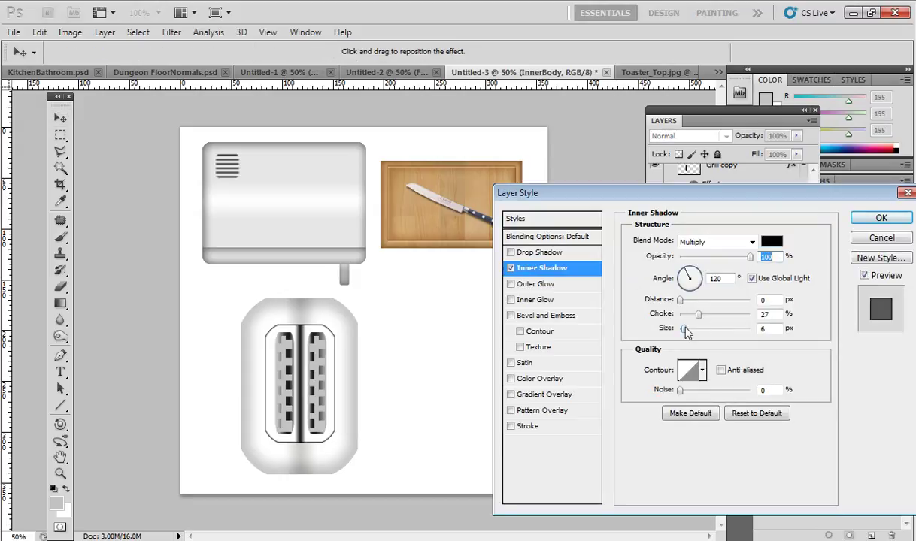
pyautogui.moveTo(750, 259); pyautogui.dragTo(720, 265)
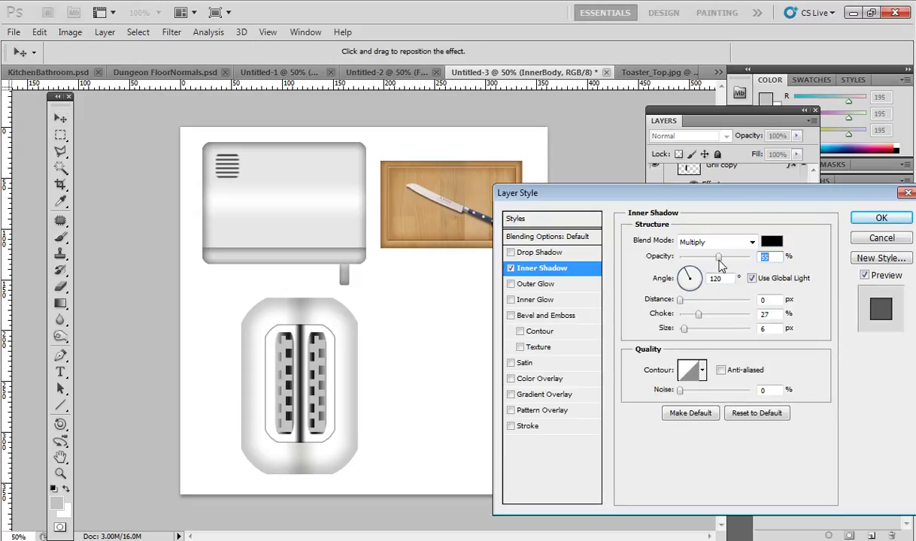
pyautogui.click(878, 219)
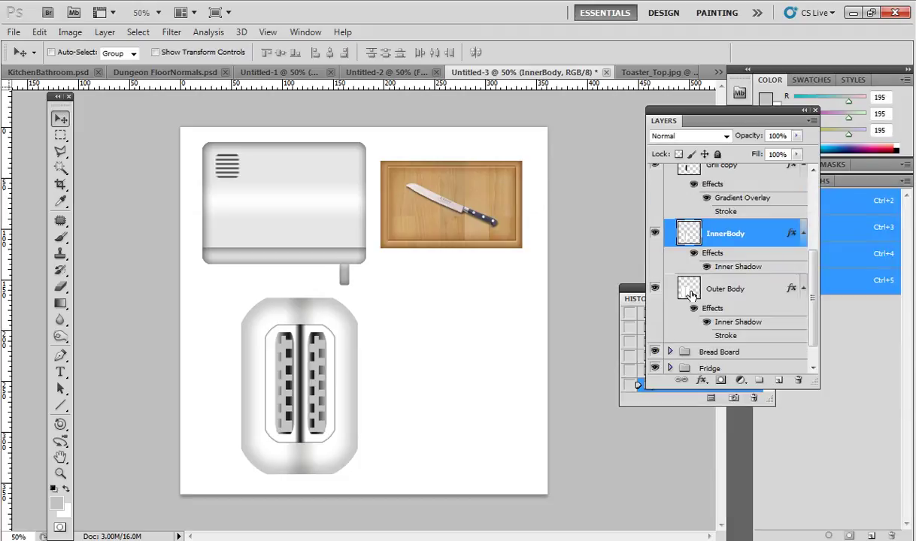
# Step: Check the toaster reference photo, and add a layer named HAndle above Teeth copy in the Toaster group
pyautogui.click(645, 75)
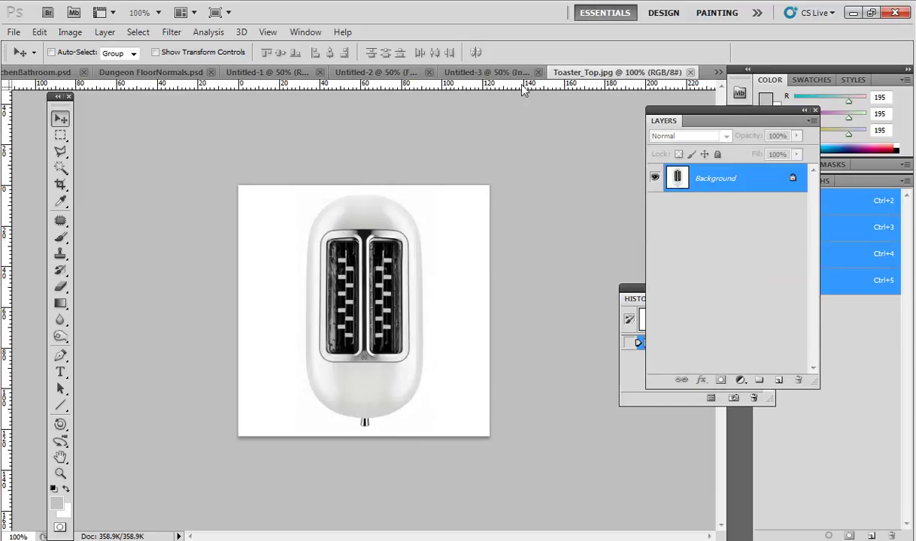
pyautogui.click(466, 72)
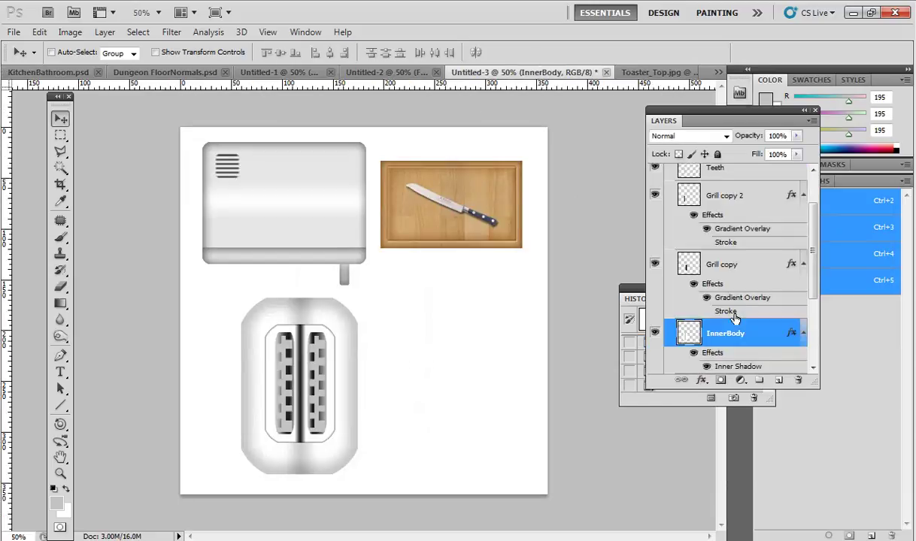
pyautogui.click(714, 169)
pyautogui.scroll(2, 740, 210)
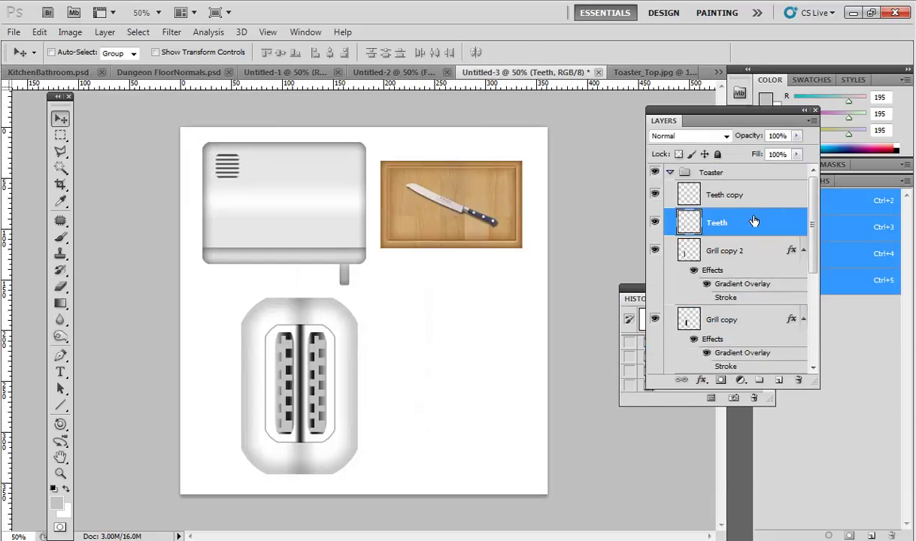
pyautogui.click(724, 195)
pyautogui.click(779, 380)
pyautogui.doubleClick(719, 194)
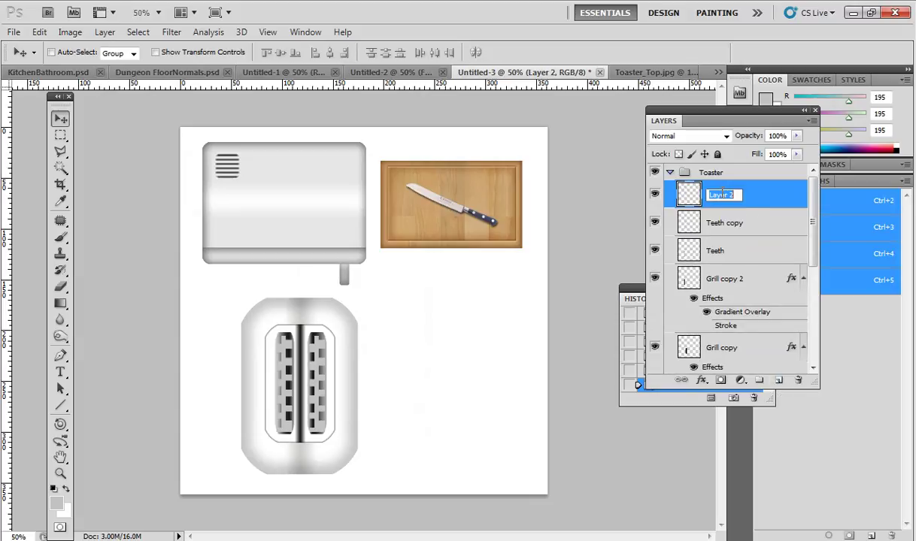
pyautogui.write('HAndle')
pyautogui.press('Return')
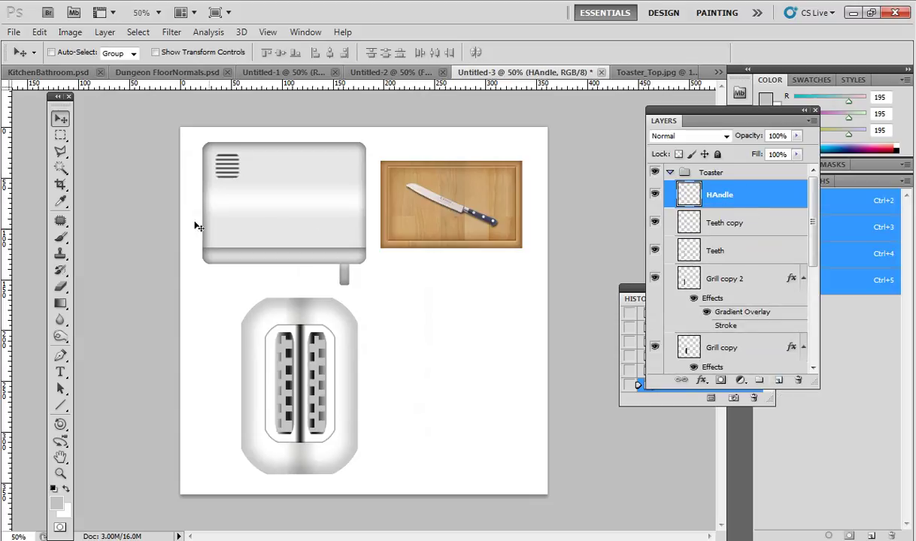
# Step: Make a small upright rectangular selection on the blank canvas beside the toaster
pyautogui.click(61, 135)
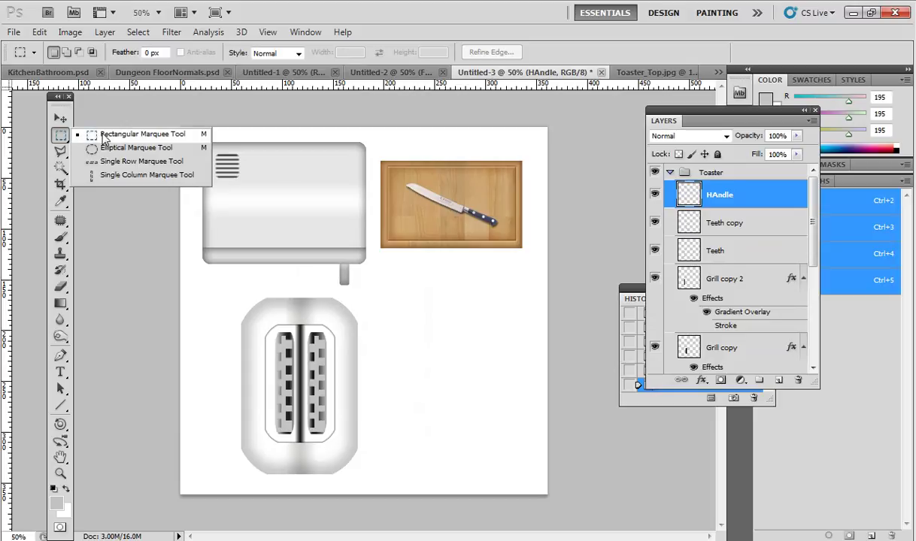
pyautogui.click(127, 148)
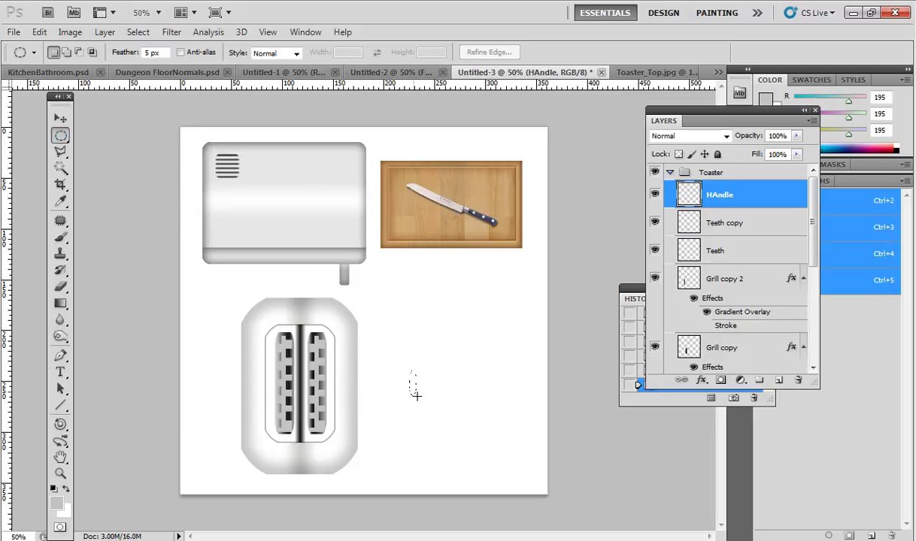
pyautogui.click(63, 138)
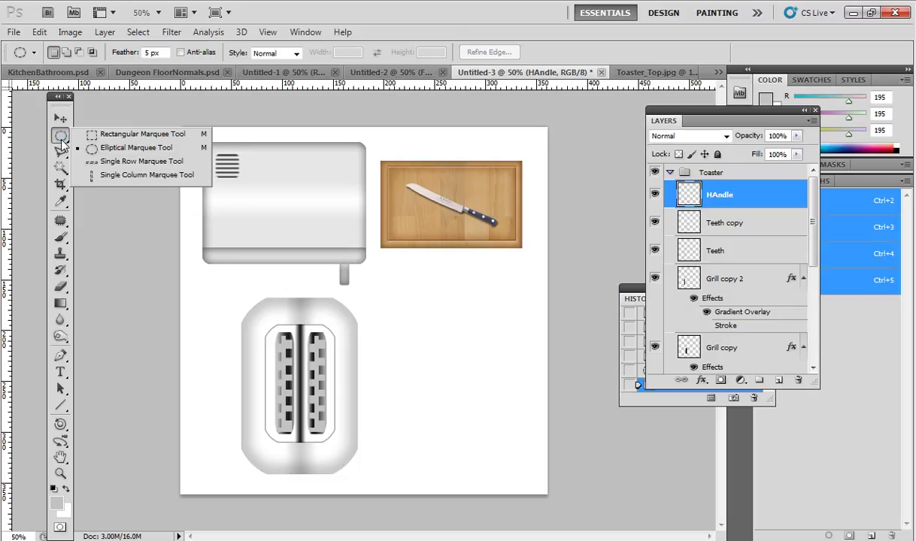
pyautogui.click(111, 135)
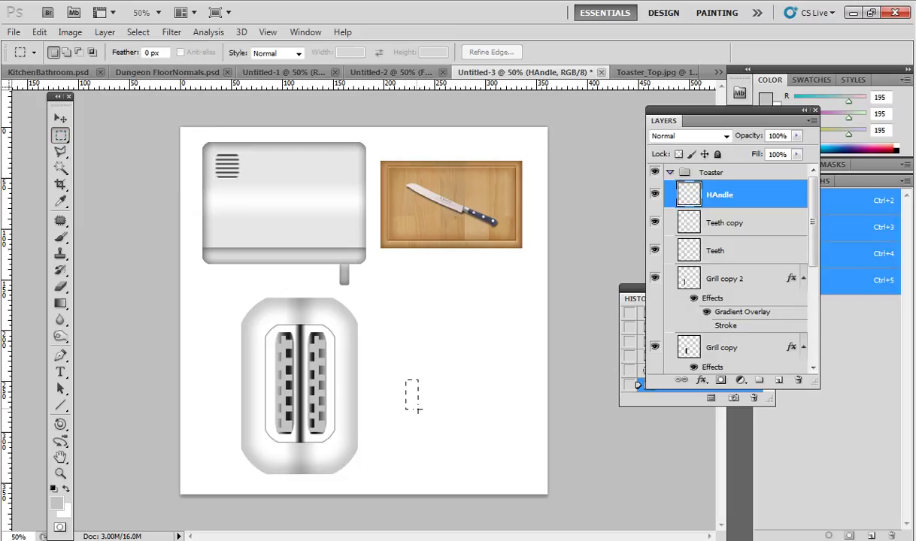
pyautogui.moveTo(421, 407); pyautogui.dragTo(422, 408)
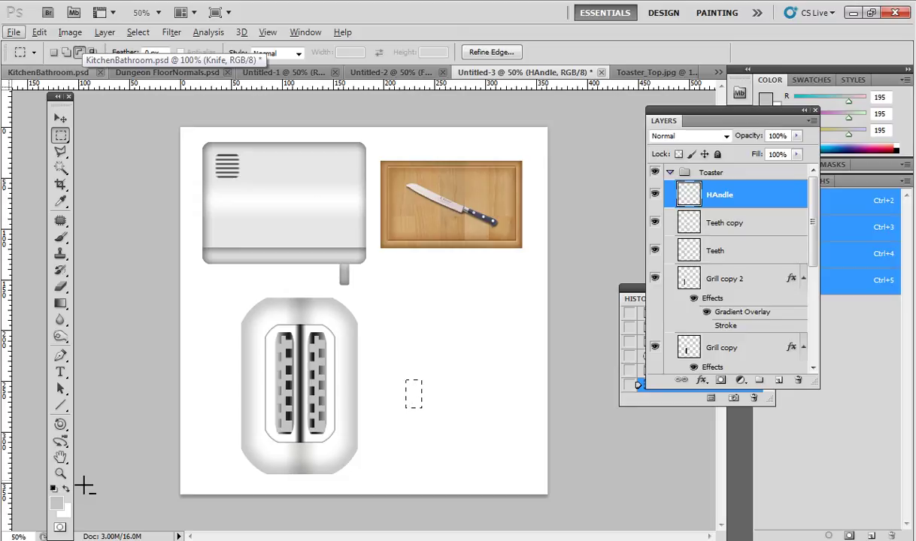
pyautogui.click(39, 32)
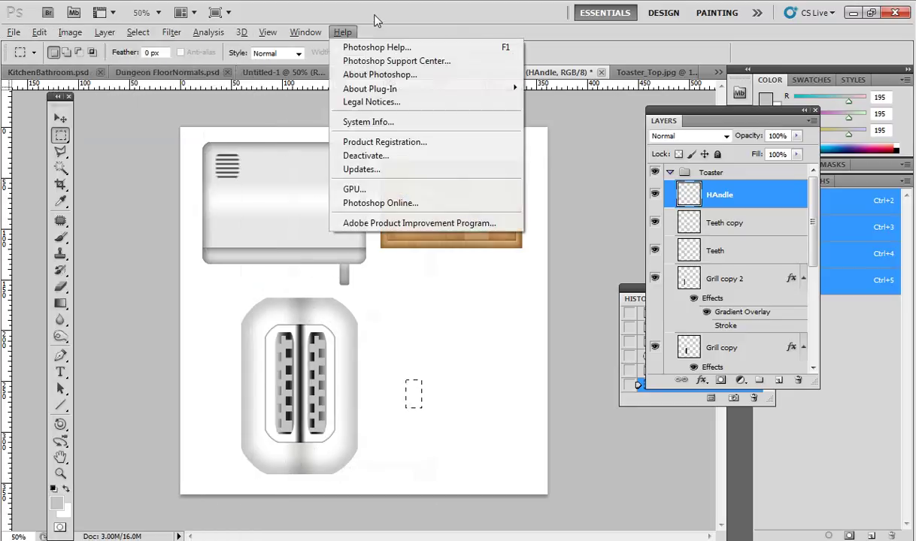
pyautogui.click(342, 32)
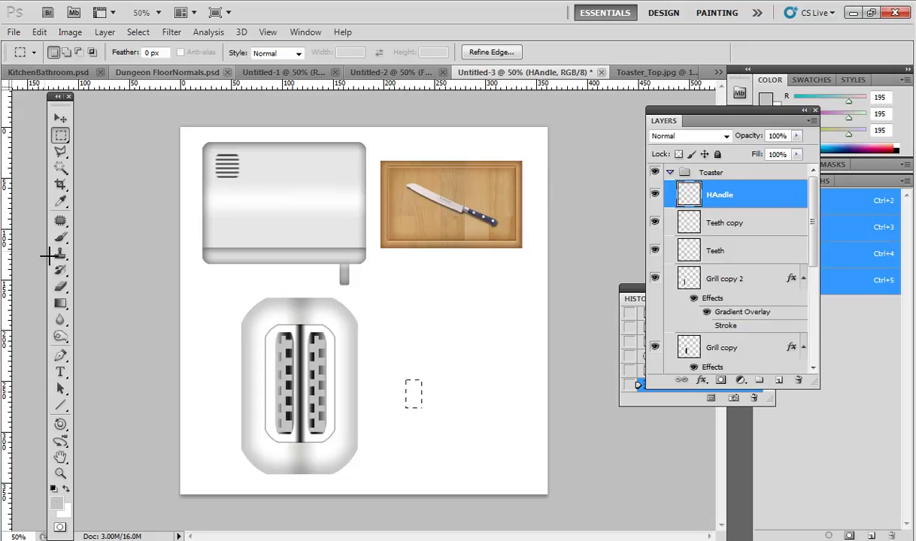
# Step: Fill the selection with a reversed, reflected grey-to-white gradient that is lightest in the middle, and deselect it
pyautogui.click(60, 303)
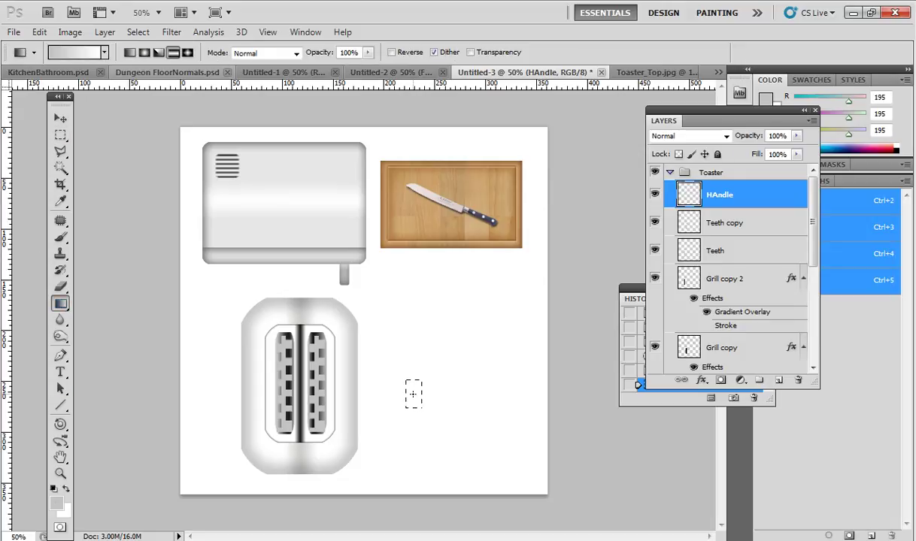
pyautogui.moveTo(413, 394); pyautogui.dragTo(418, 395)
pyautogui.click(391, 52)
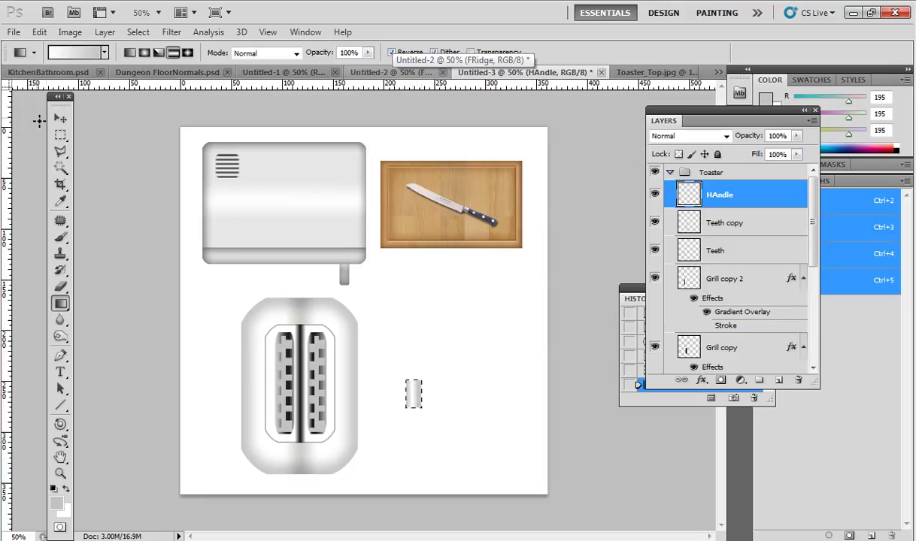
pyautogui.click(60, 135)
pyautogui.click(439, 346)
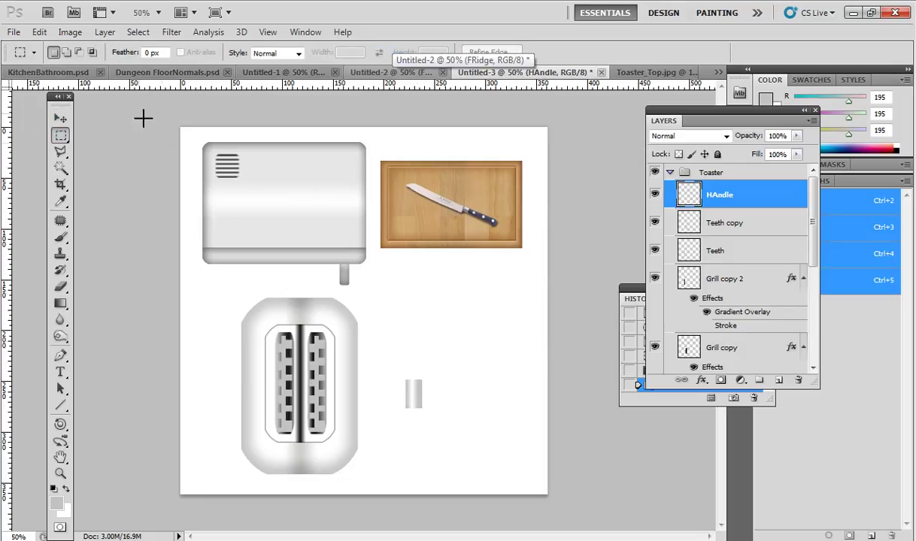
# Step: Distort the handle by lowering its top edge and pulling both top corners inward evenly
pyautogui.click(39, 32)
pyautogui.moveTo(105, 299)
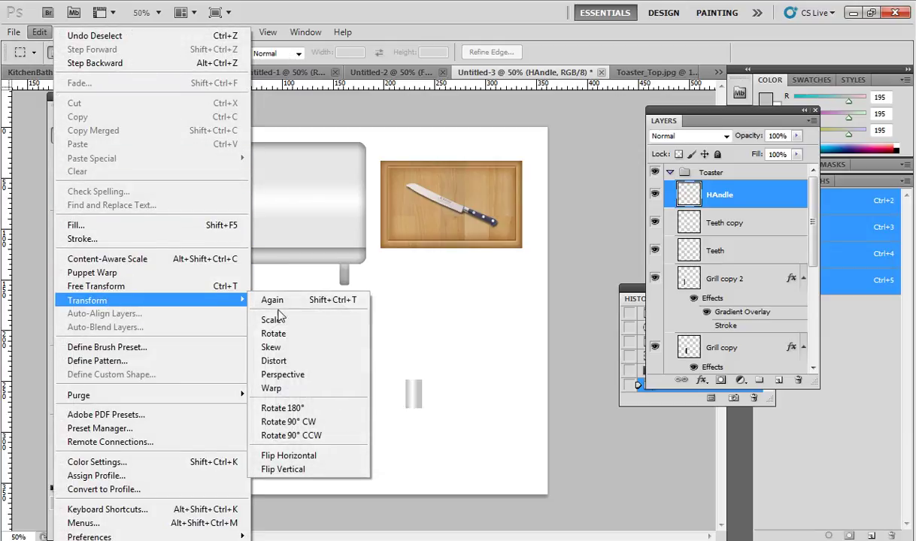
pyautogui.click(274, 361)
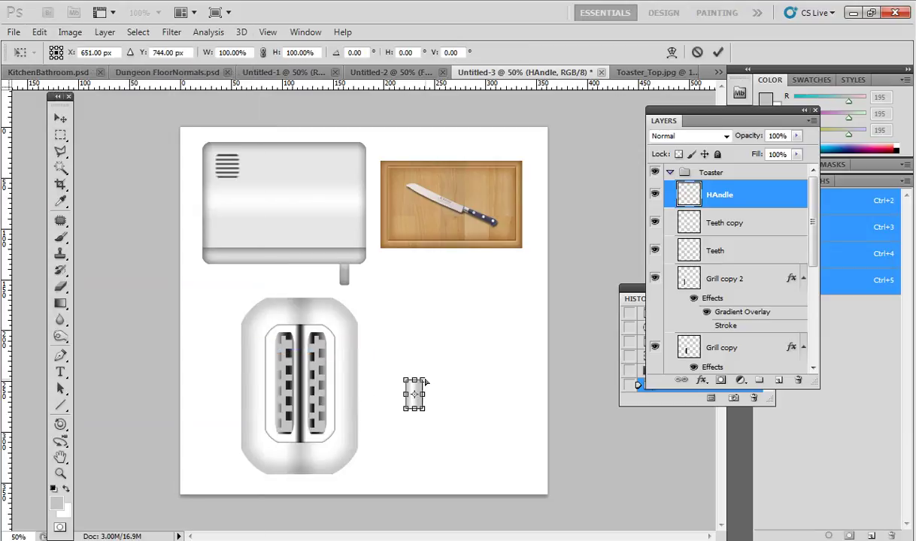
pyautogui.hotkey('ctrl', '+')
pyautogui.hotkey('ctrl', '+')
pyautogui.hotkey('ctrl', '+')
pyautogui.hotkey('ctrl', '+')
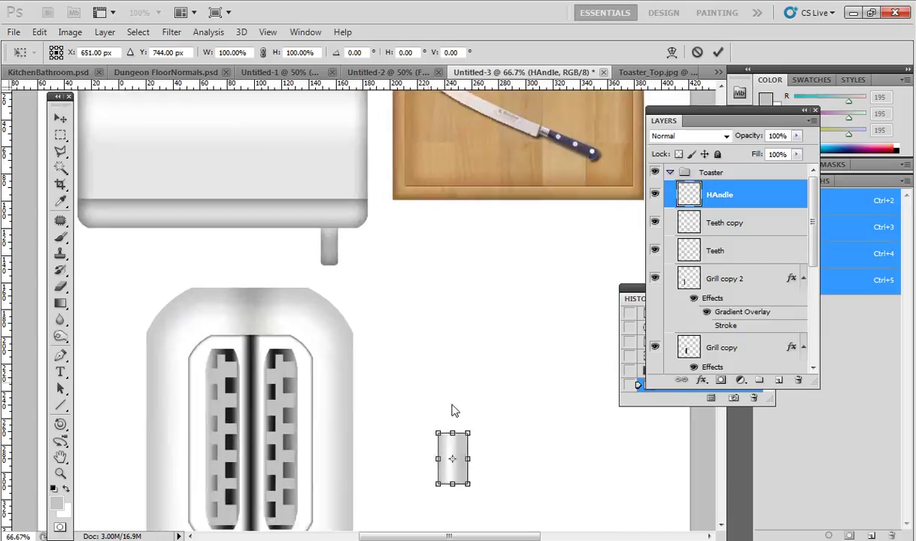
pyautogui.moveTo(418, 351); pyautogui.dragTo(374, 380)
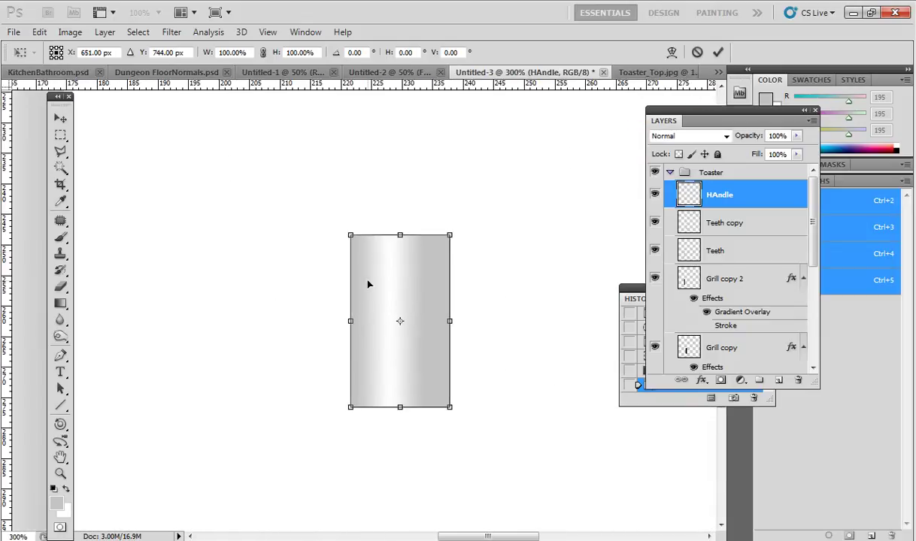
pyautogui.moveTo(350, 235); pyautogui.dragTo(350, 260)
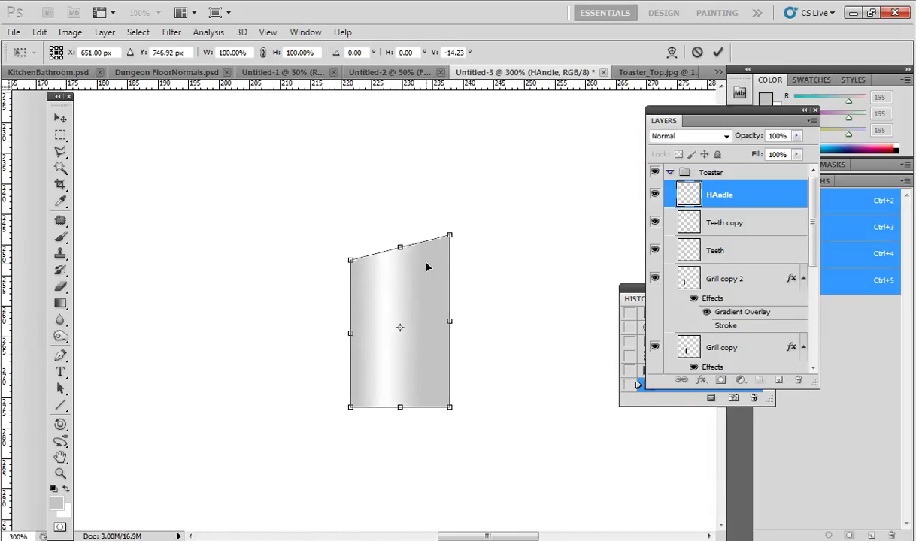
pyautogui.moveTo(451, 239); pyautogui.dragTo(429, 260)
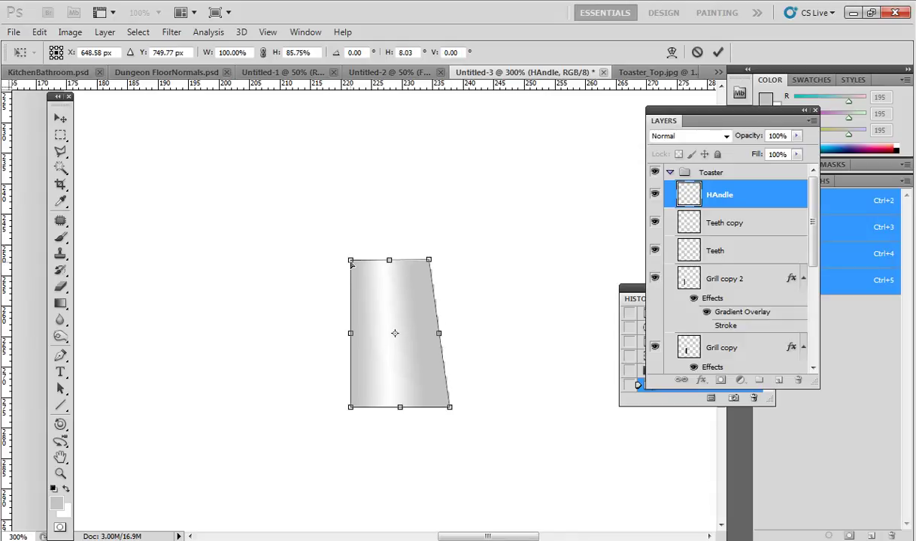
pyautogui.moveTo(350, 260); pyautogui.dragTo(371, 260)
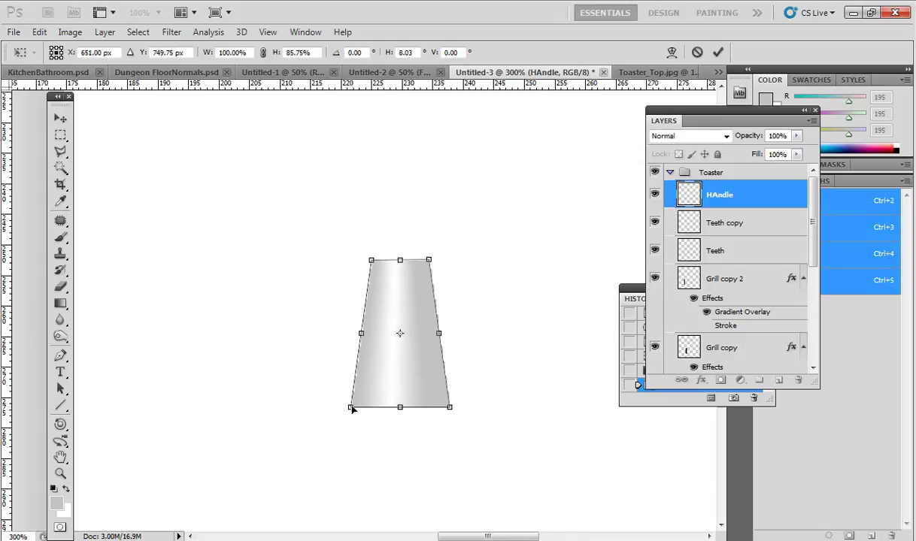
# Step: Spread the handle's bottom corners outward into a wide trapezoid and apply the distortion
pyautogui.moveTo(352, 409); pyautogui.dragTo(309, 386)
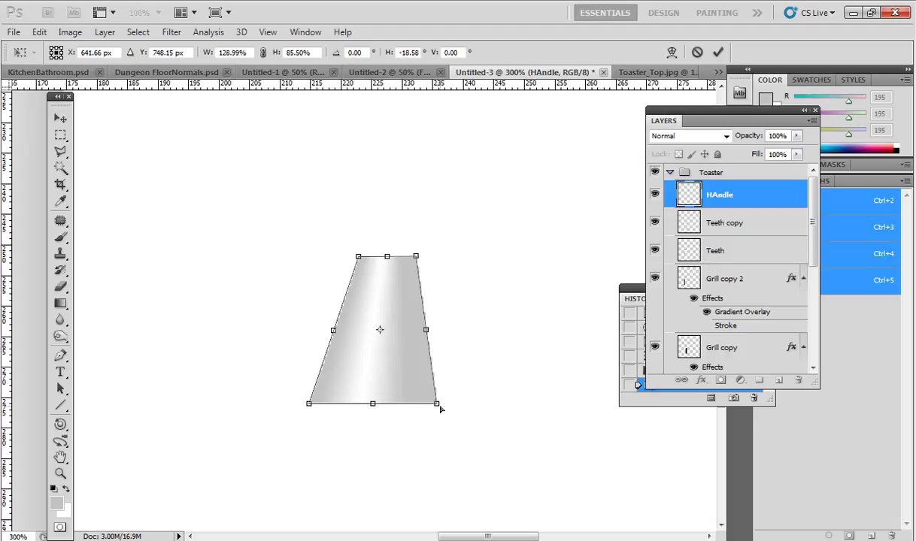
pyautogui.moveTo(438, 406); pyautogui.dragTo(466, 404)
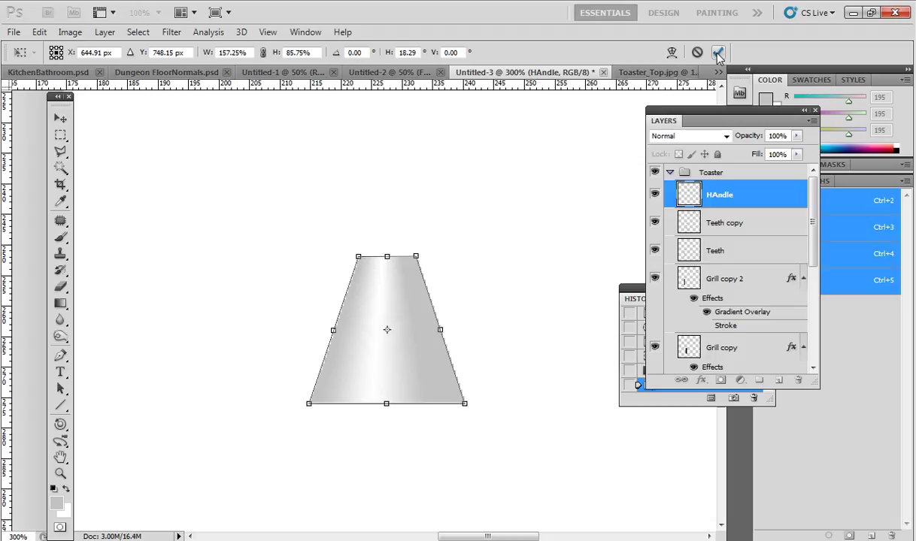
pyautogui.press('Return')
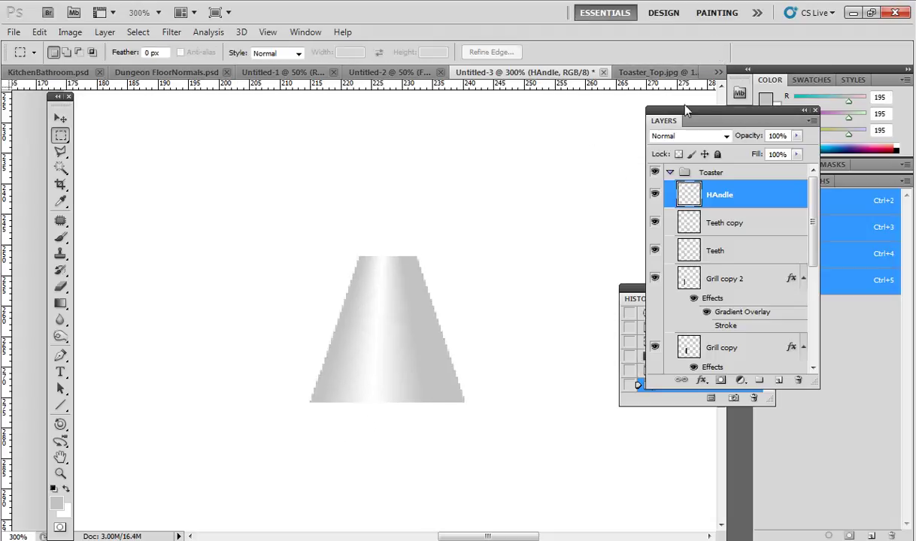
# Step: Move the handle to the centre of the toaster's bottom edge
pyautogui.hotkey('ctrl', '-')
pyautogui.hotkey('ctrl', '-')
pyautogui.hotkey('ctrl', '-')
pyautogui.hotkey('ctrl', '-')
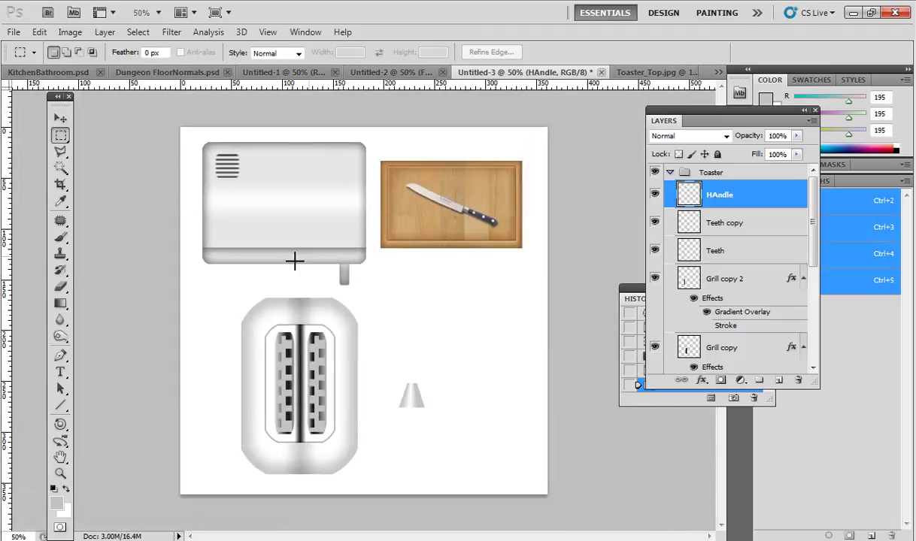
pyautogui.click(60, 118)
pyautogui.moveTo(409, 395); pyautogui.dragTo(300, 489)
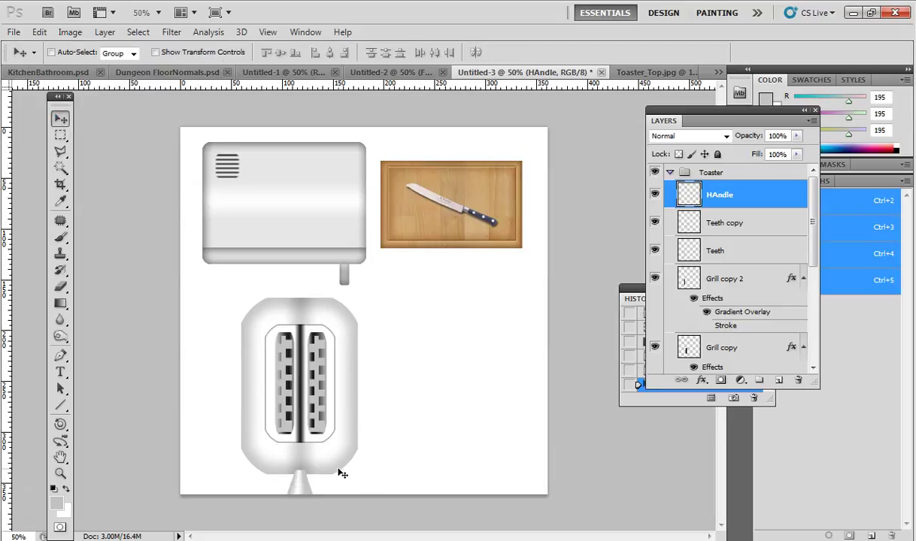
# Step: Place the HAndle layer beneath Outer Body so the handle sits behind the toaster, and collapse the Toaster group
pyautogui.moveTo(752, 194); pyautogui.dragTo(726, 331)
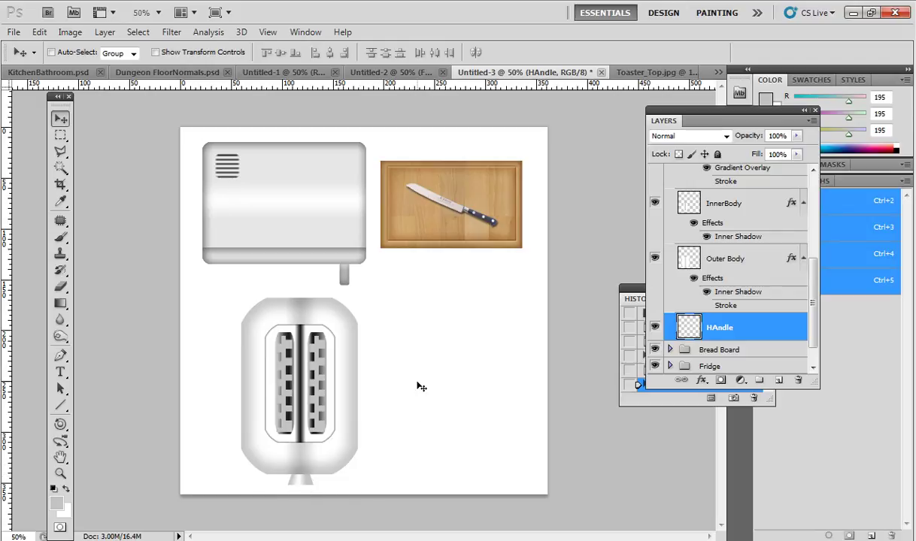
pyautogui.moveTo(812, 308); pyautogui.dragTo(812, 188)
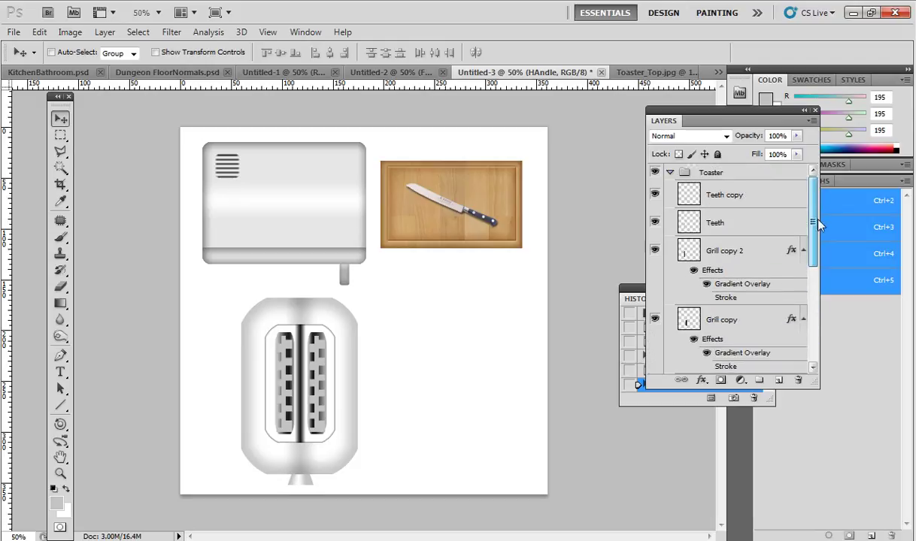
pyautogui.click(671, 174)
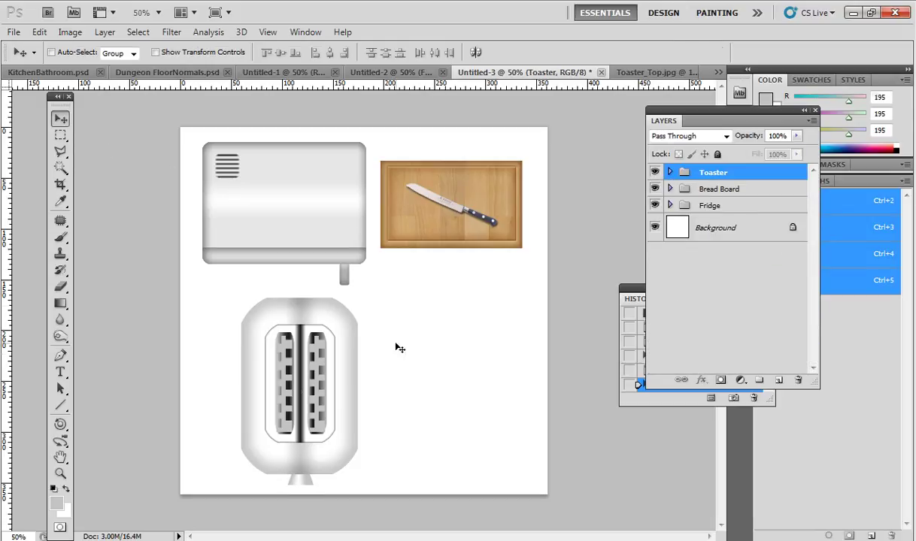
pyautogui.hotkey('ctrl', 't')
pyautogui.moveTo(340, 282); pyautogui.dragTo(424, 489)
pyautogui.moveTo(326, 406); pyautogui.dragTo(359, 408)
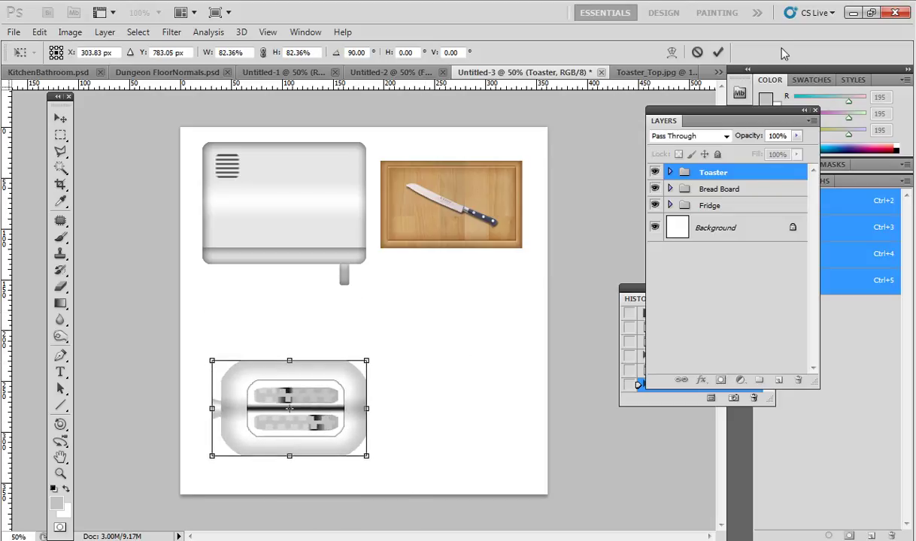
pyautogui.click(698, 54)
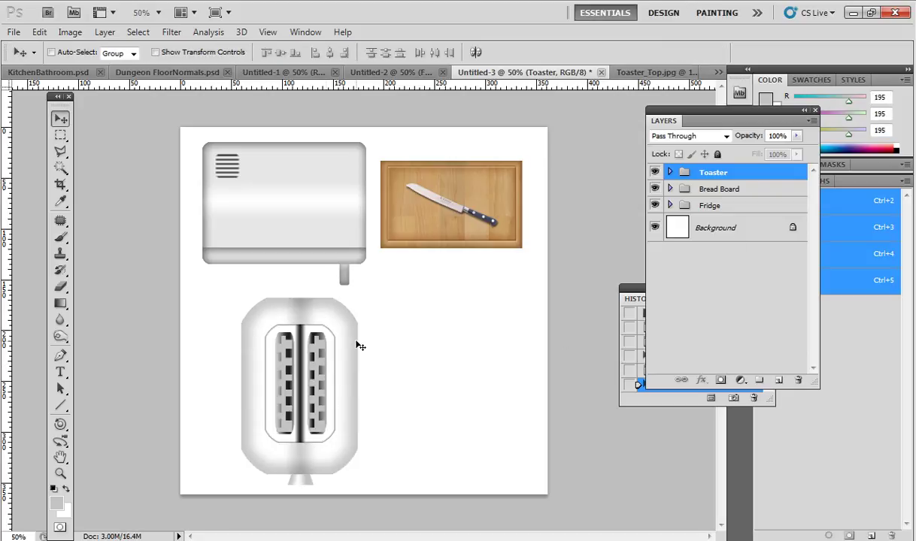
pyautogui.hotkey('ctrl', 't')
pyautogui.moveTo(364, 297); pyautogui.dragTo(339, 321)
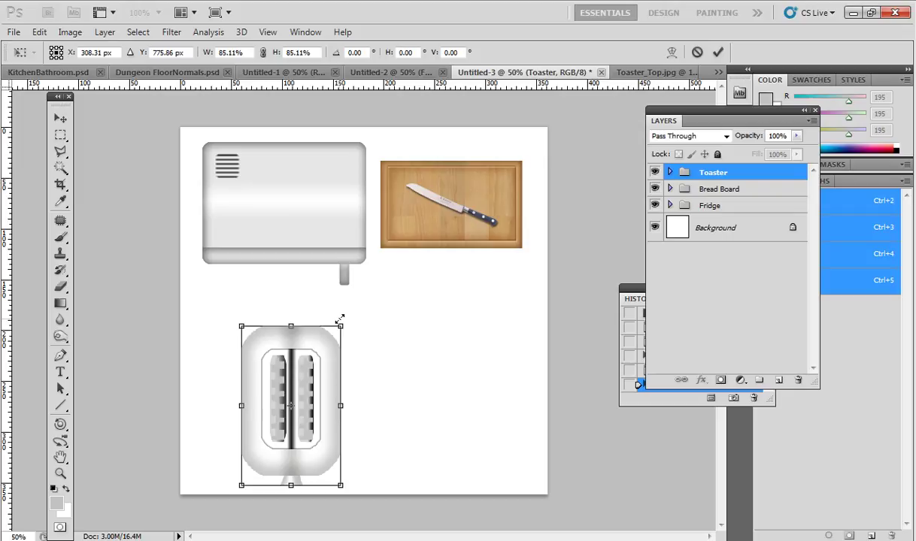
pyautogui.hotkey('ctrl', 'z')
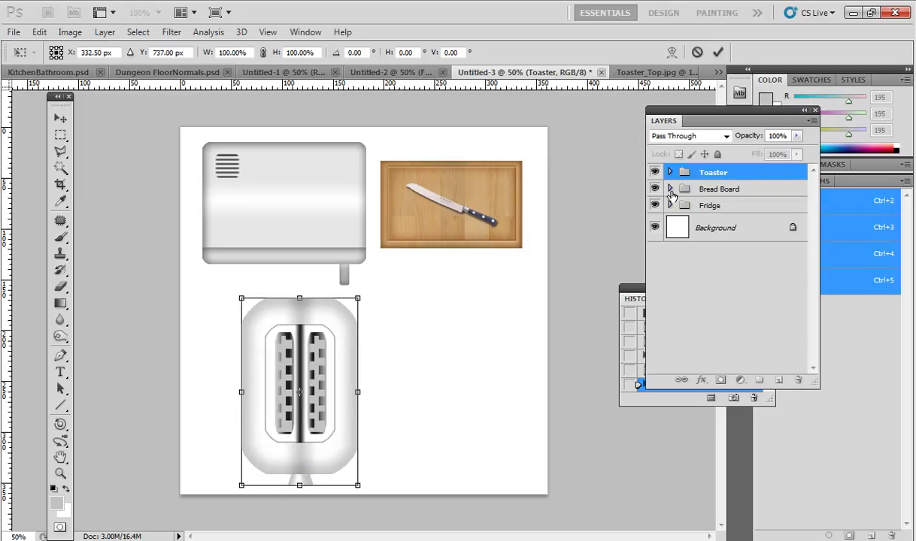
pyautogui.click(715, 52)
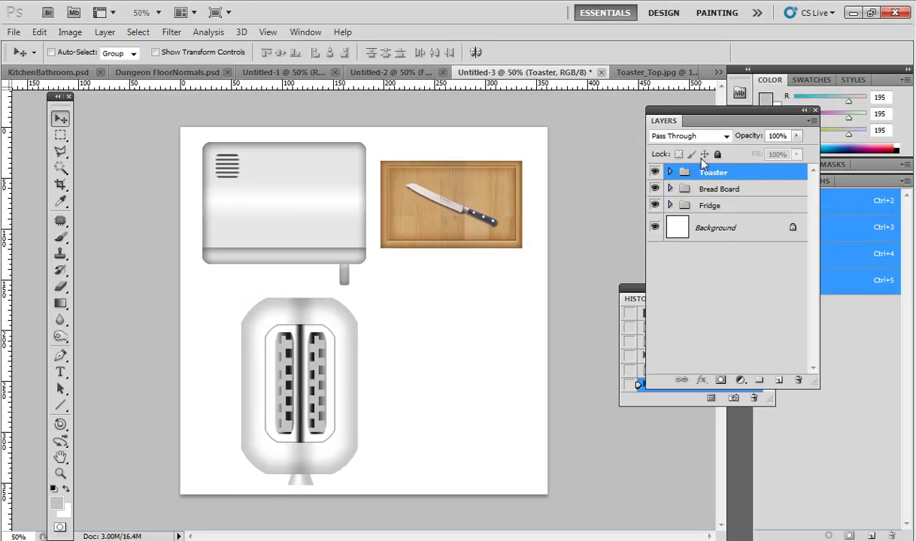
# Step: Duplicate the Toaster group within the same document under the name "Toaster Flat COPY"
pyautogui.rightClick(714, 174)
pyautogui.click(718, 202)
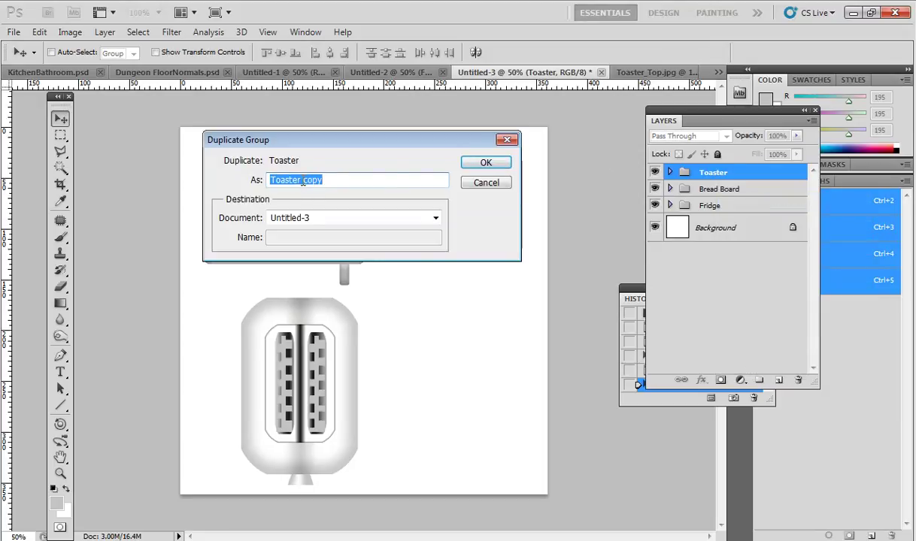
pyautogui.moveTo(302, 182); pyautogui.dragTo(404, 185)
pyautogui.write('Flat COPY')
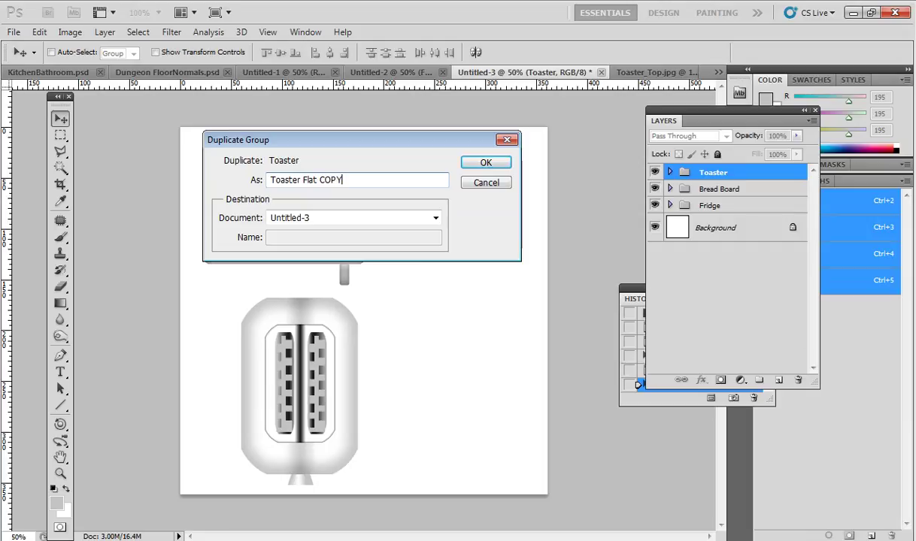
pyautogui.click(498, 165)
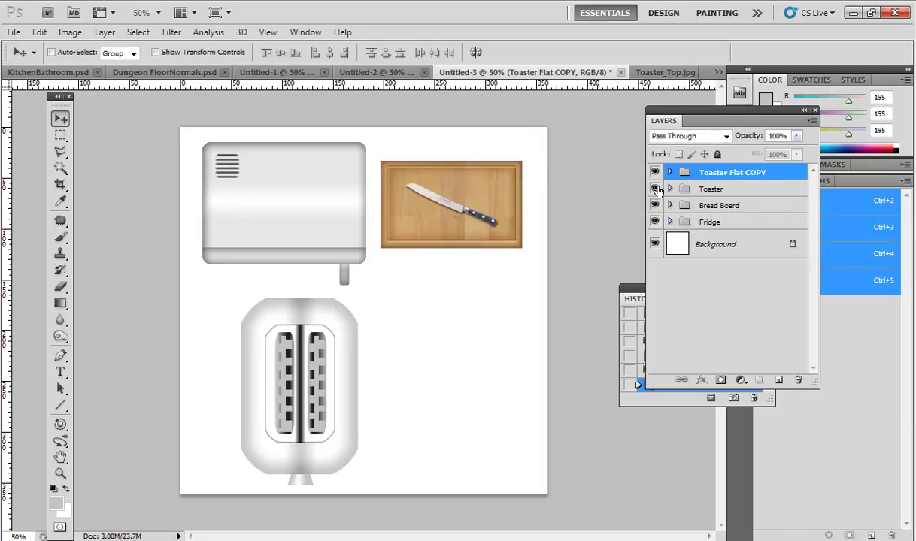
# Step: Hide the original Toaster group, merge all layers from Teeth copy to HAndle inside Toaster Flat COPY, and collapse that group
pyautogui.click(669, 172)
pyautogui.click(726, 196)
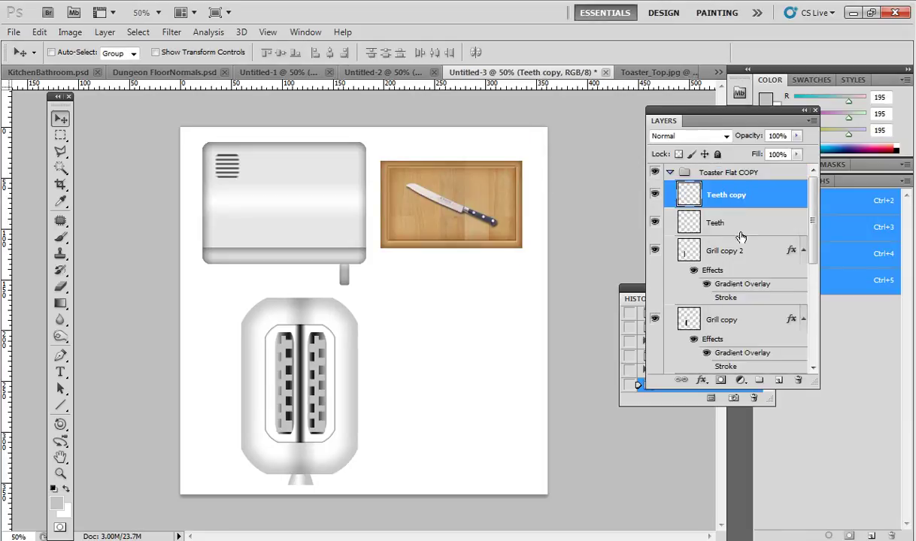
pyautogui.click(803, 250)
pyautogui.click(802, 279)
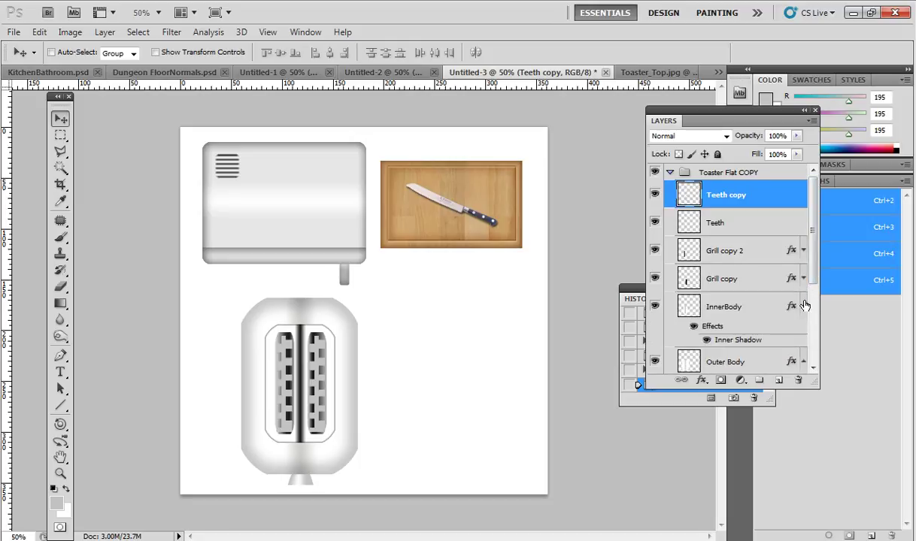
pyautogui.click(803, 303)
pyautogui.click(803, 334)
pyautogui.scroll(-1, 800, 315)
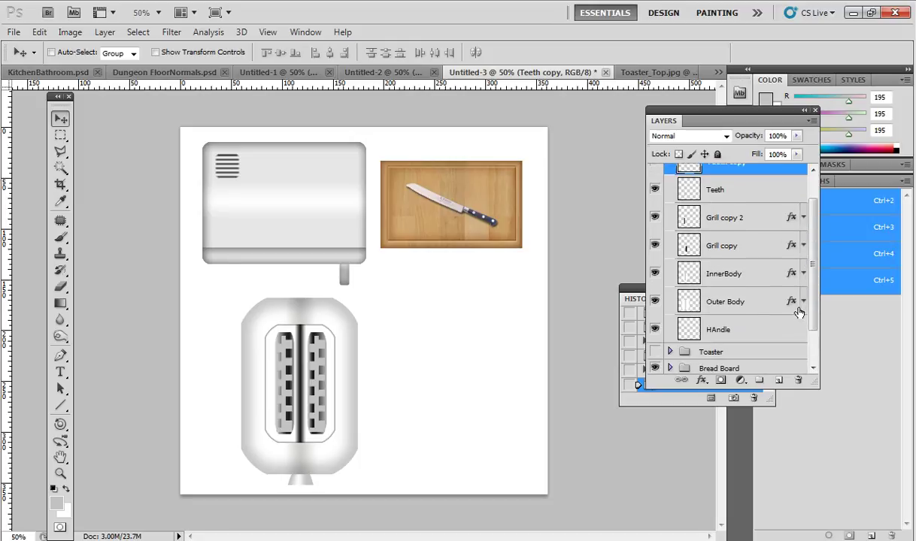
pyautogui.keyDown('shift'); pyautogui.click(757, 331); pyautogui.keyUp('shift')
pyautogui.rightClick(720, 197)
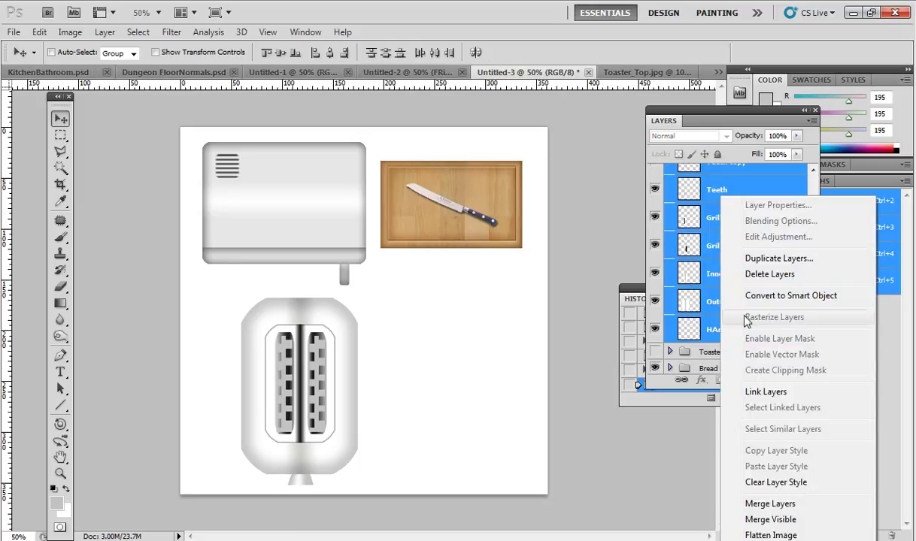
pyautogui.click(758, 506)
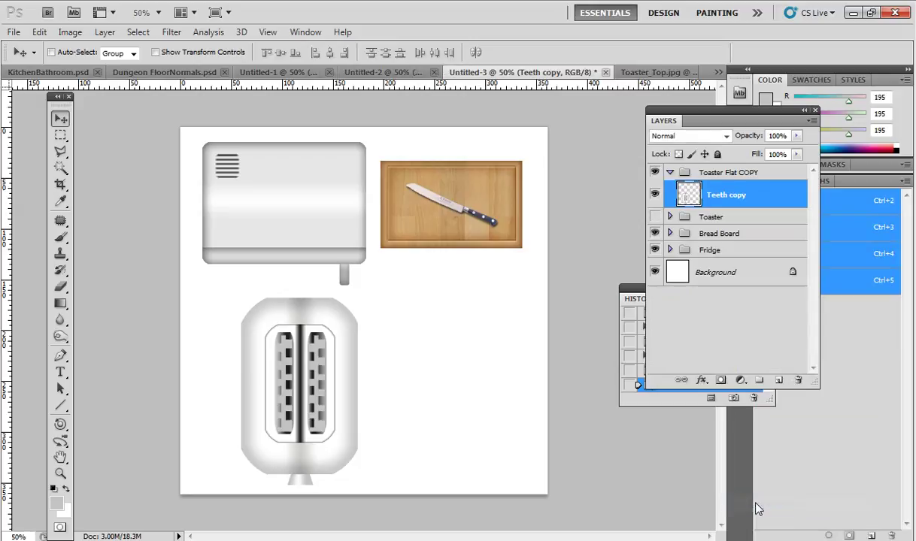
pyautogui.click(670, 173)
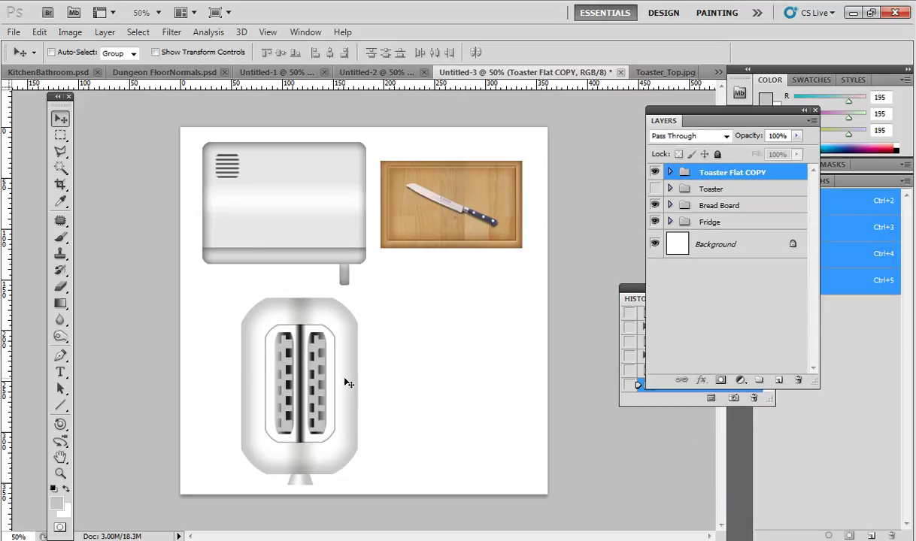
# Step: Scale down the Toaster Flat COPY artwork and rotate it so it lies tilted with its handle toward the lower left
pyautogui.hotkey('ctrl', 't')
pyautogui.moveTo(355, 298); pyautogui.dragTo(486, 143)
pyautogui.click(718, 52)
pyautogui.hotkey('ctrl', 'alt', 'z')
pyautogui.hotkey('ctrl', 'alt', 'z')
pyautogui.hotkey('ctrl', 'alt', 'z')
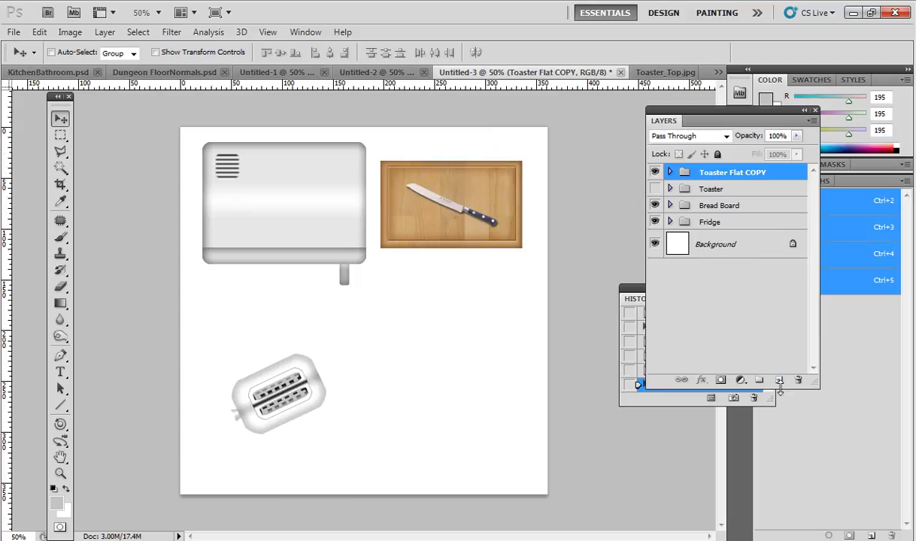
# Step: Add a new layer directly above Background and fill the canvas area below the fridge with the grey foreground colour
pyautogui.click(690, 248)
pyautogui.click(779, 380)
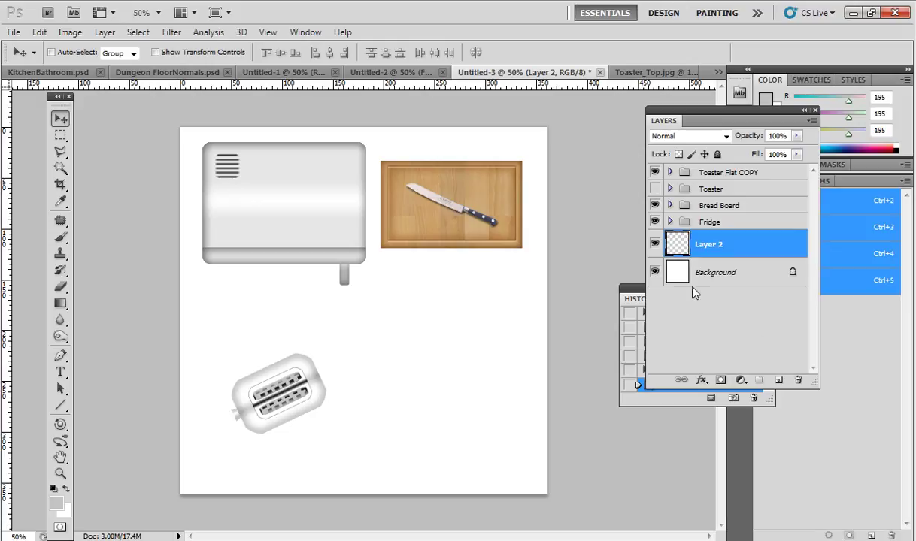
pyautogui.click(61, 135)
pyautogui.moveTo(160, 328); pyautogui.dragTo(549, 507)
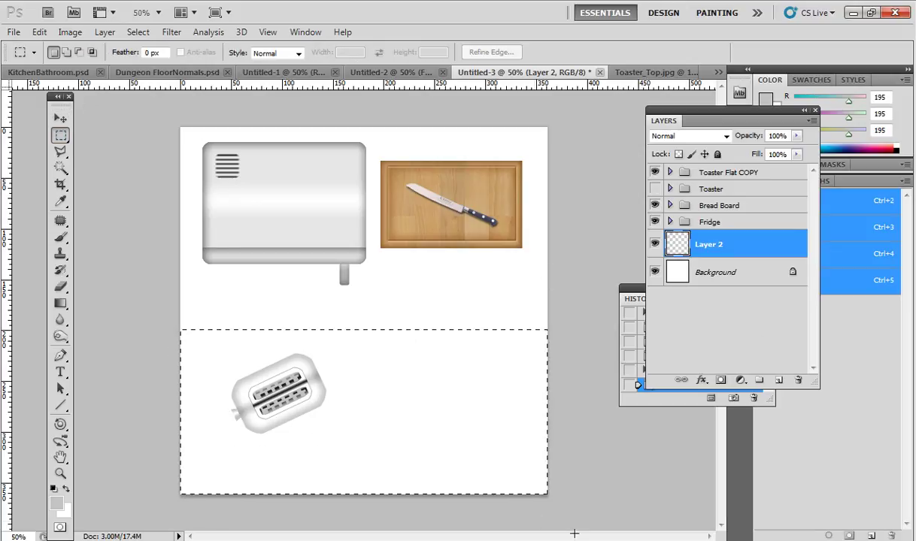
pyautogui.hotkey('alt', 'BackSpace')
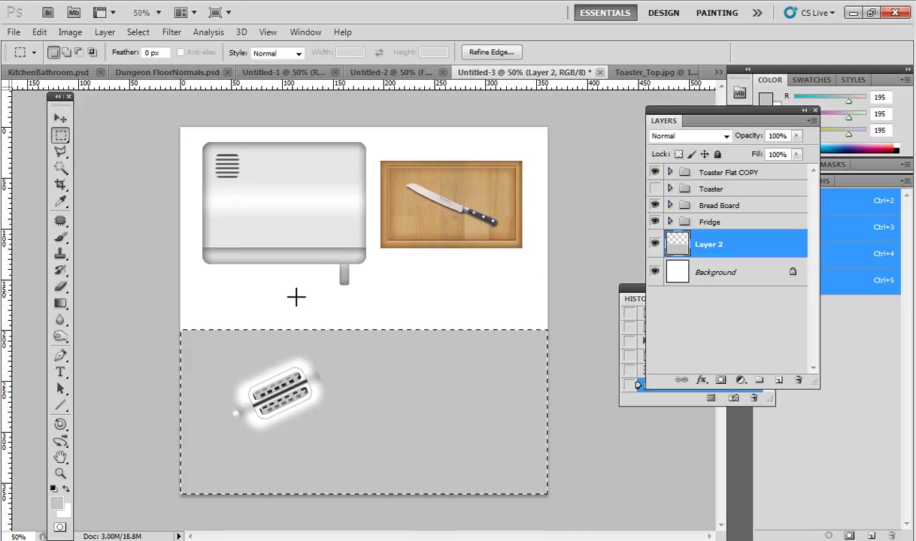
# Step: Give the grey counter layer a Pattern Overlay of the plain dark grey stone texture at 101% scale, and clear the selection
pyautogui.click(701, 379)
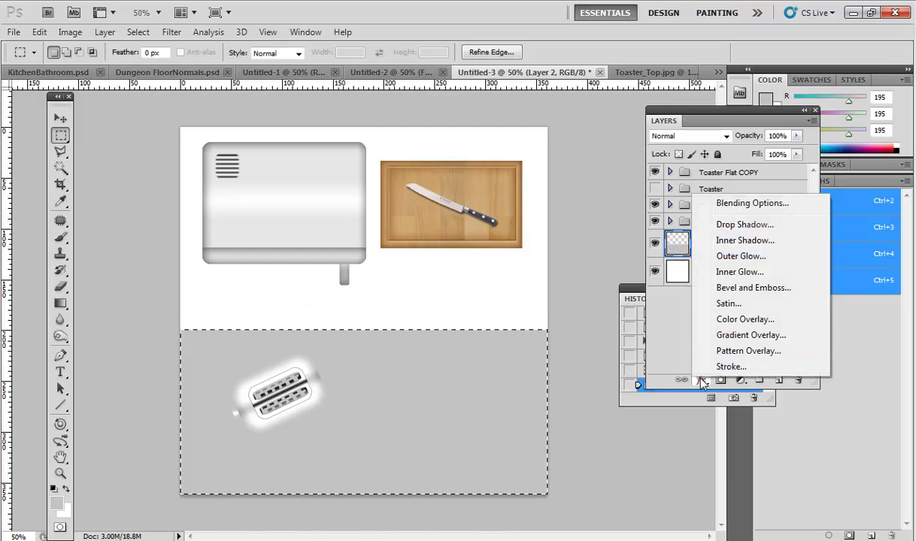
pyautogui.click(738, 351)
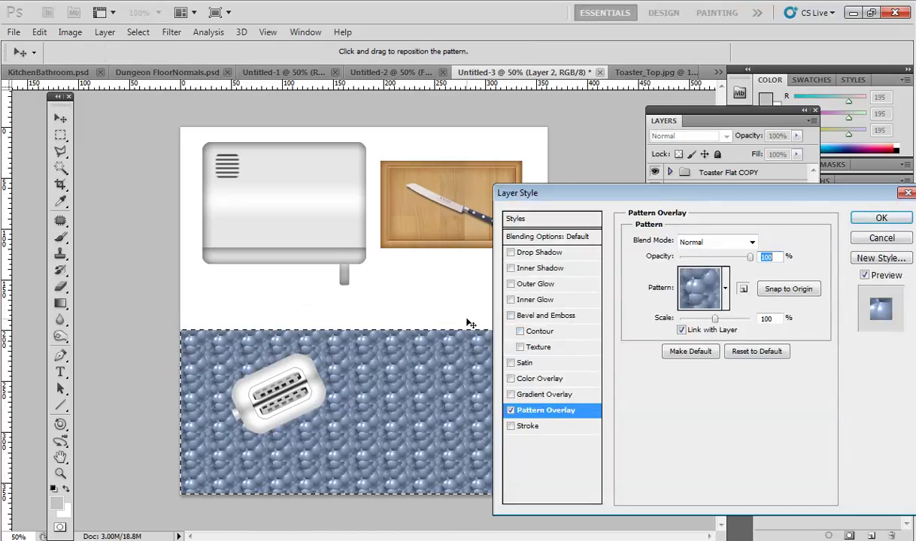
pyautogui.click(725, 288)
pyautogui.click(722, 432)
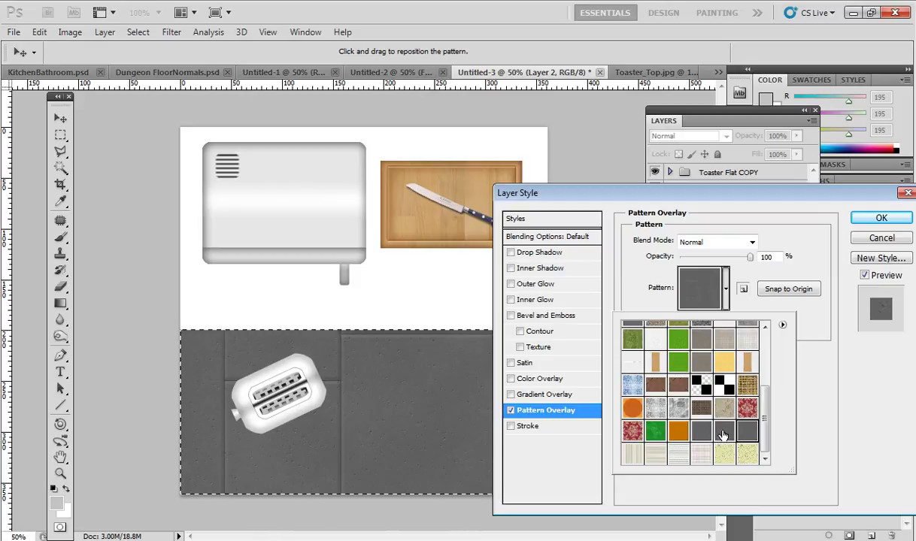
pyautogui.click(707, 431)
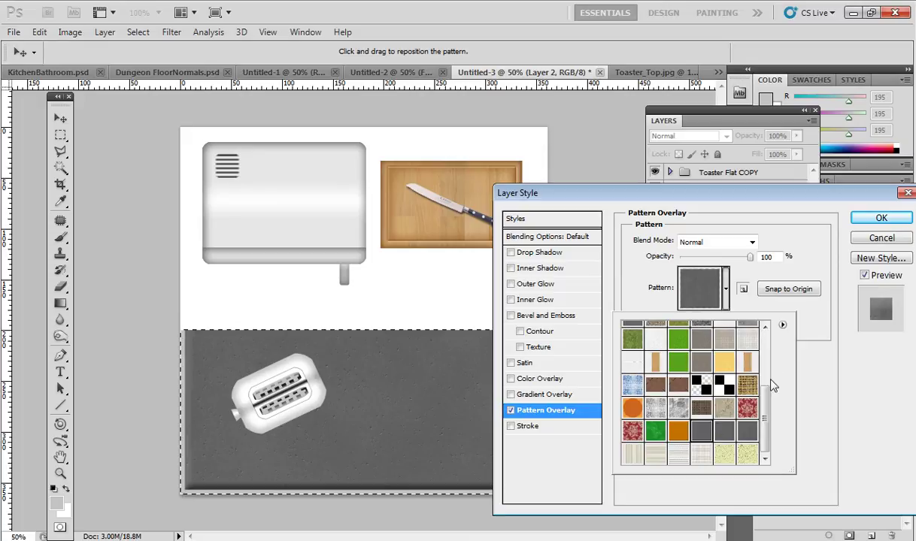
pyautogui.click(870, 357)
pyautogui.moveTo(714, 319)
pyautogui.mouseDown()
pyautogui.moveTo(689, 322)
pyautogui.moveTo(696, 322)
pyautogui.moveTo(686, 332)
pyautogui.moveTo(715, 324)
pyautogui.mouseUp()
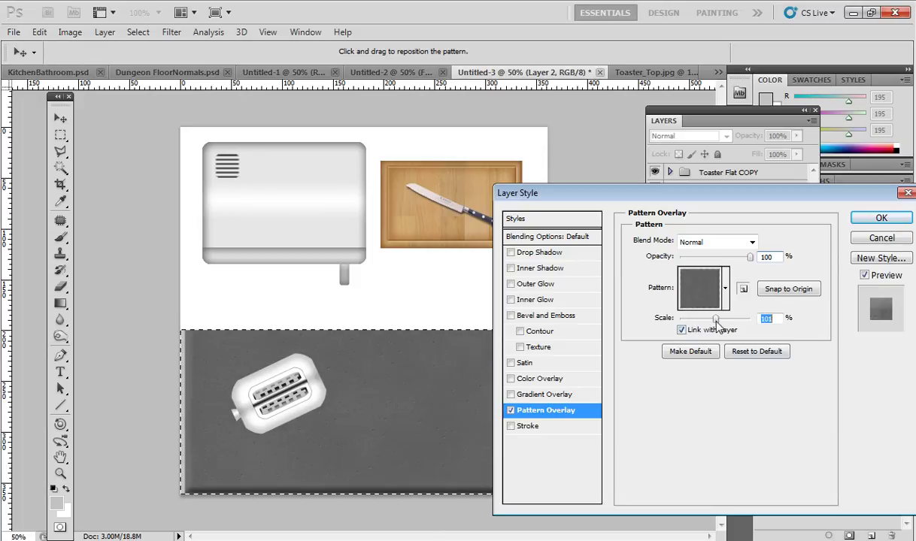
pyautogui.click(879, 219)
pyautogui.hotkey('ctrl', 'd')
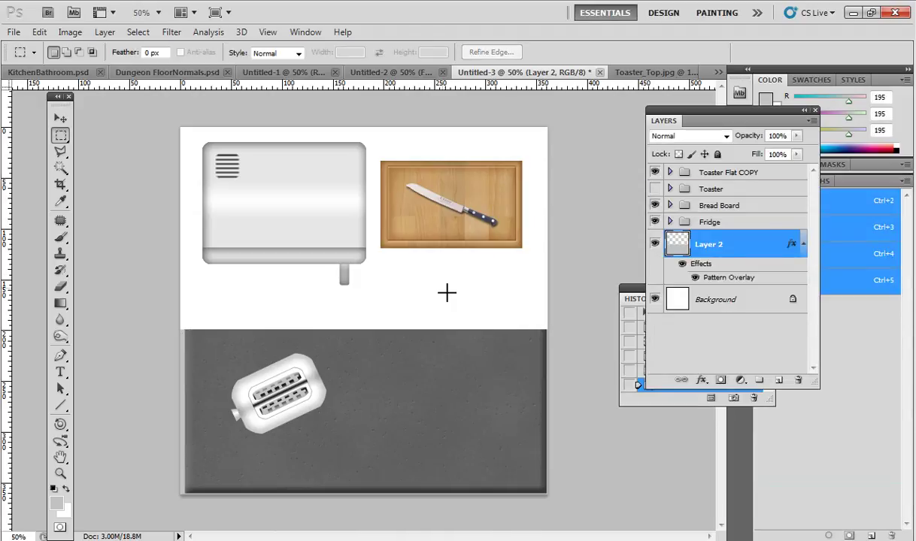
# Step: Enlarge the Toaster Flat COPY artwork to about 128.5% and shift it slightly down on the dark counter
pyautogui.click(717, 174)
pyautogui.hotkey('ctrl', 't')
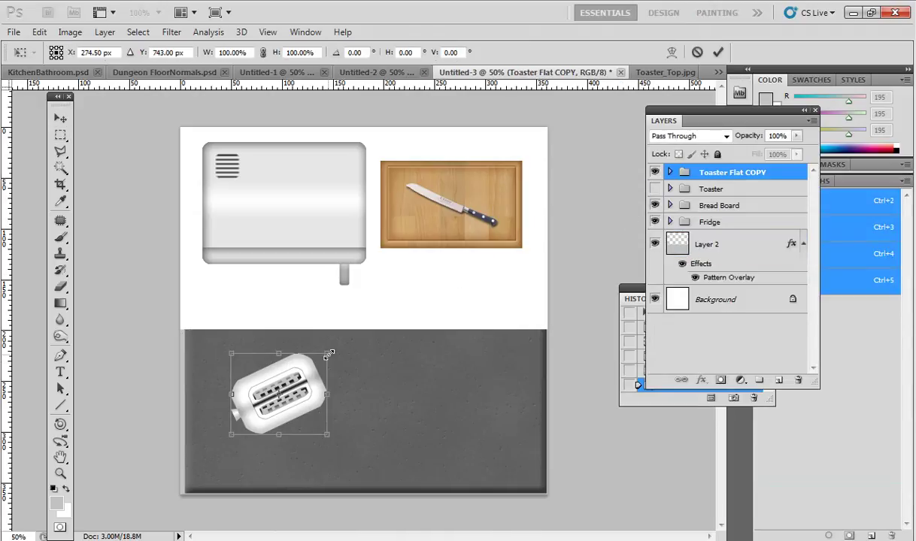
pyautogui.moveTo(329, 355); pyautogui.dragTo(355, 331)
pyautogui.moveTo(313, 360); pyautogui.dragTo(304, 387)
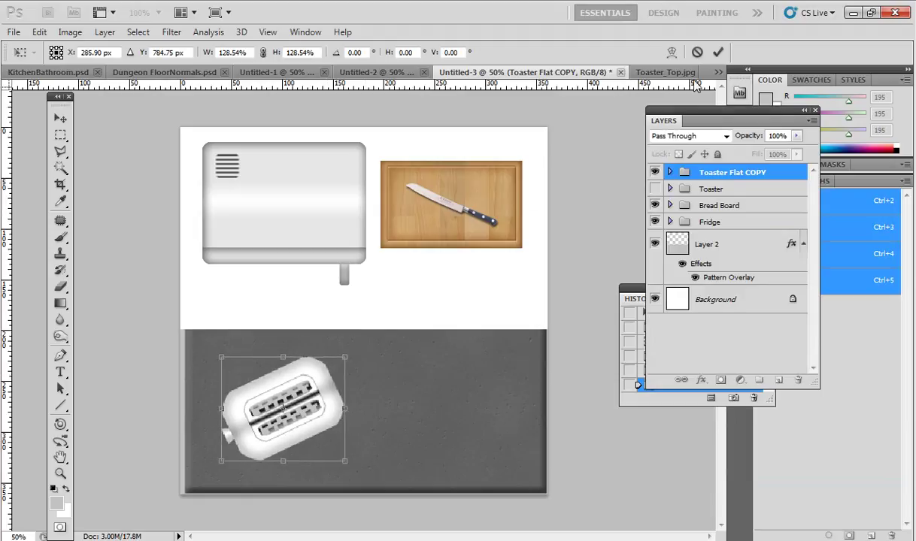
pyautogui.press('Return')
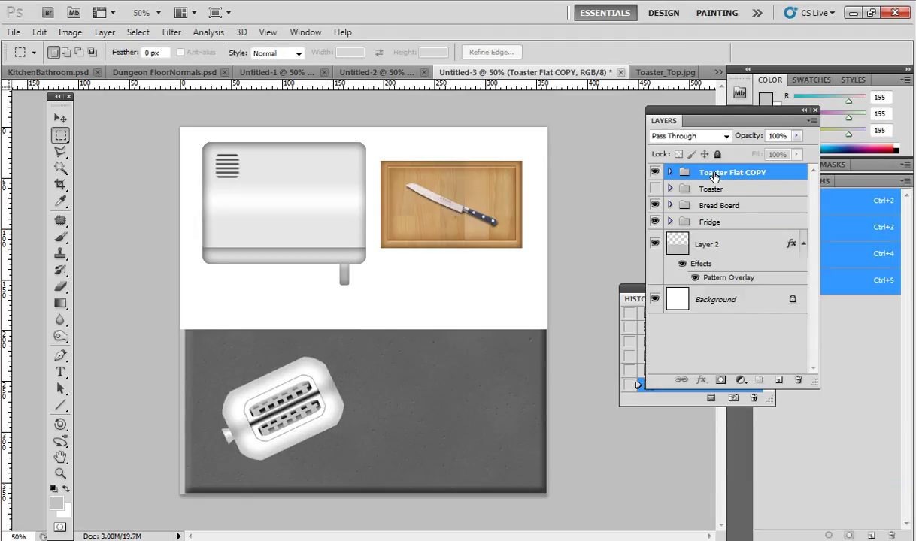
# Step: Rename the merged layer inside Toaster Flat COPY to "Flat Toaster"
pyautogui.click(670, 172)
pyautogui.click(676, 193)
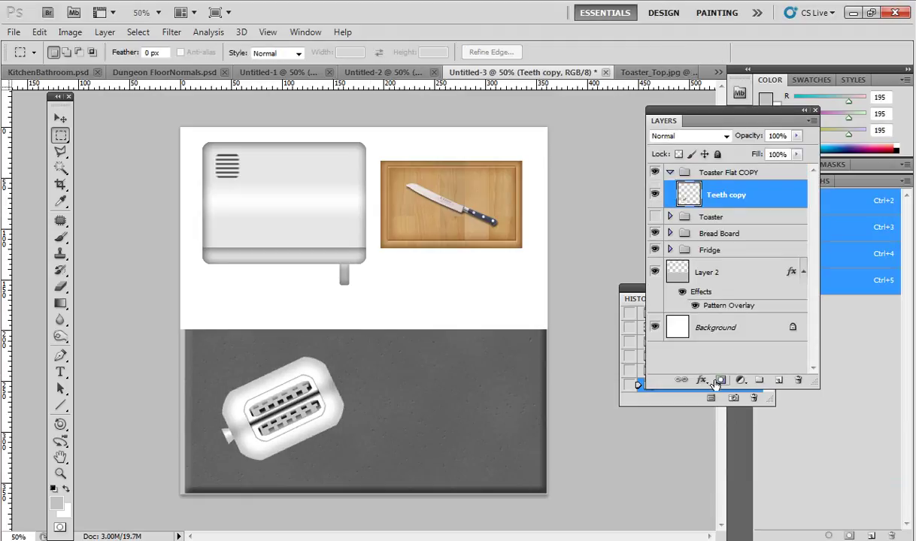
pyautogui.doubleClick(717, 195)
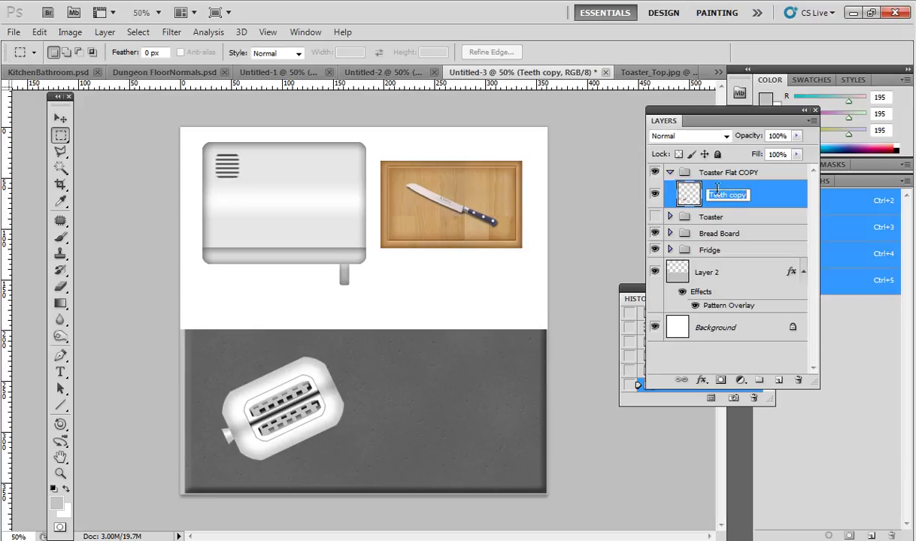
pyautogui.write('Flat Toaster')
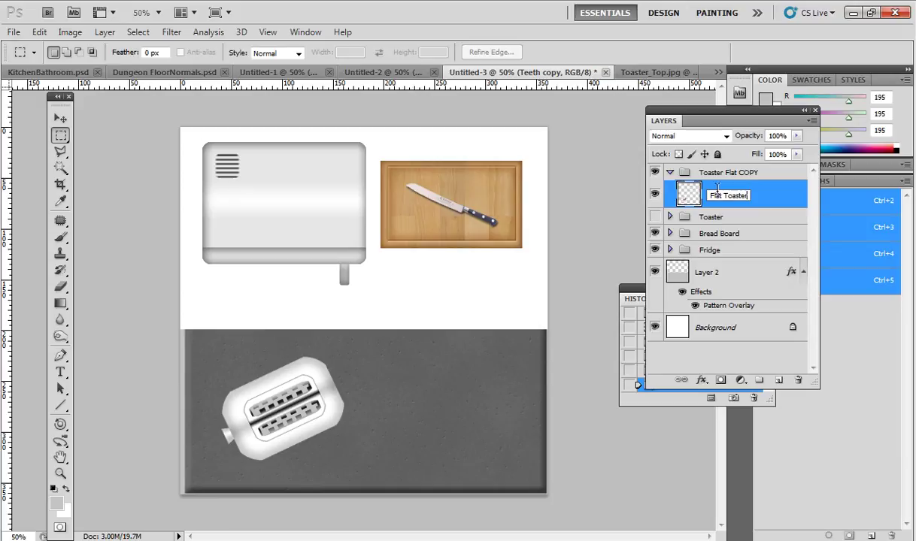
pyautogui.press('Return')
# Step: Add a Drop Shadow to the Flat Toaster layer with a distance of 13 px and a size of 21 px
pyautogui.click(701, 379)
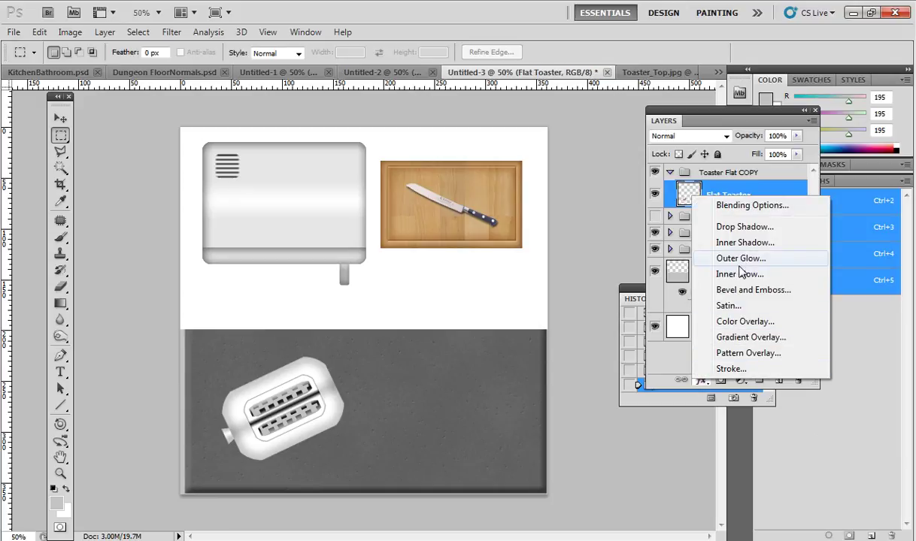
pyautogui.click(710, 227)
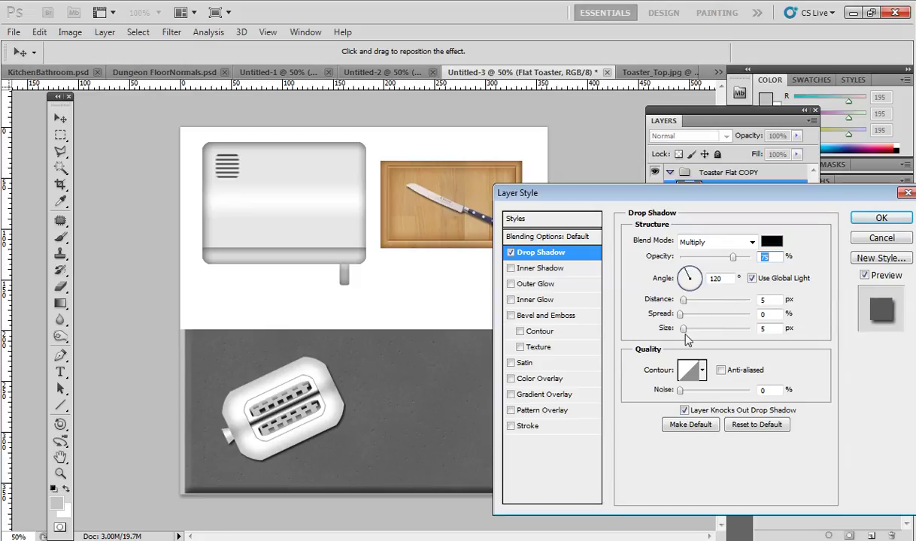
pyautogui.moveTo(685, 329); pyautogui.dragTo(689, 299)
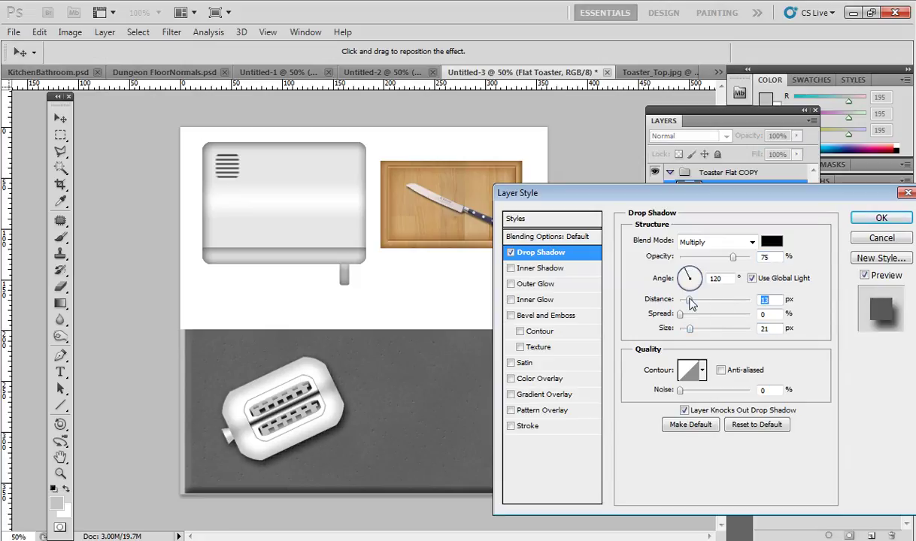
pyautogui.click(863, 224)
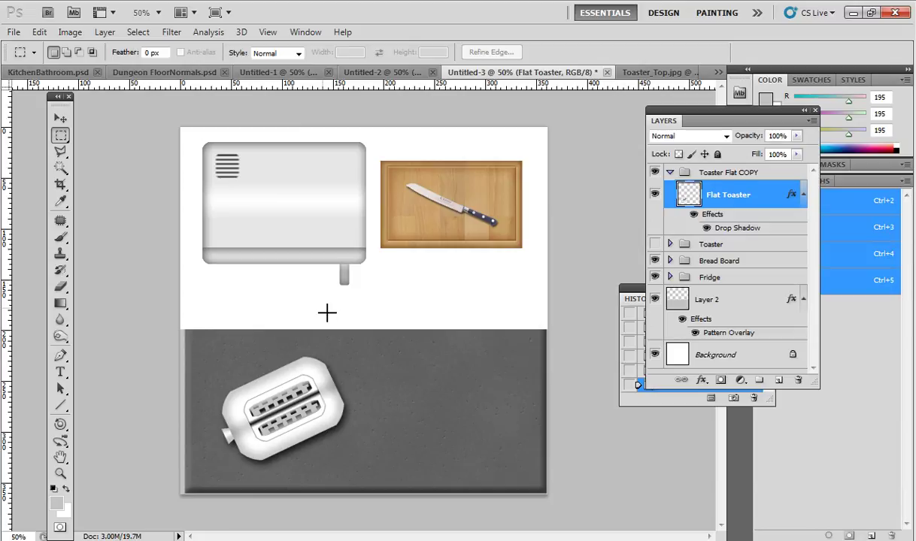
# Step: Review the counter, sink and plate in KitchenBathroom.psd and the Toaster_Top.jpg reference, and return to the Untitled-3 document
pyautogui.click(71, 72)
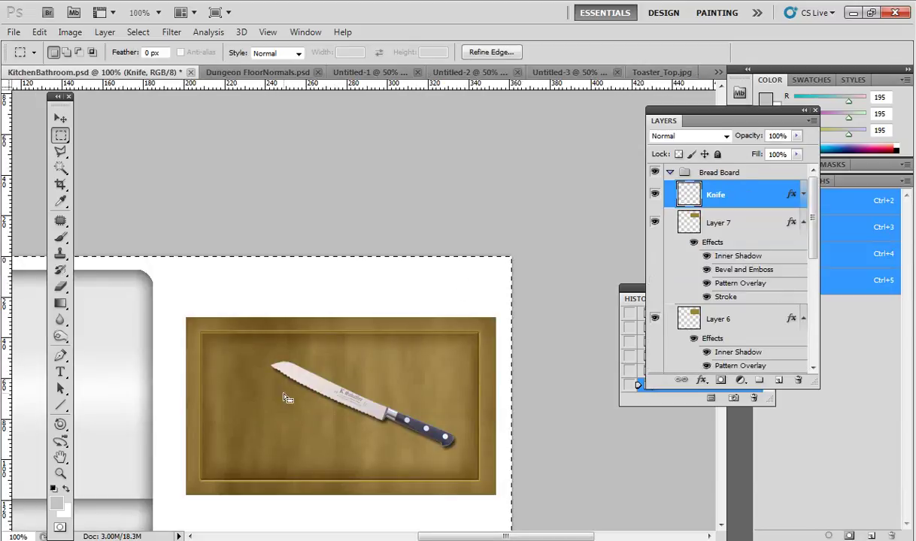
pyautogui.moveTo(287, 398); pyautogui.dragTo(472, 103)
pyautogui.moveTo(380, 396); pyautogui.dragTo(321, 278)
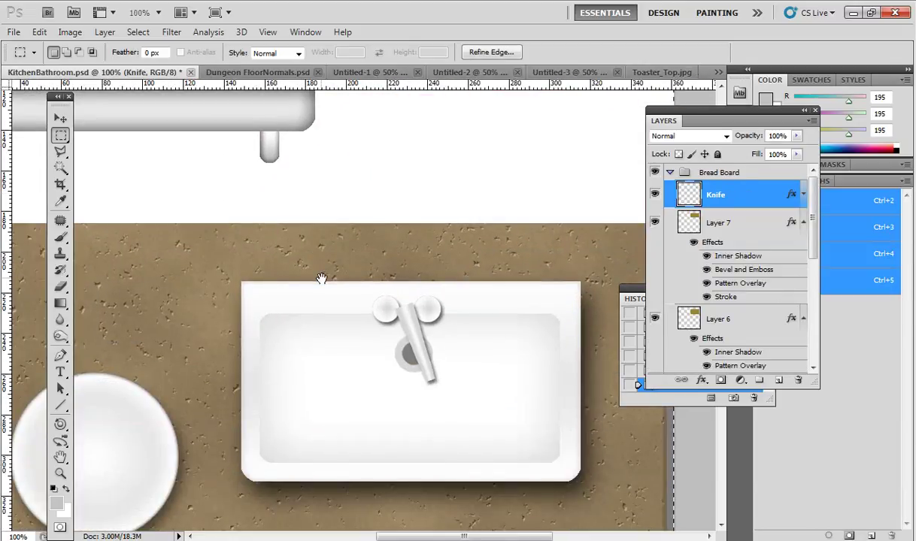
pyautogui.hotkey('ctrl', '-')
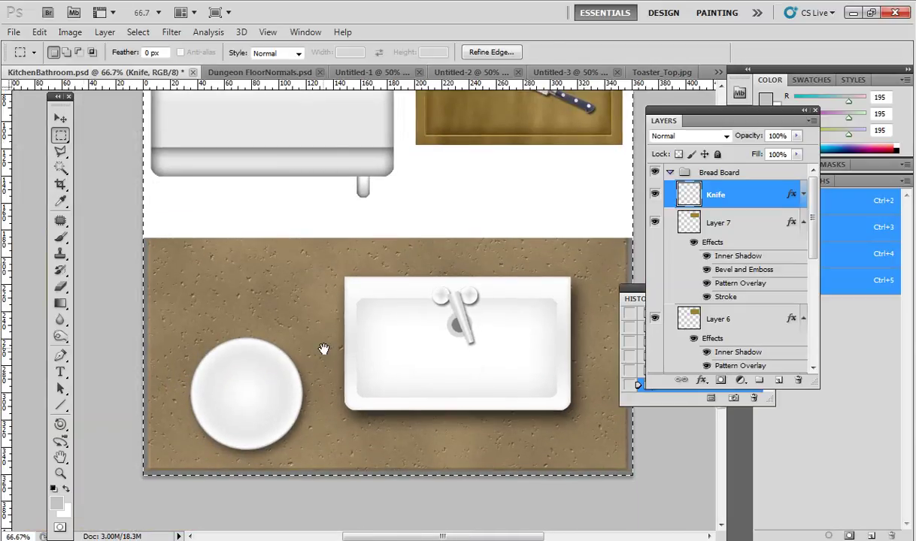
pyautogui.click(650, 72)
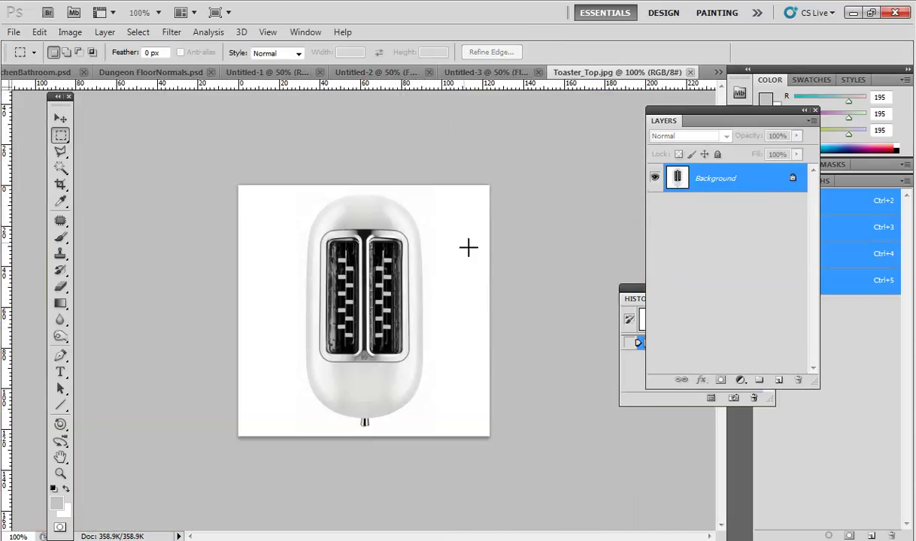
pyautogui.click(489, 71)
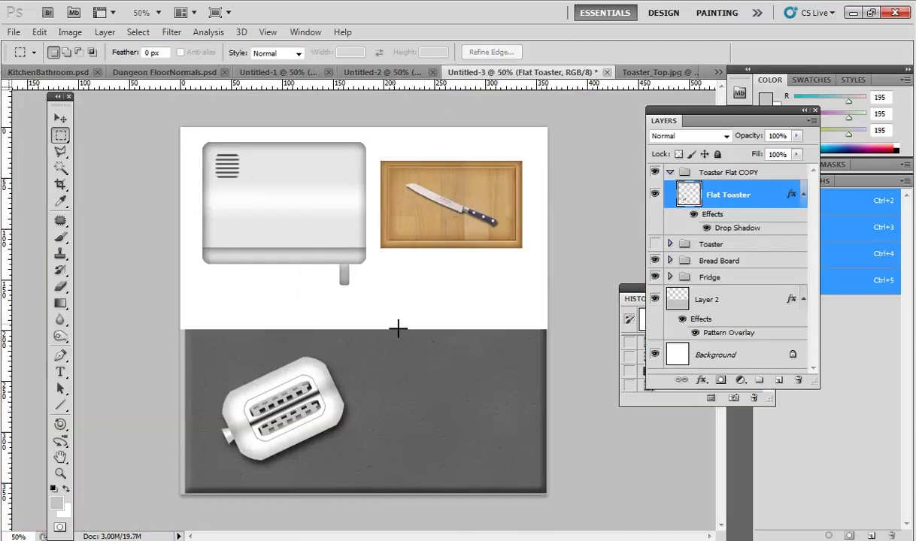
# Step: Copy the whole canvas area of the Flat Toaster layer and paste it into KitchenBathroom.psd
pyautogui.click(718, 175)
pyautogui.click(682, 191)
pyautogui.click(139, 32)
pyautogui.click(140, 44)
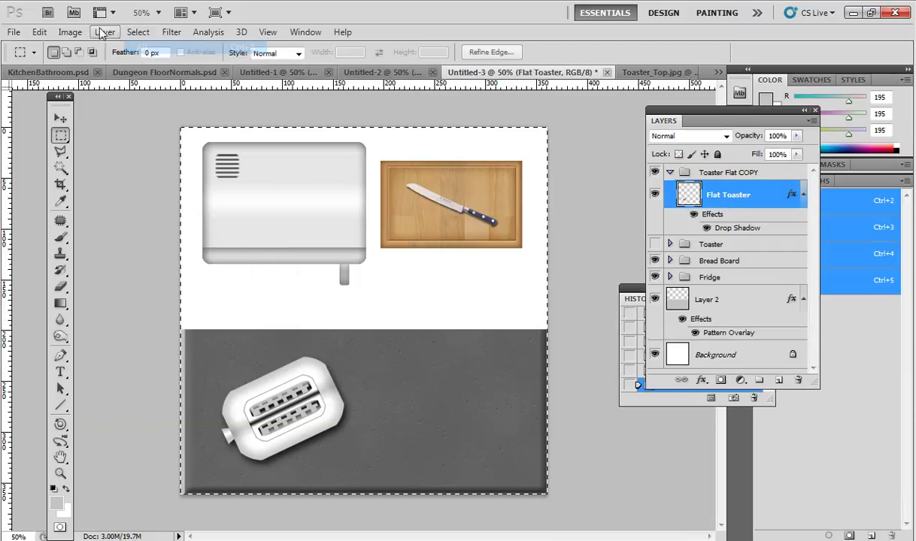
pyautogui.click(39, 32)
pyautogui.click(75, 118)
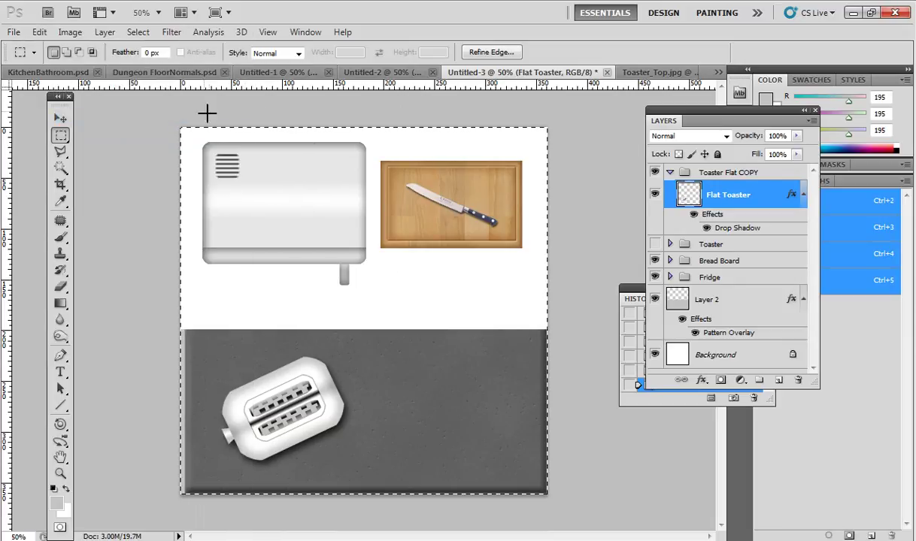
pyautogui.click(48, 74)
pyautogui.hotkey('ctrl', 'v')
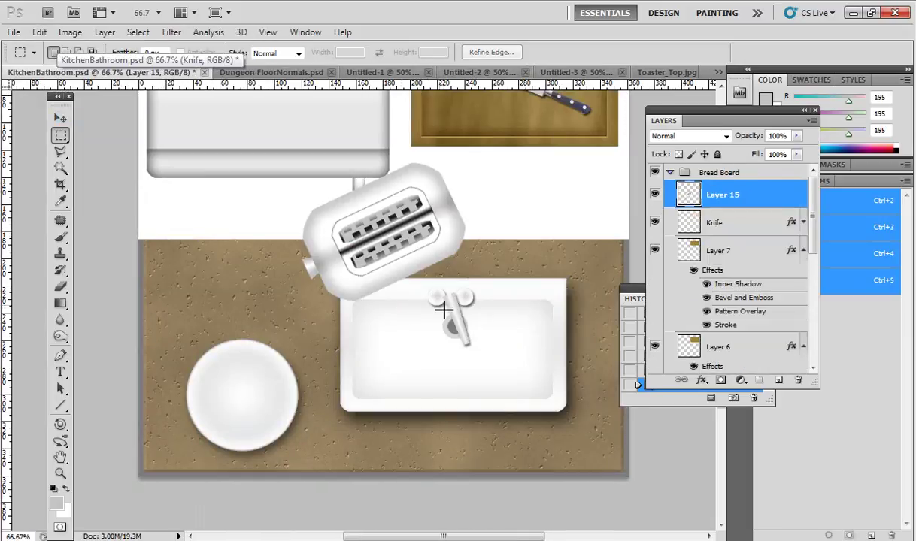
# Step: Move the pasted toaster onto the upper edge of the brown counter, just above the round plate
pyautogui.hotkey('ctrl', '+')
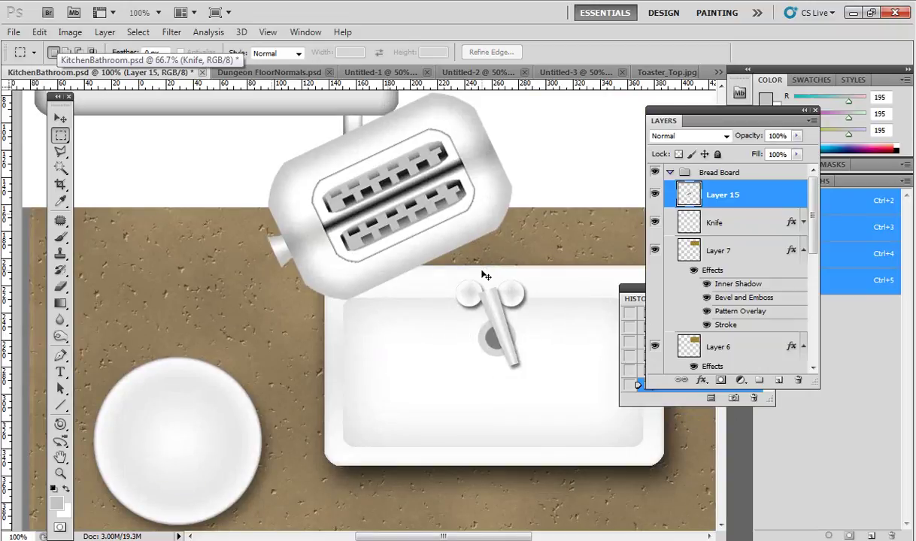
pyautogui.hotkey('ctrl', '-')
pyautogui.hotkey('ctrl', '-')
pyautogui.hotkey('ctrl', '-')
pyautogui.click(60, 119)
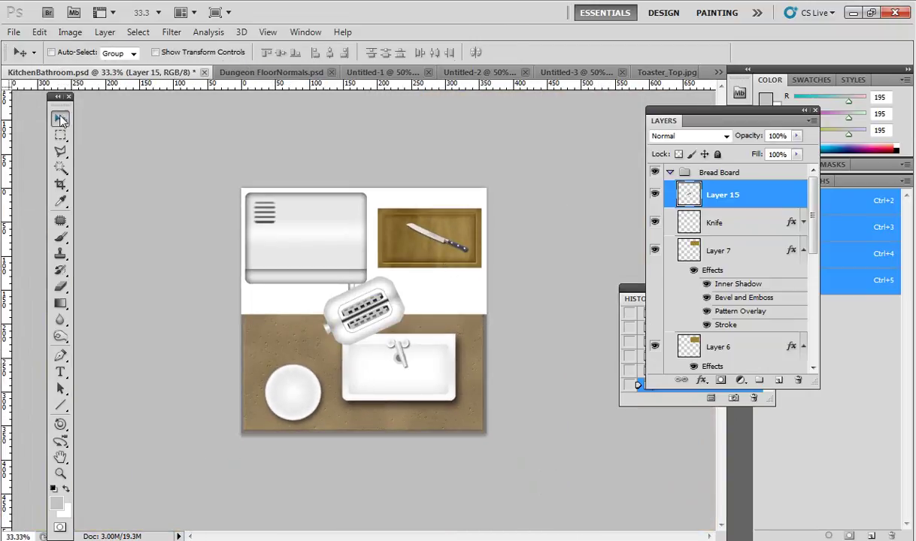
pyautogui.moveTo(392, 318); pyautogui.dragTo(310, 323)
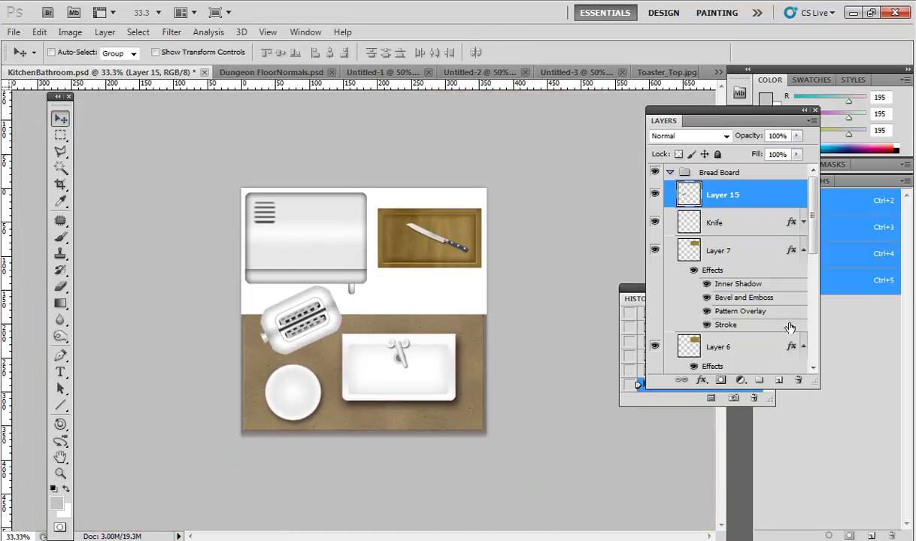
# Step: Add a Drop Shadow to the pasted toaster layer with a distance of 17 px and a size of 32 px
pyautogui.click(701, 380)
pyautogui.click(742, 227)
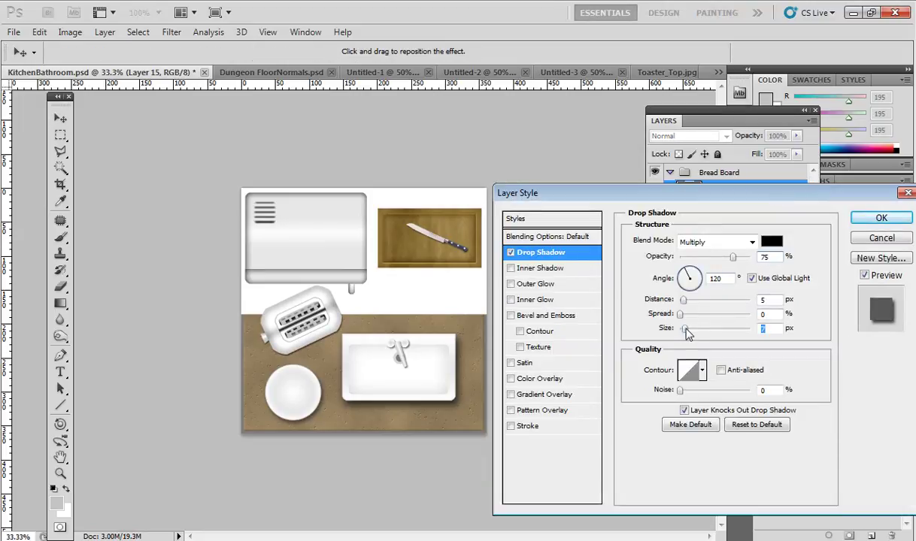
pyautogui.moveTo(684, 329); pyautogui.dragTo(694, 301)
pyautogui.click(685, 300)
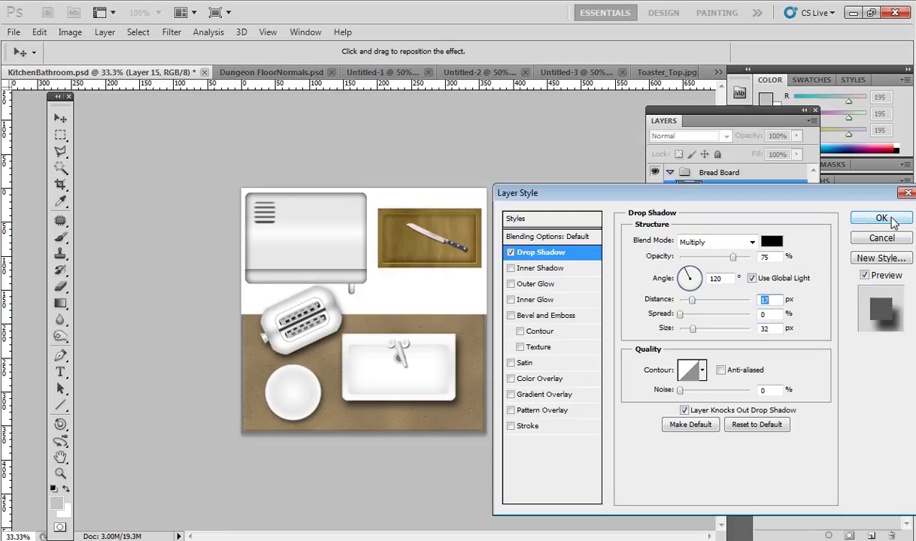